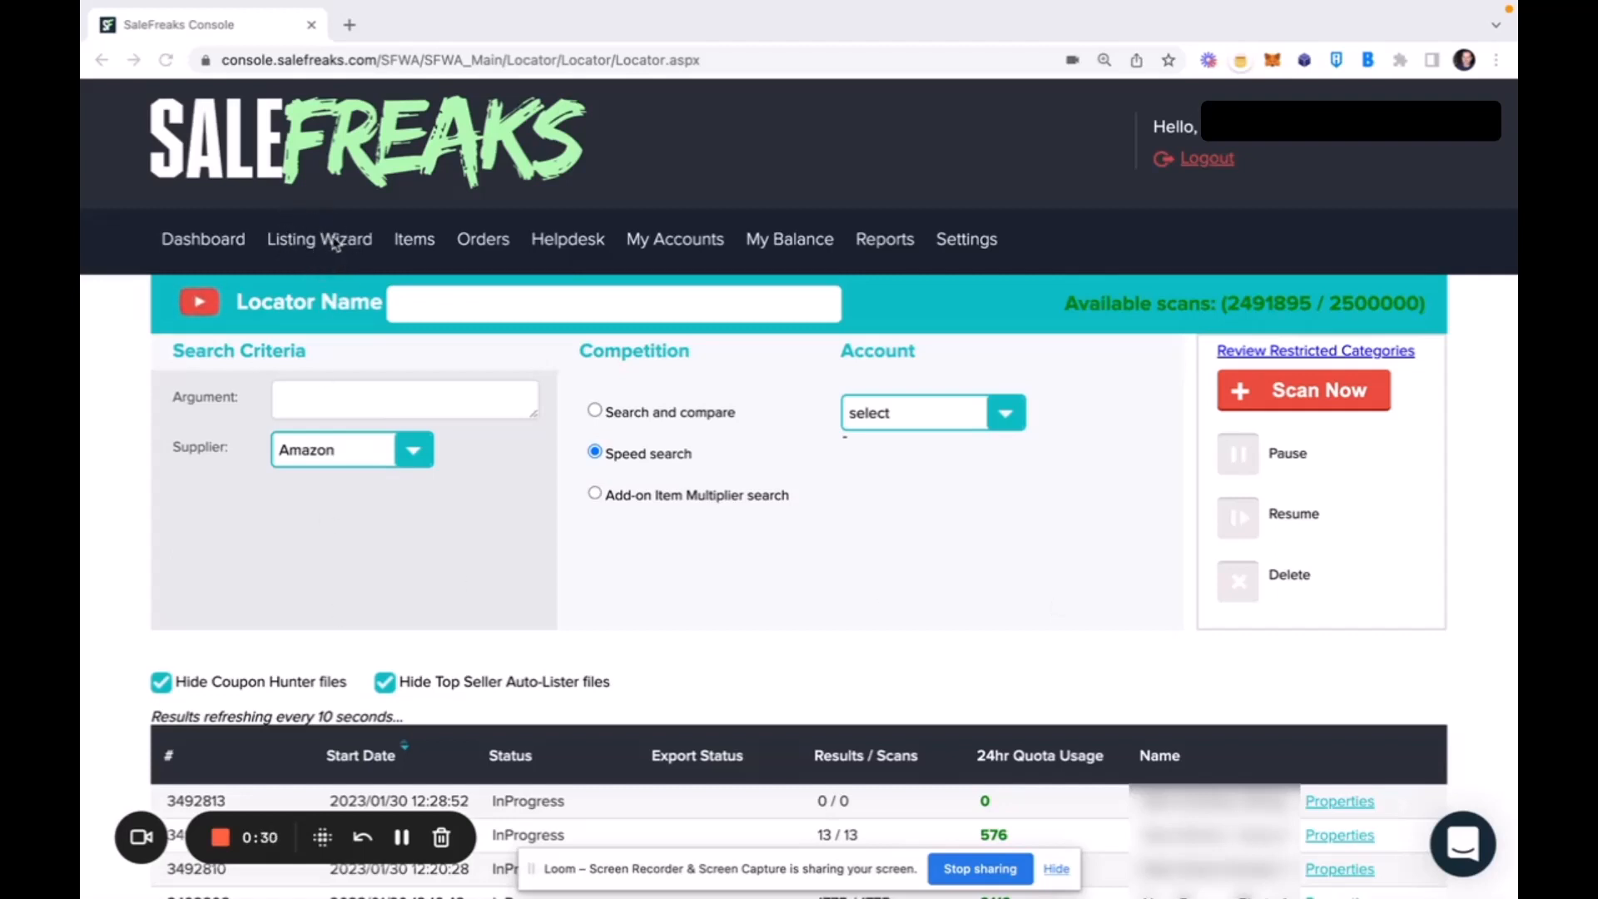
Open the results of finished locator scan 3473916, started 2023/01/21 20:57:19.
click(335, 243)
mouse_move(333, 246)
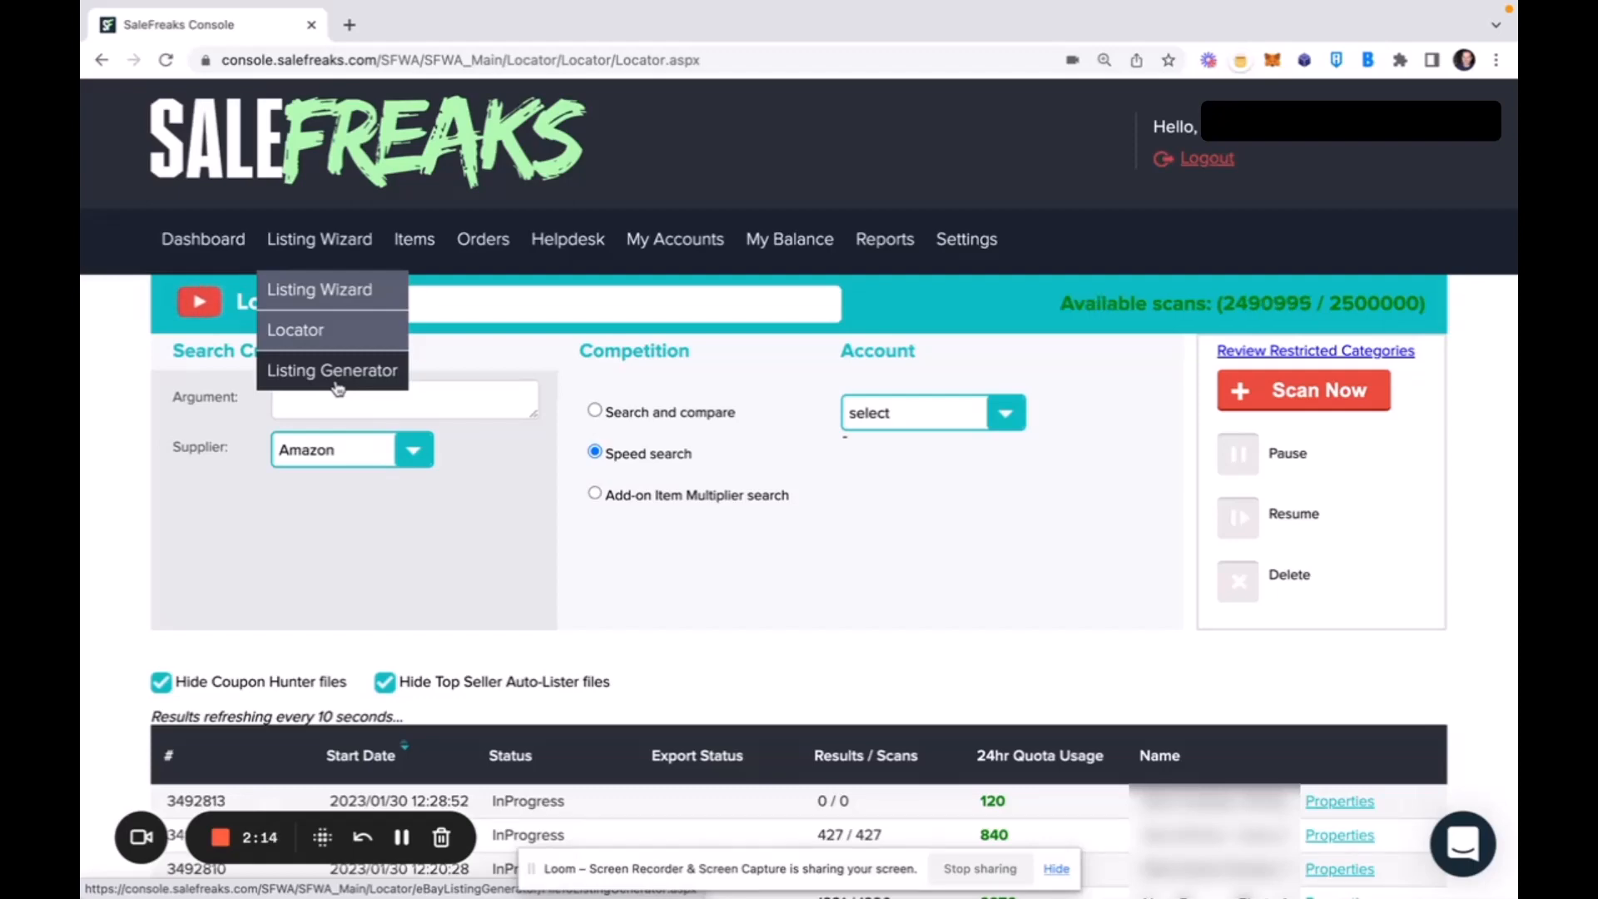
scroll(856, 560, down, 7)
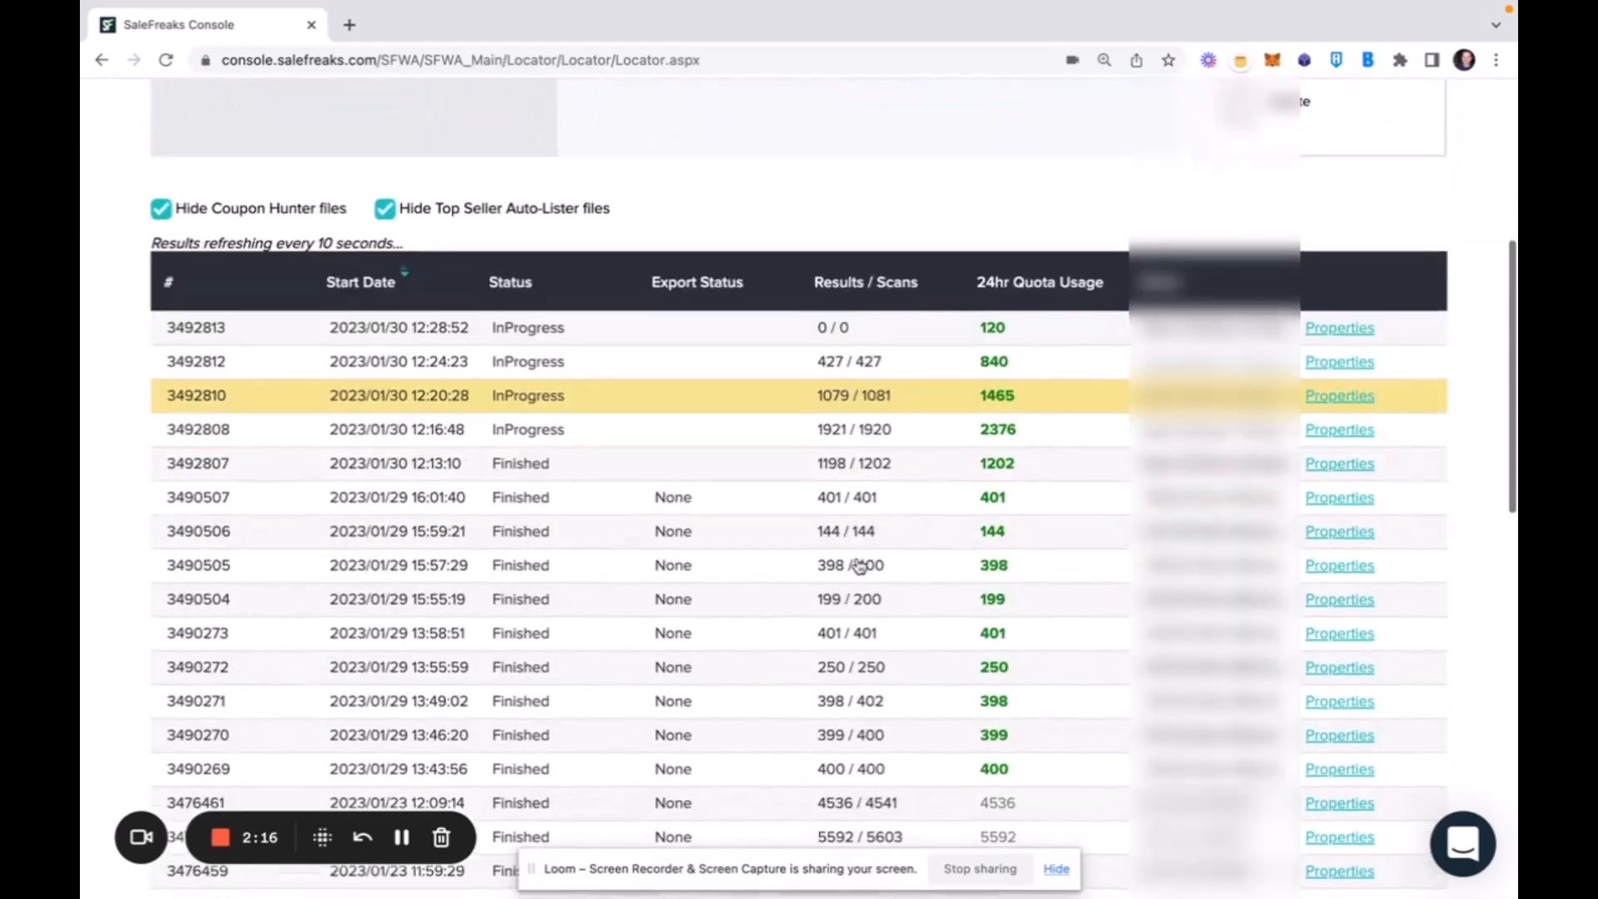
scroll(859, 565, down, 7)
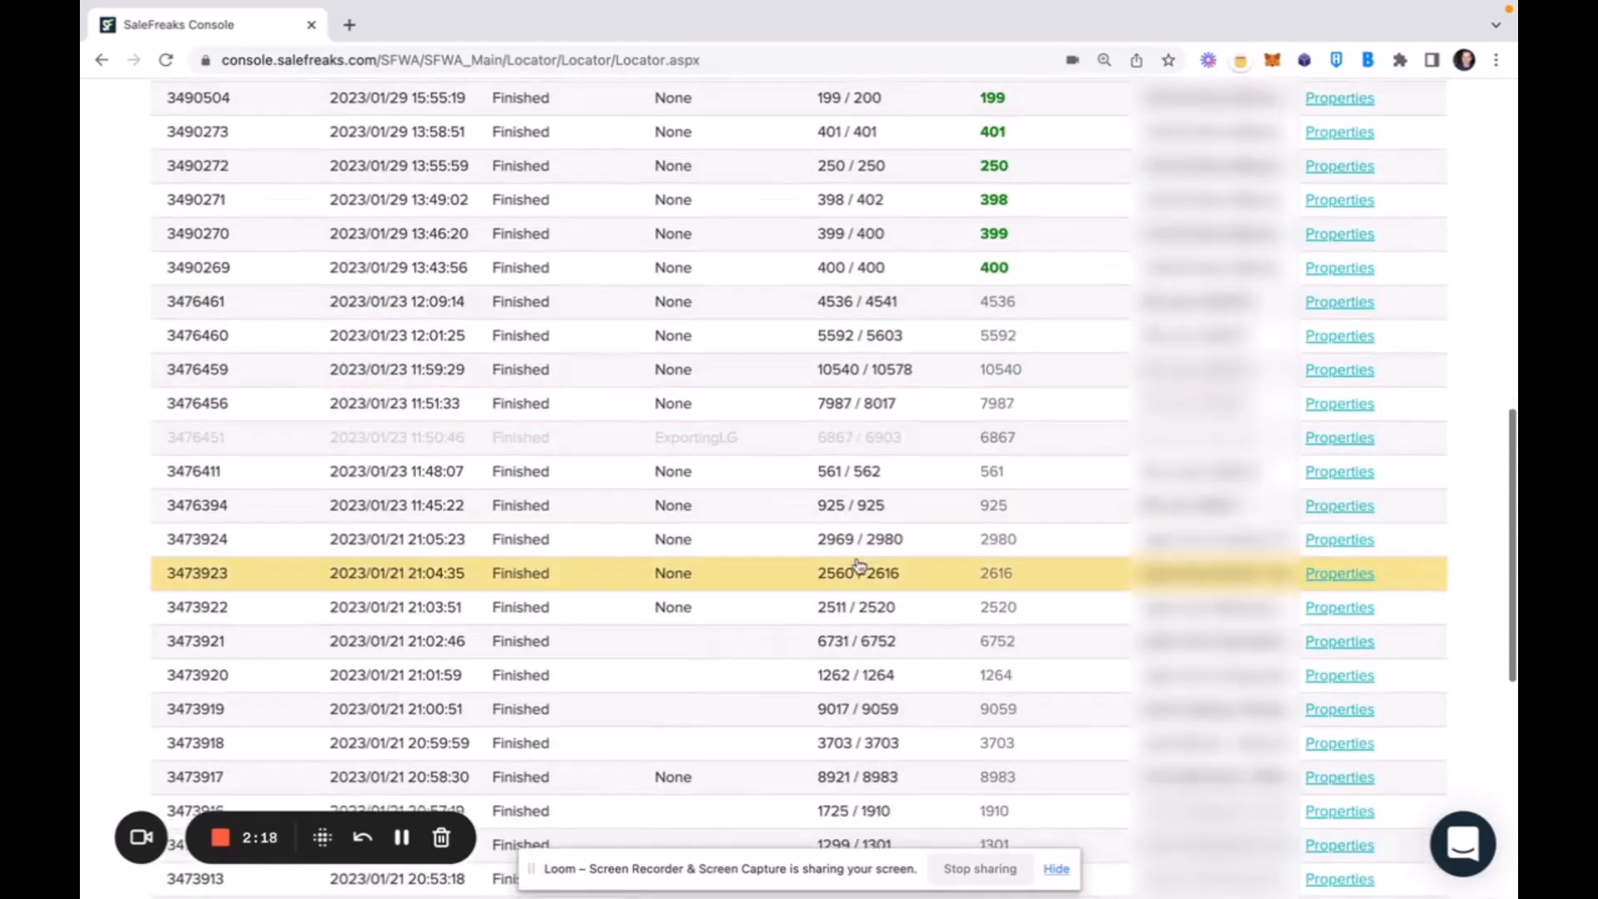
scroll(859, 565, down, 1)
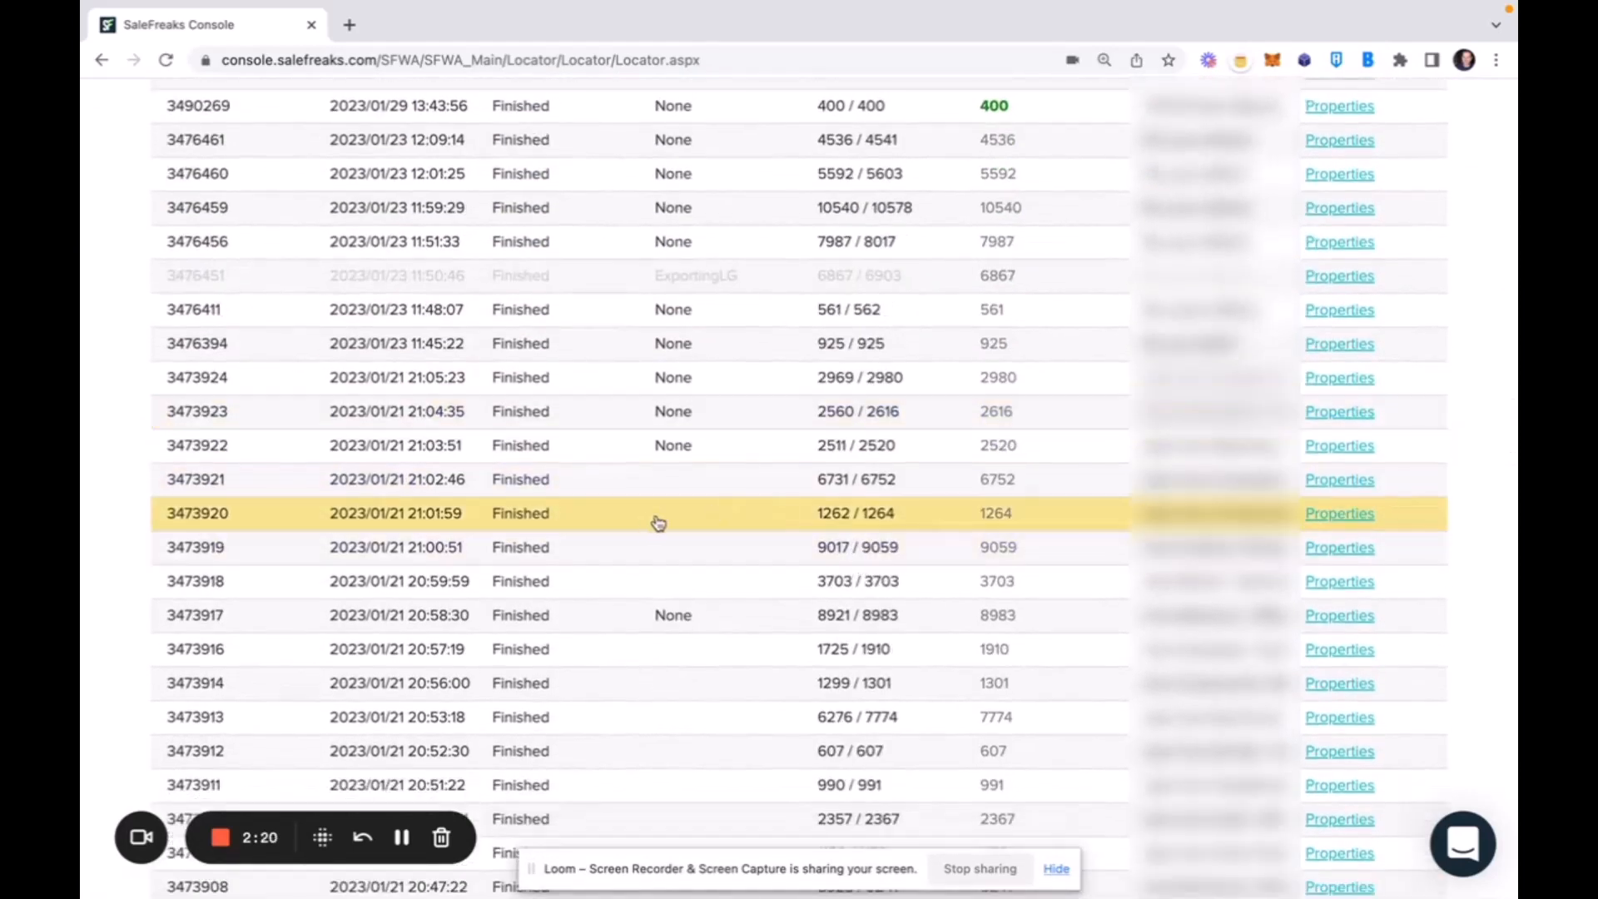
scroll(764, 649, down, 3)
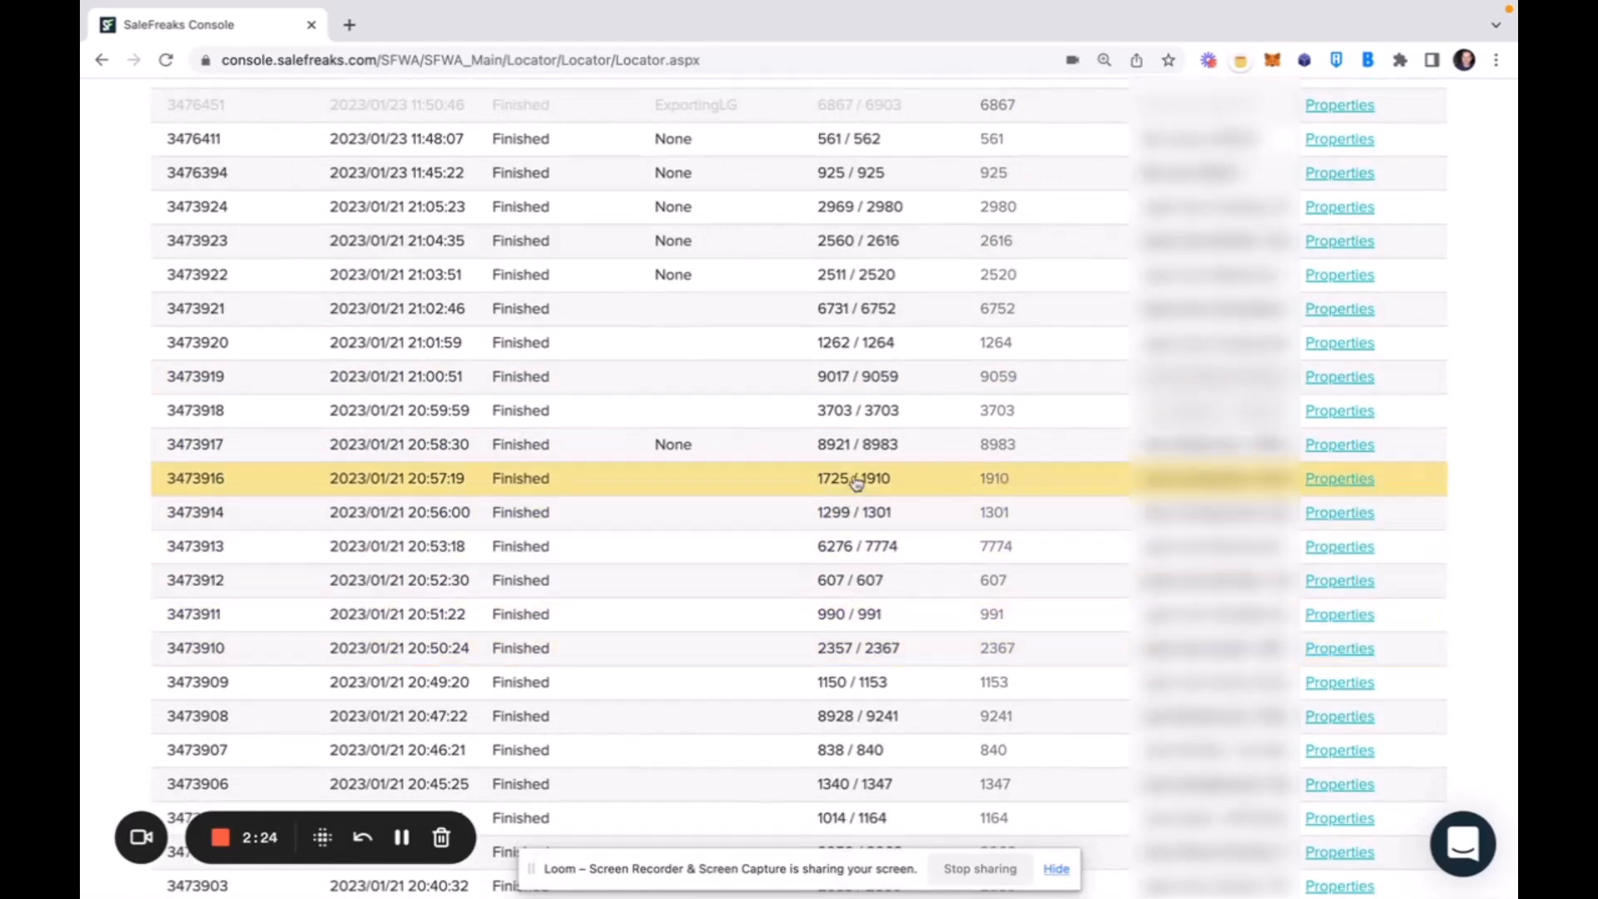
click(757, 479)
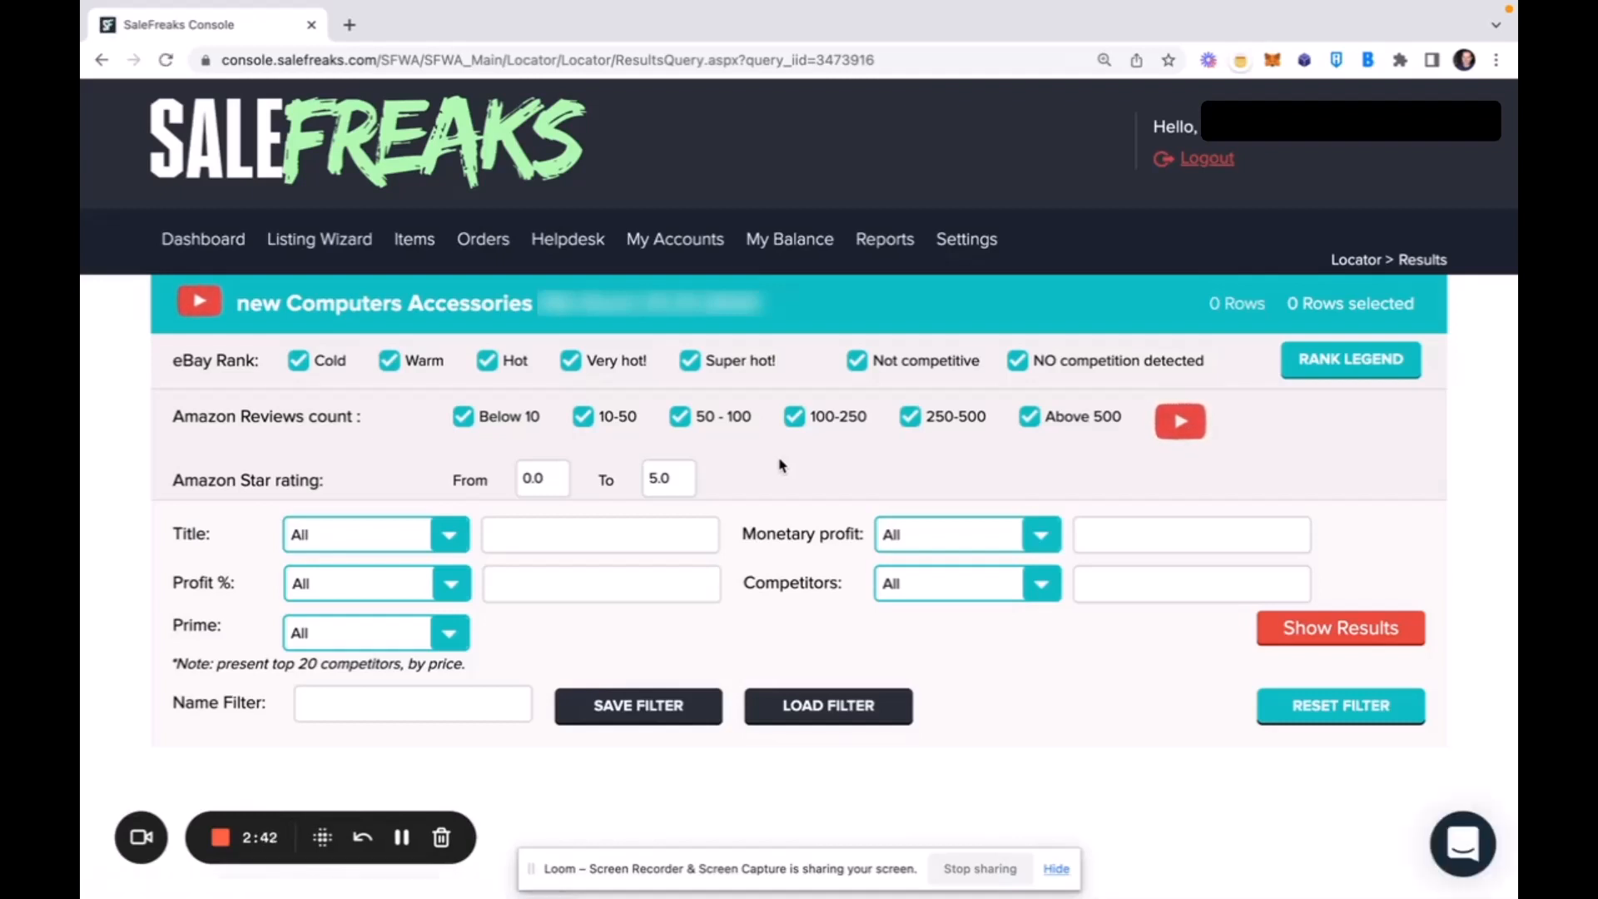
Exclude the Cold, Not competitive and NO competition detected eBay ranks, keep Warm included, and show the results.
click(298, 361)
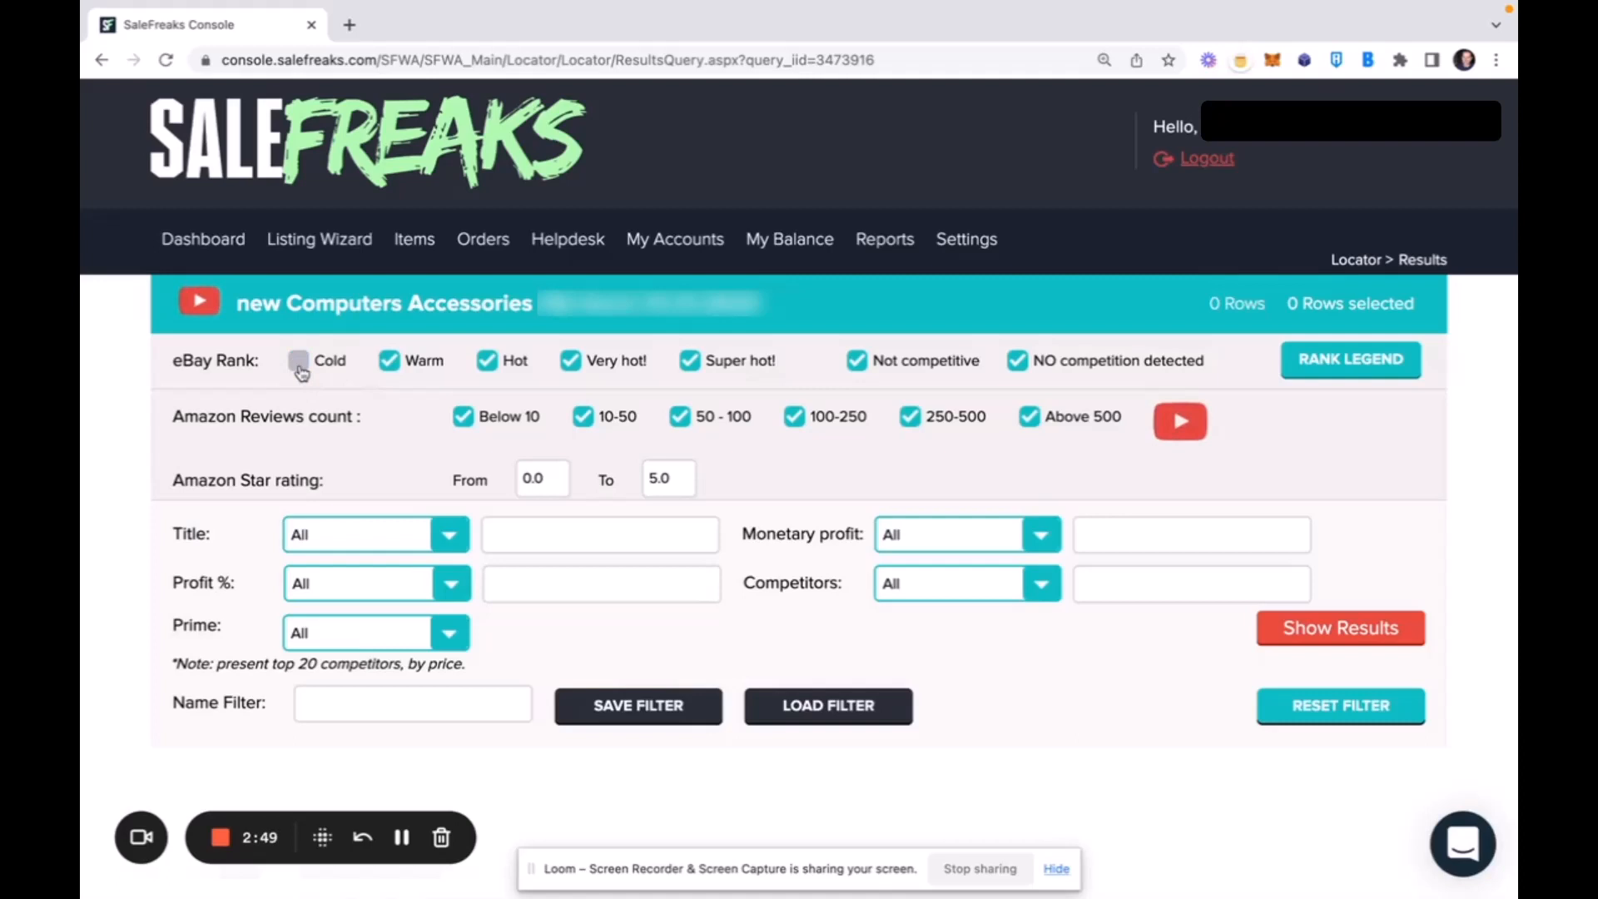
click(856, 362)
click(1018, 363)
click(387, 366)
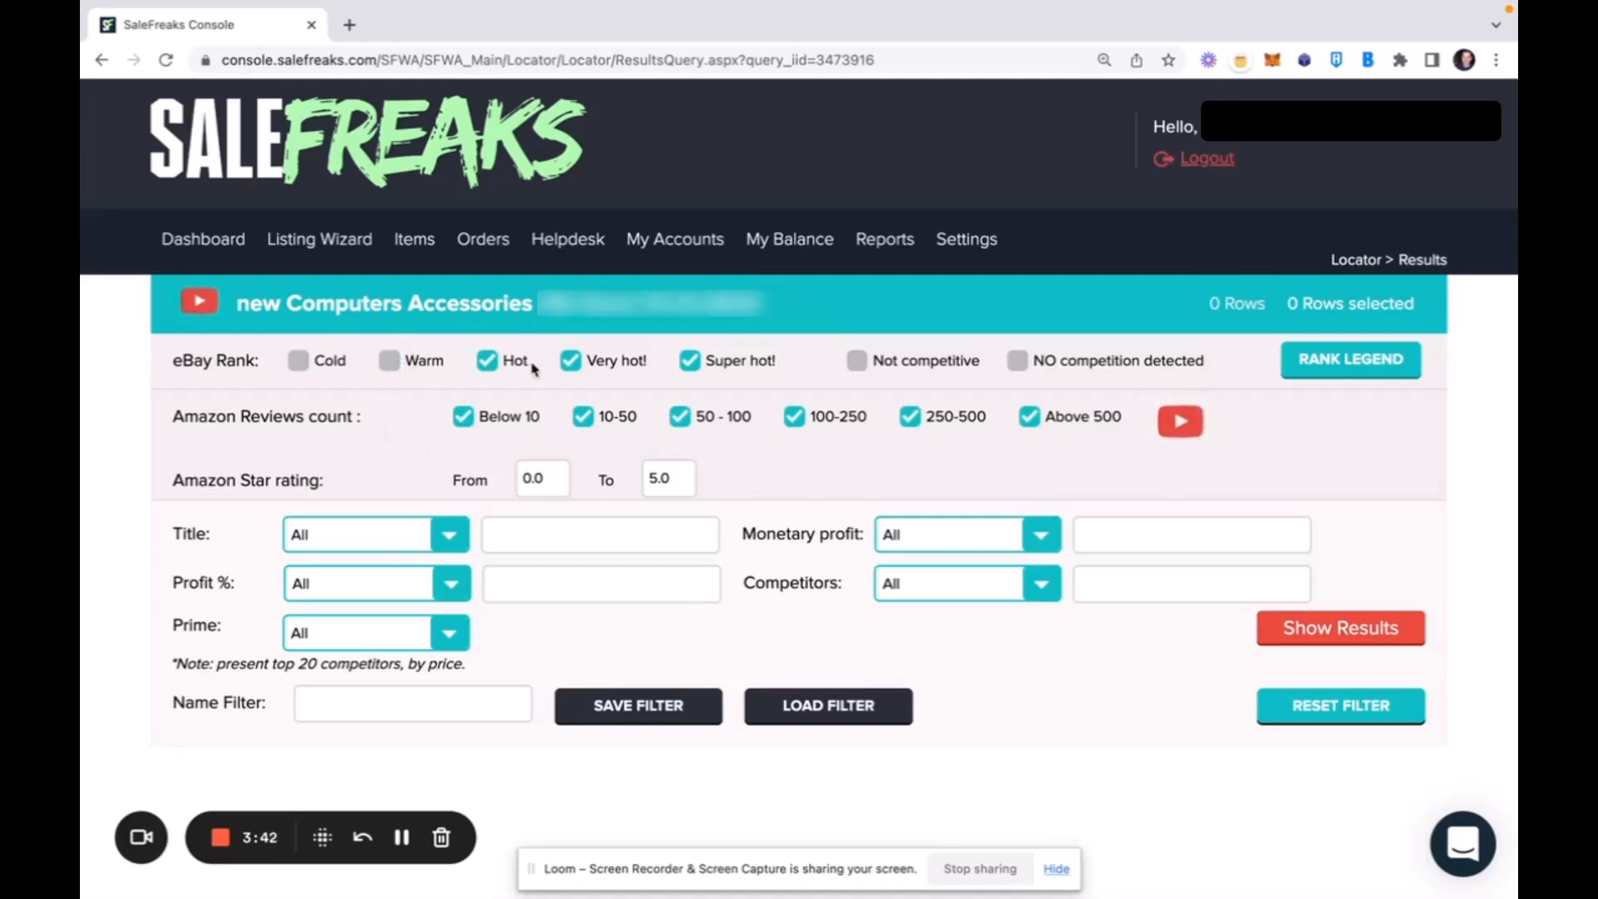
click(388, 361)
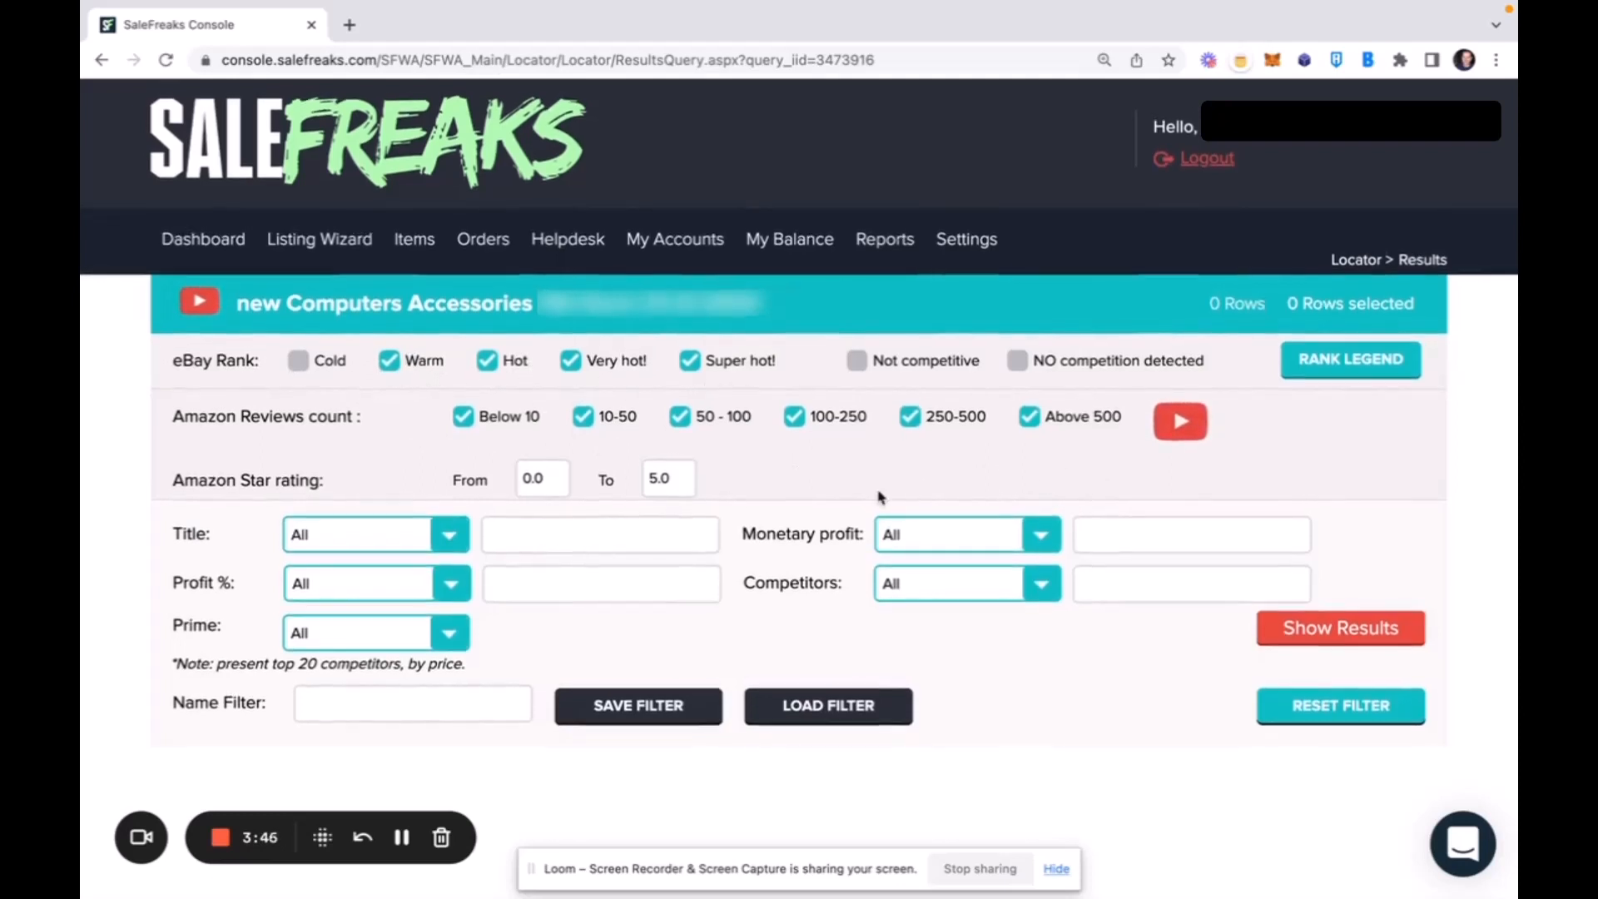
click(1342, 630)
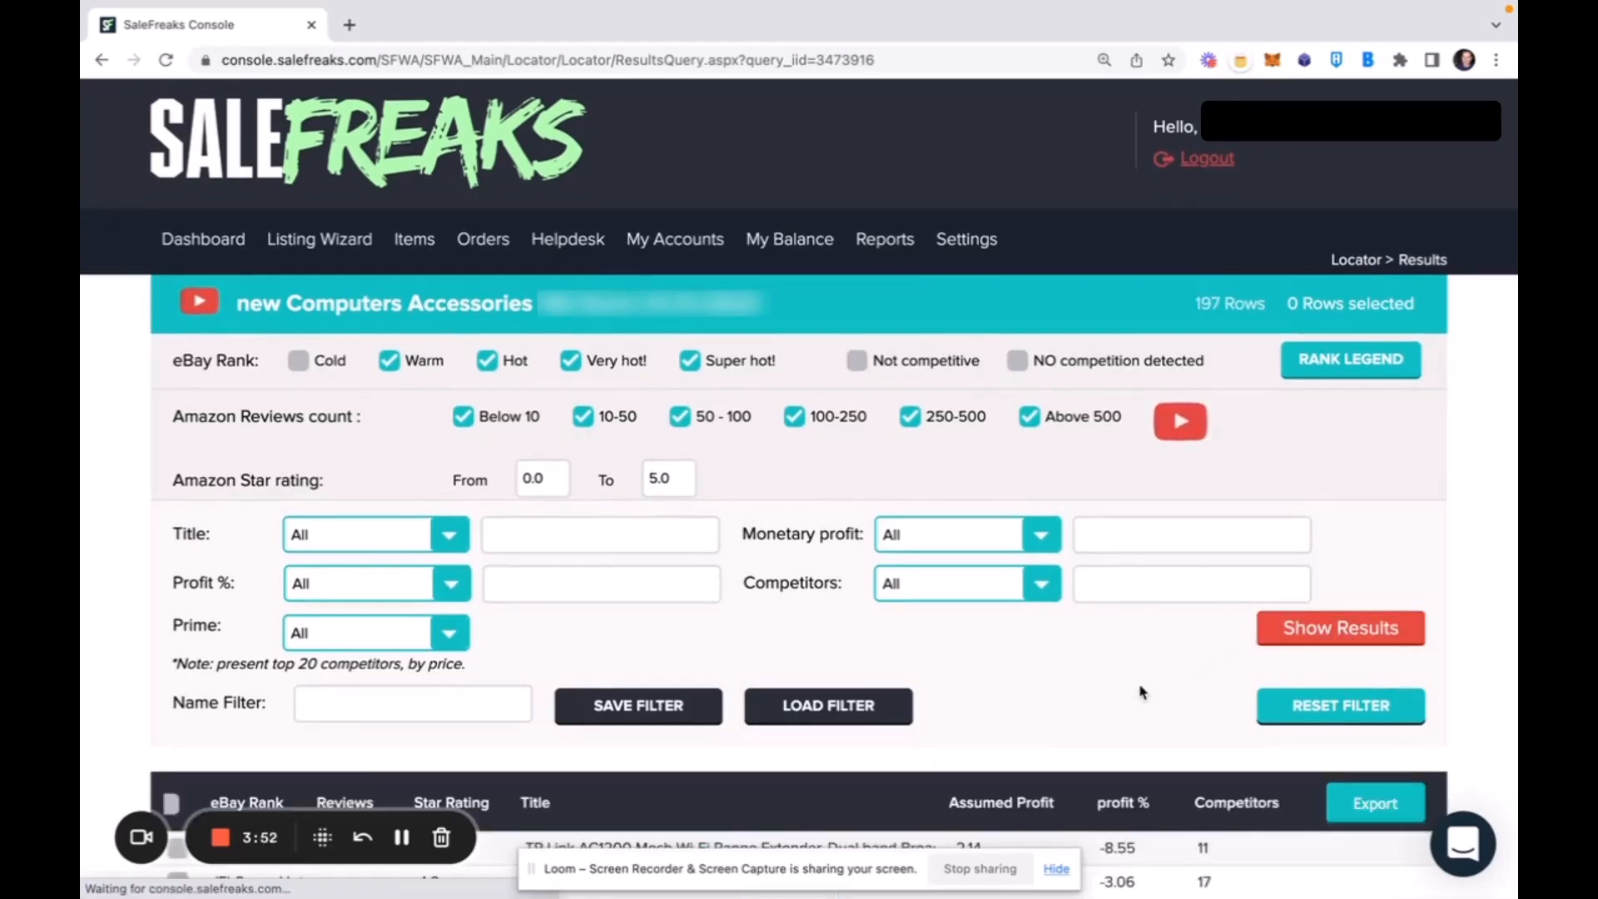
Examine the listed products' eBay ranks, assumed profit, profit percentages and competitors against the filter criteria.
scroll(1142, 691, down, 5)
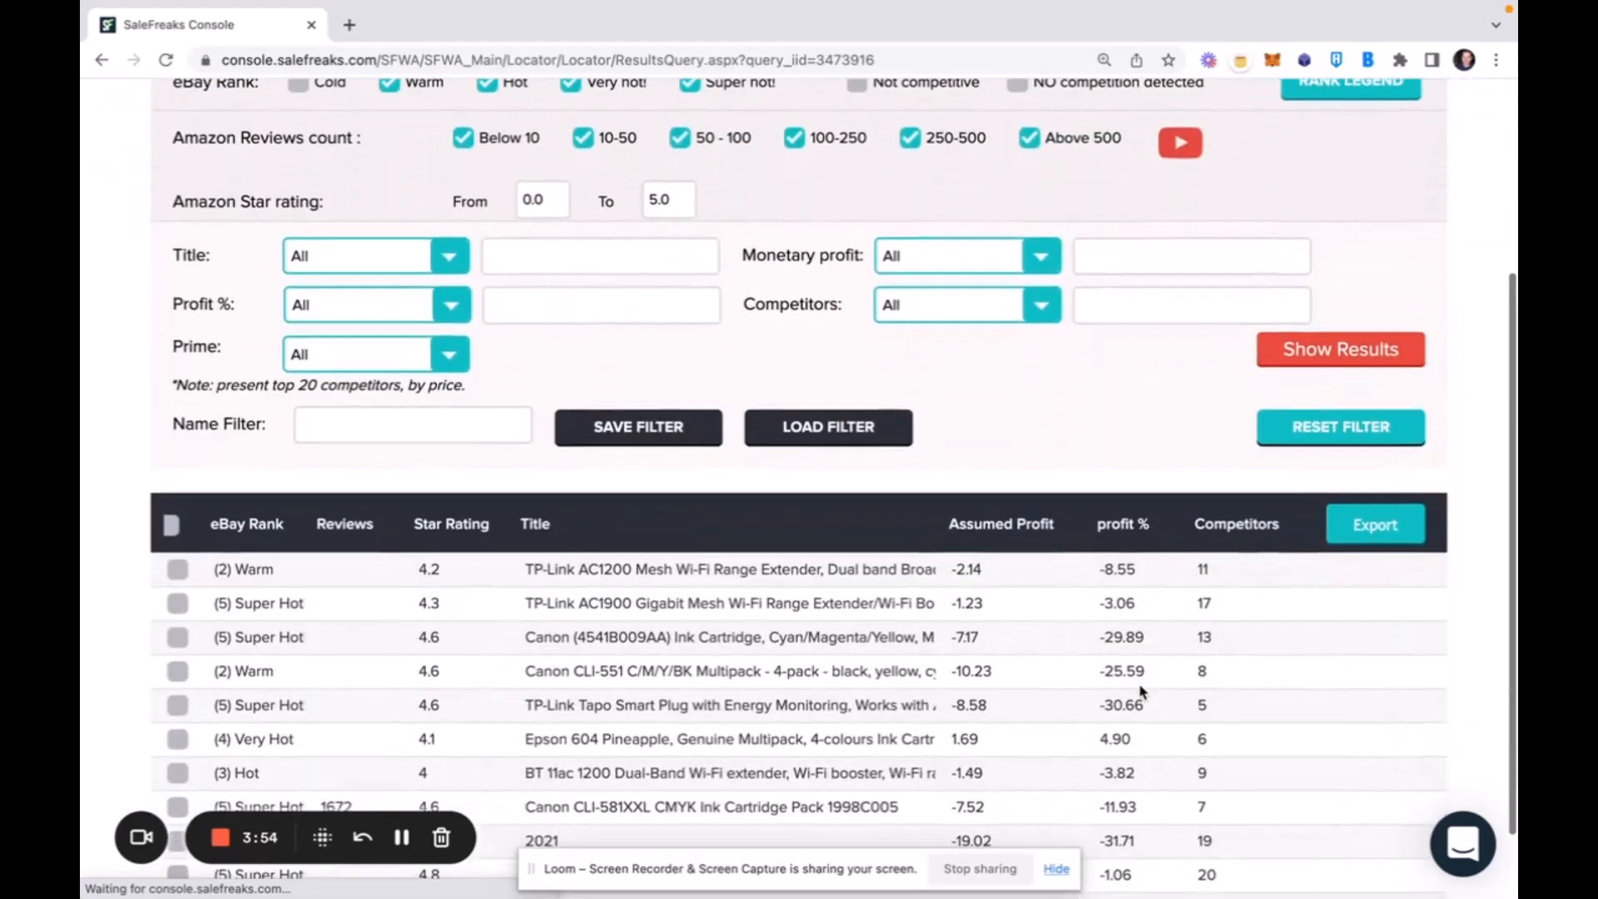
scroll(1142, 692, up, 5)
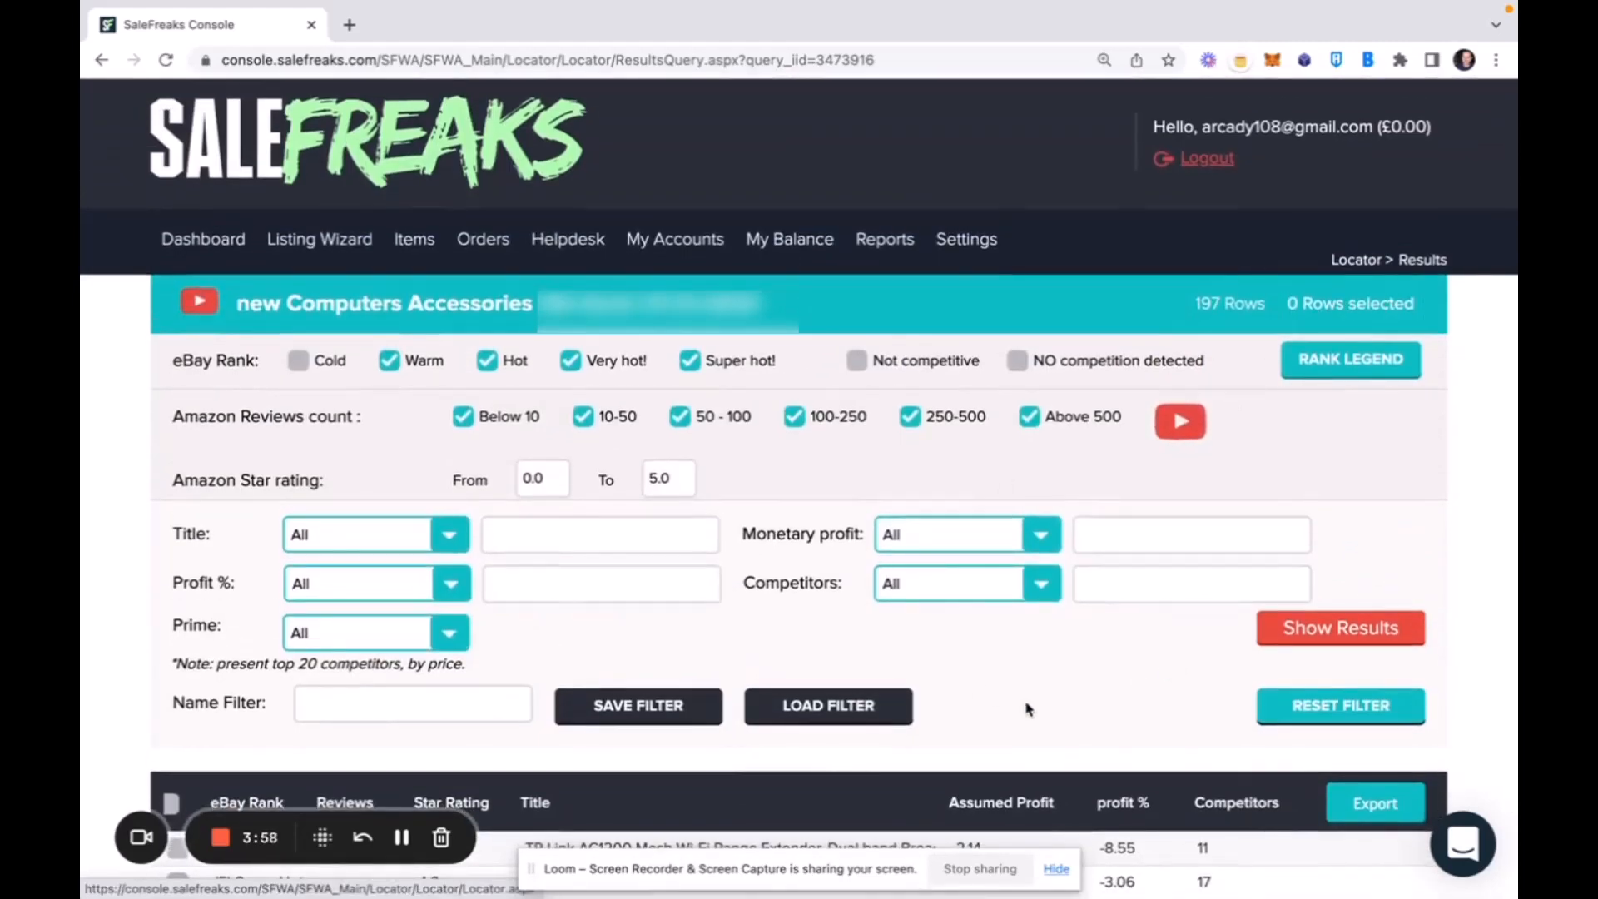
scroll(1027, 708, down, 5)
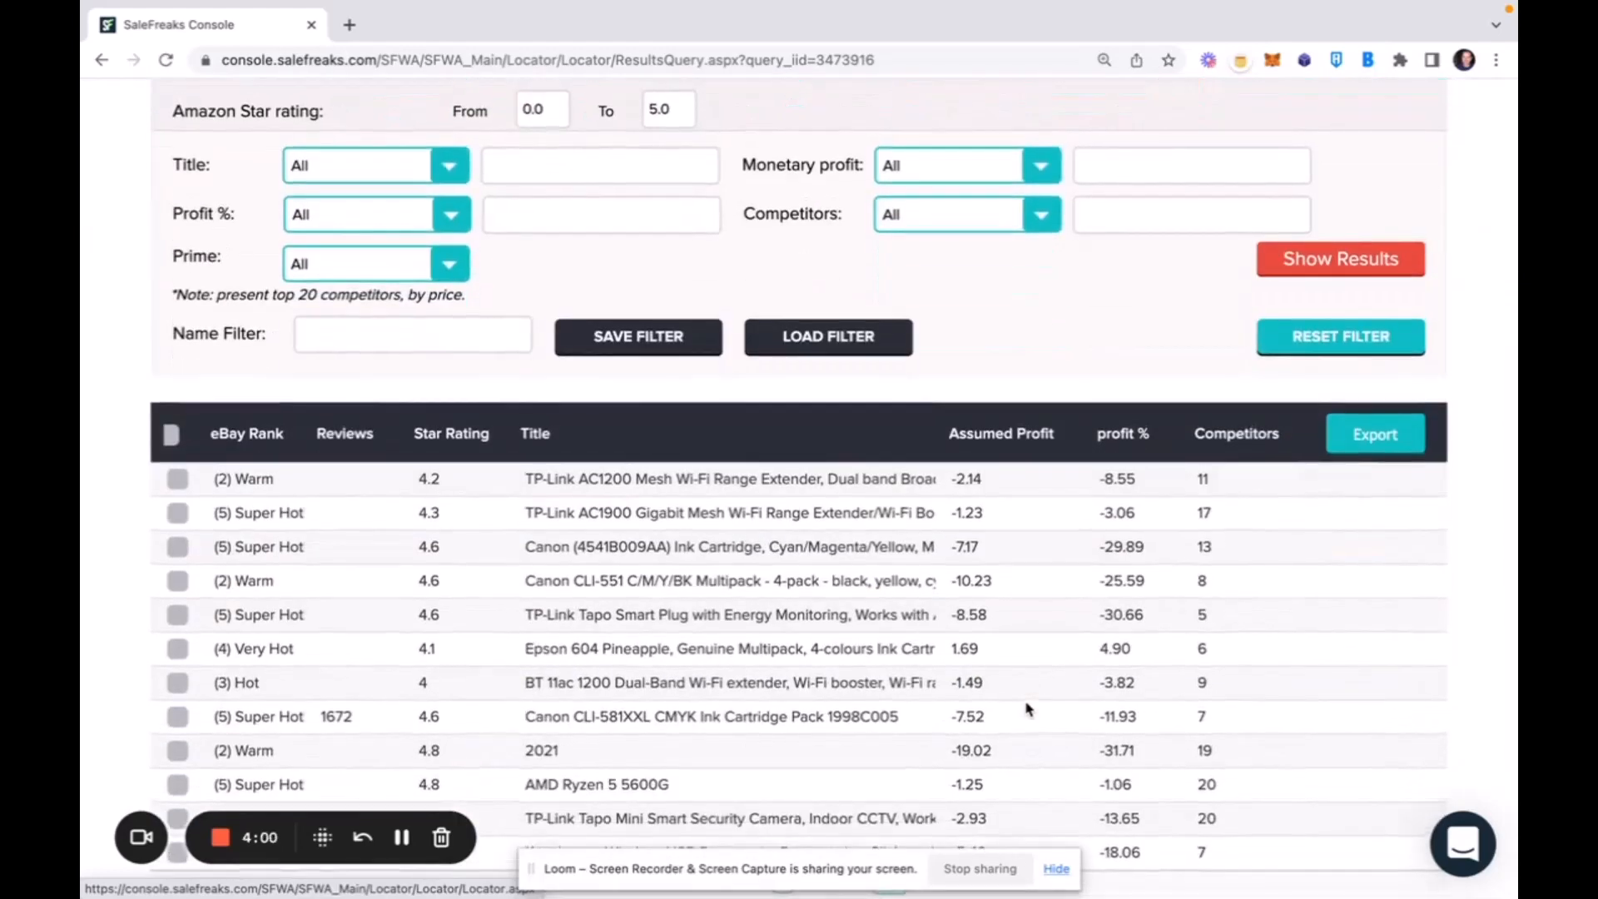
scroll(1027, 708, down, 1)
scroll(1028, 708, up, 1)
scroll(1028, 708, up, 5)
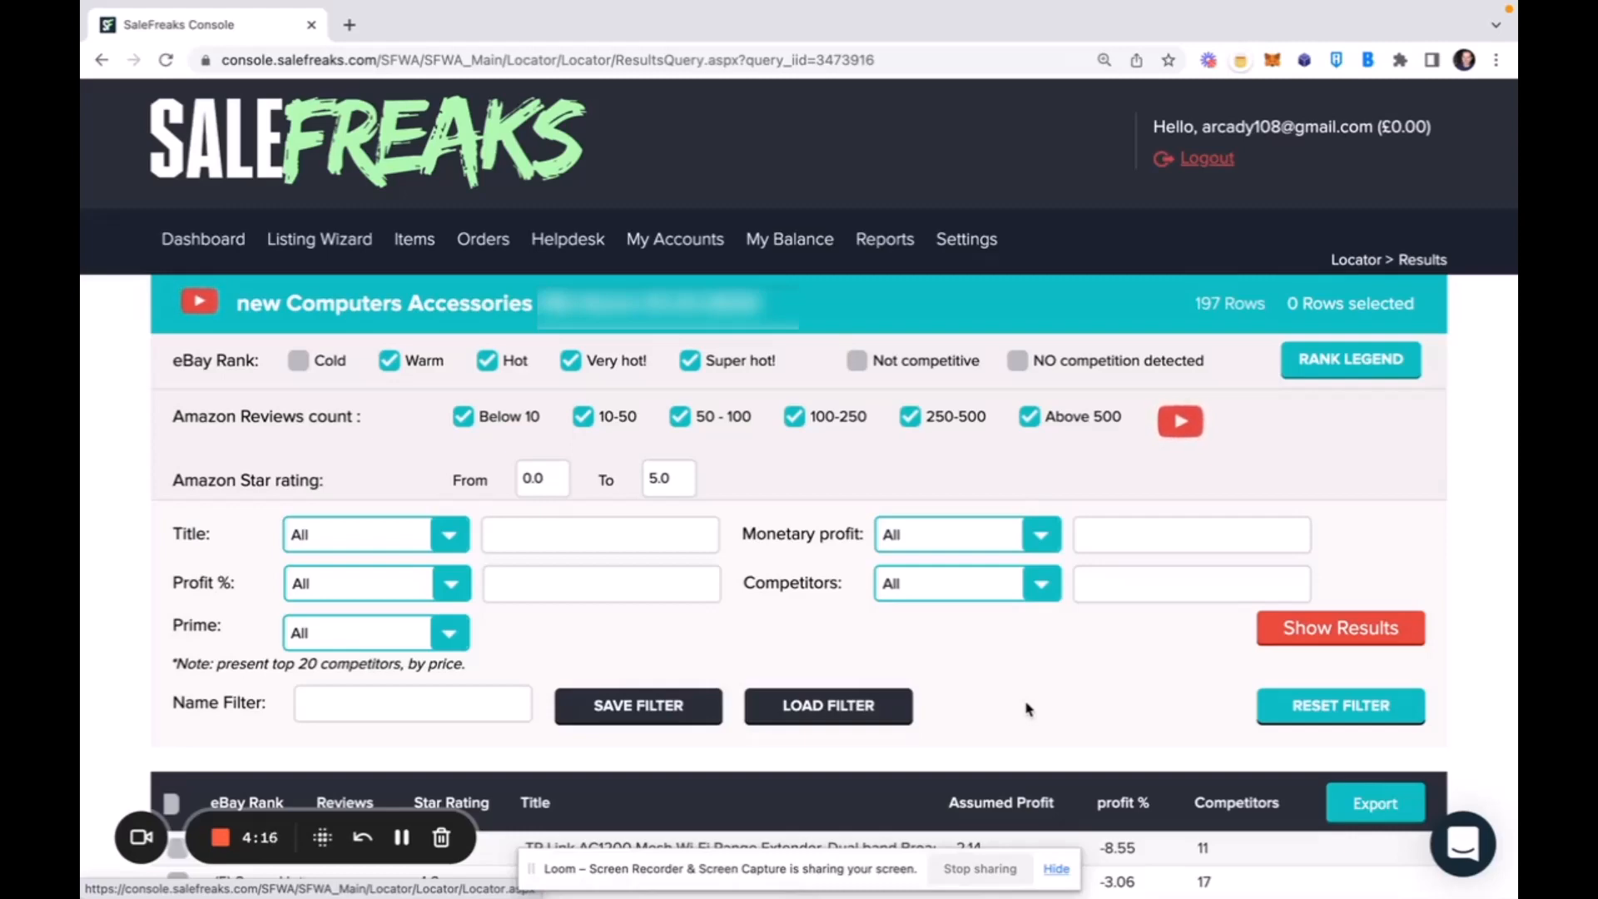
scroll(1115, 657, down, 5)
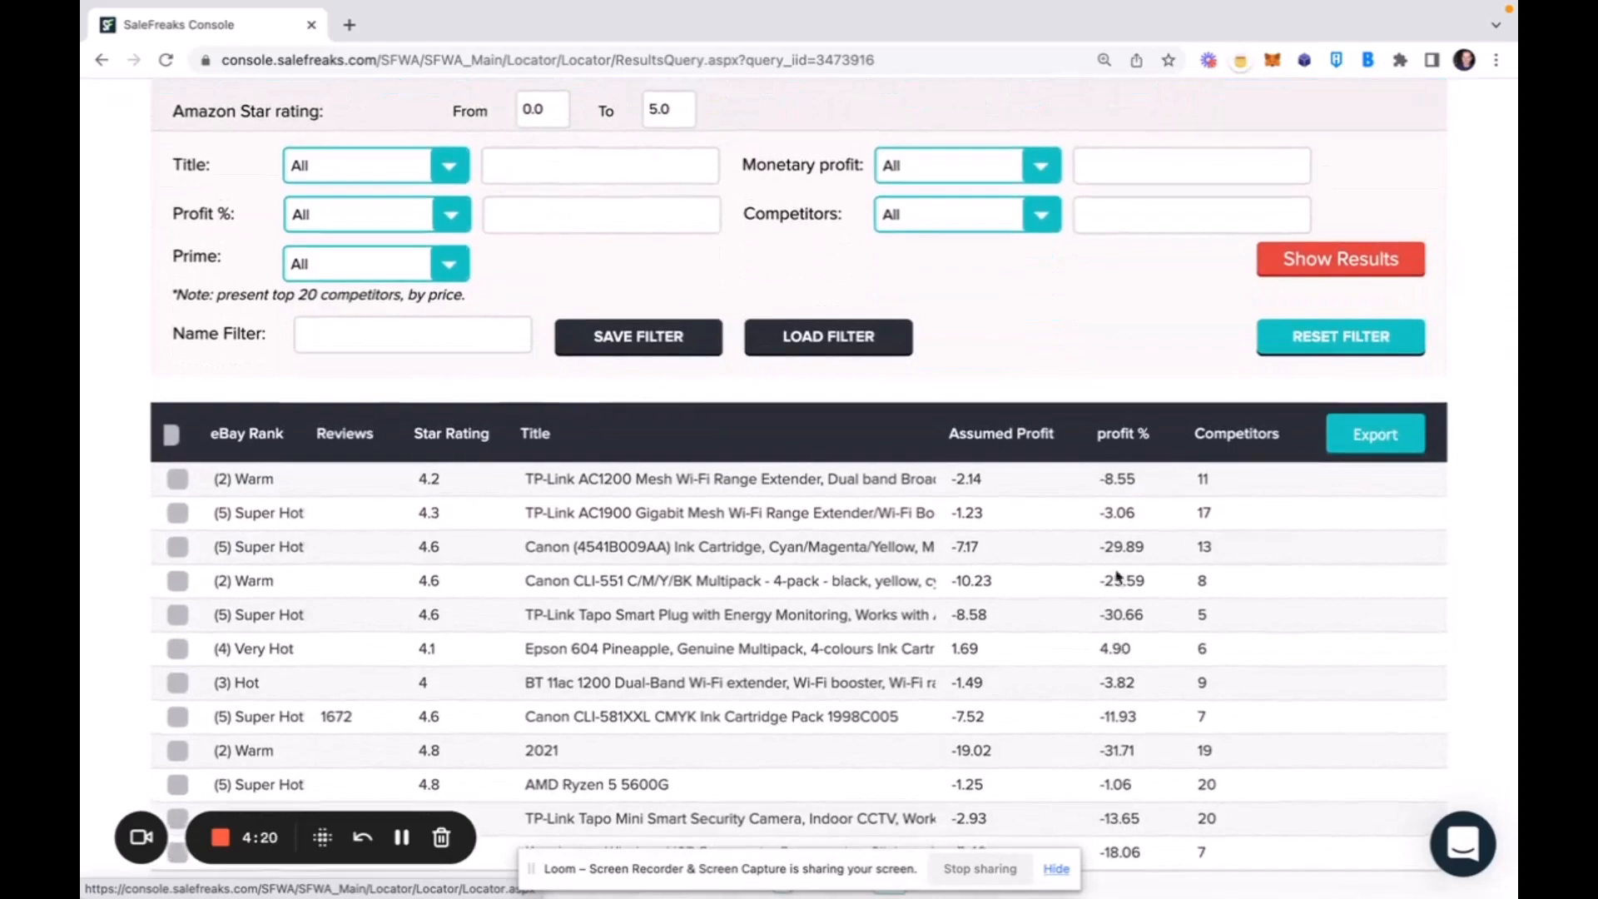
scroll(1125, 394, up, 3)
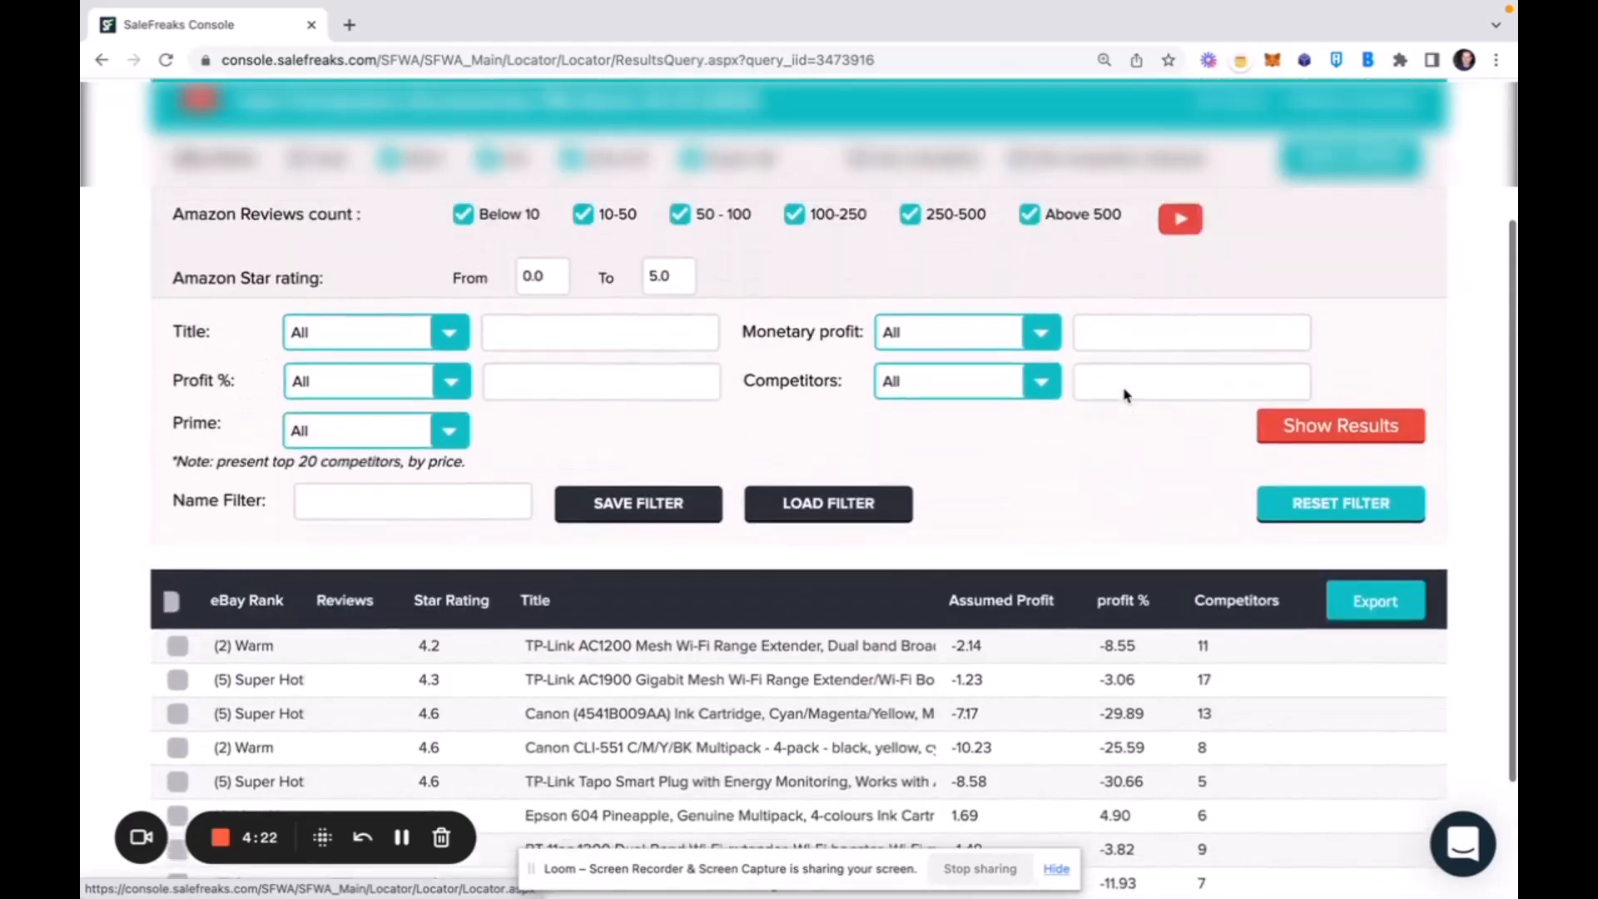
scroll(1125, 394, down, 3)
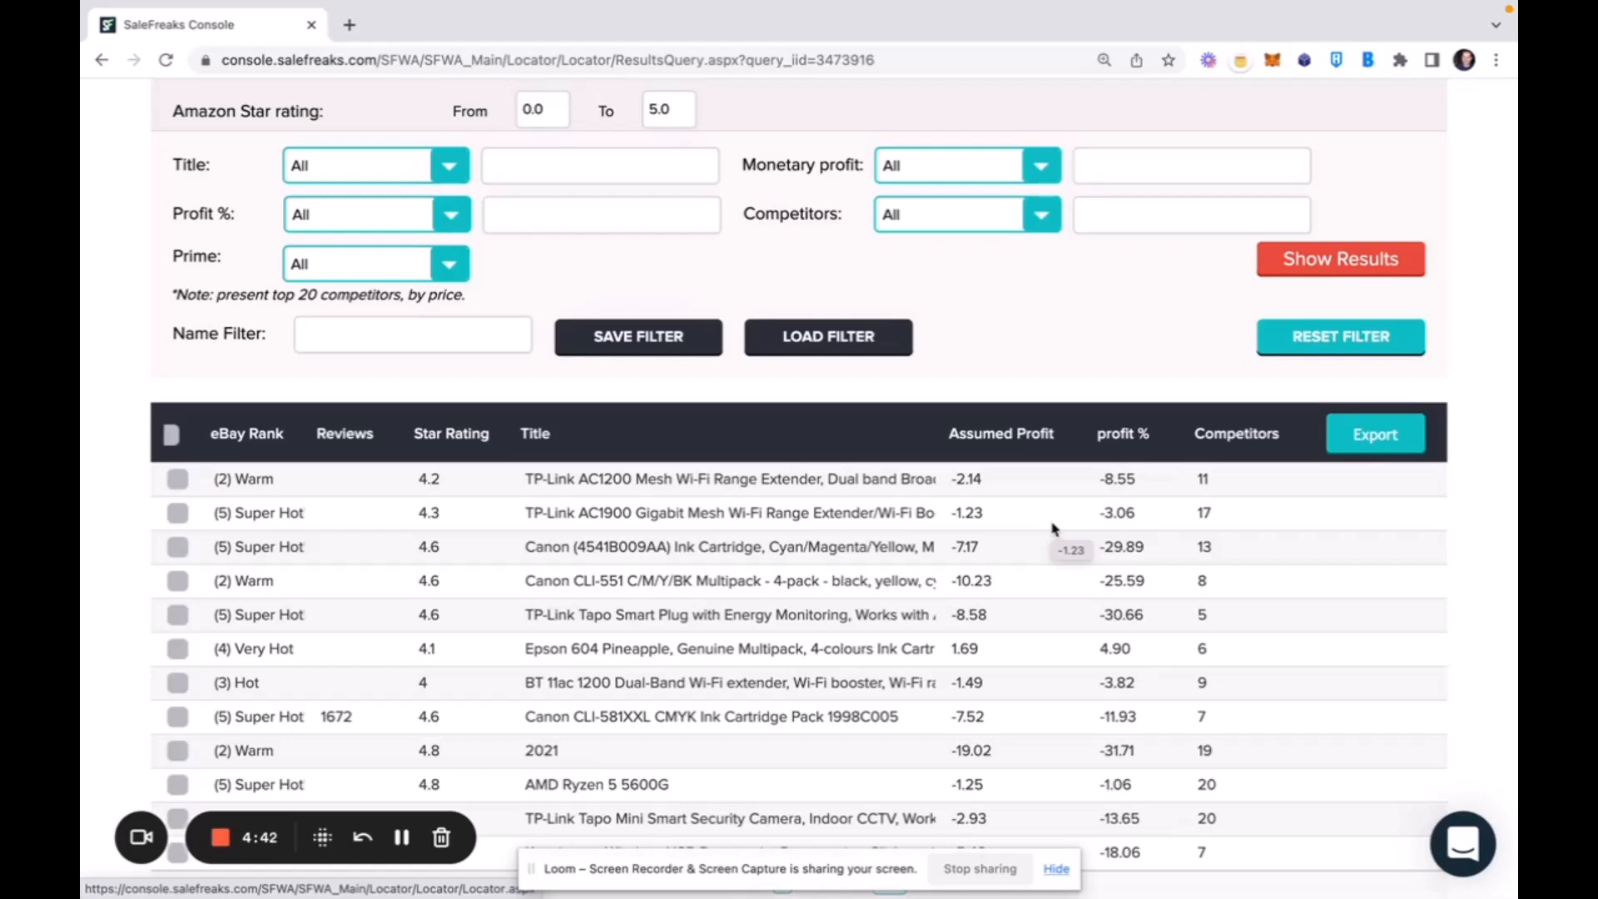
Filter the results to products with a profit percentage greater than 0 and show them.
click(452, 215)
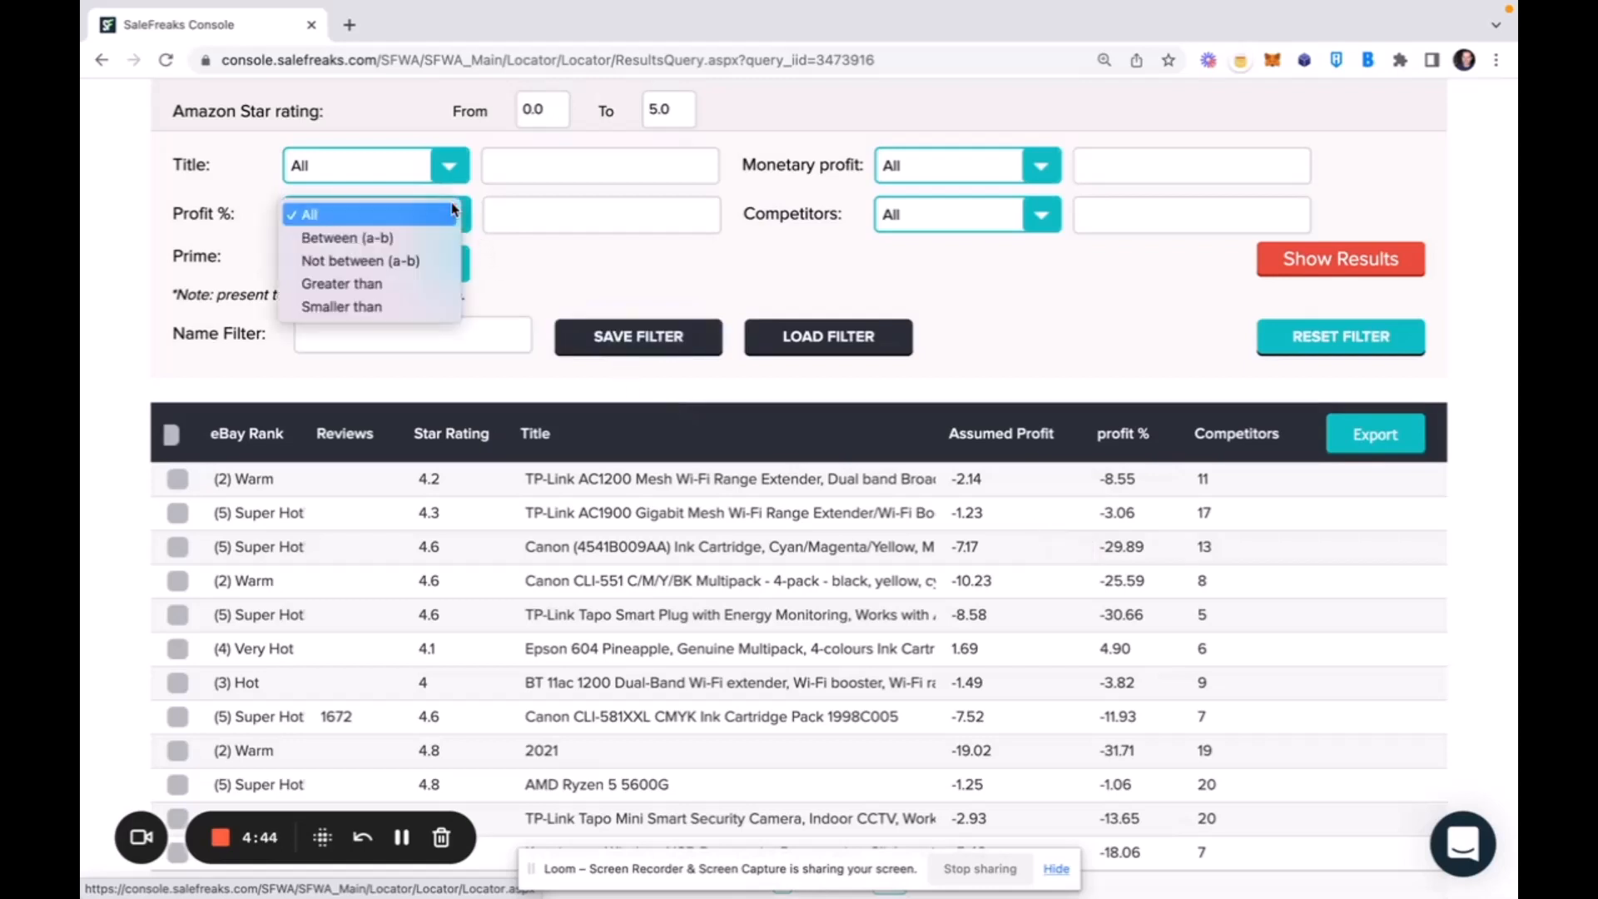
click(391, 284)
click(530, 215)
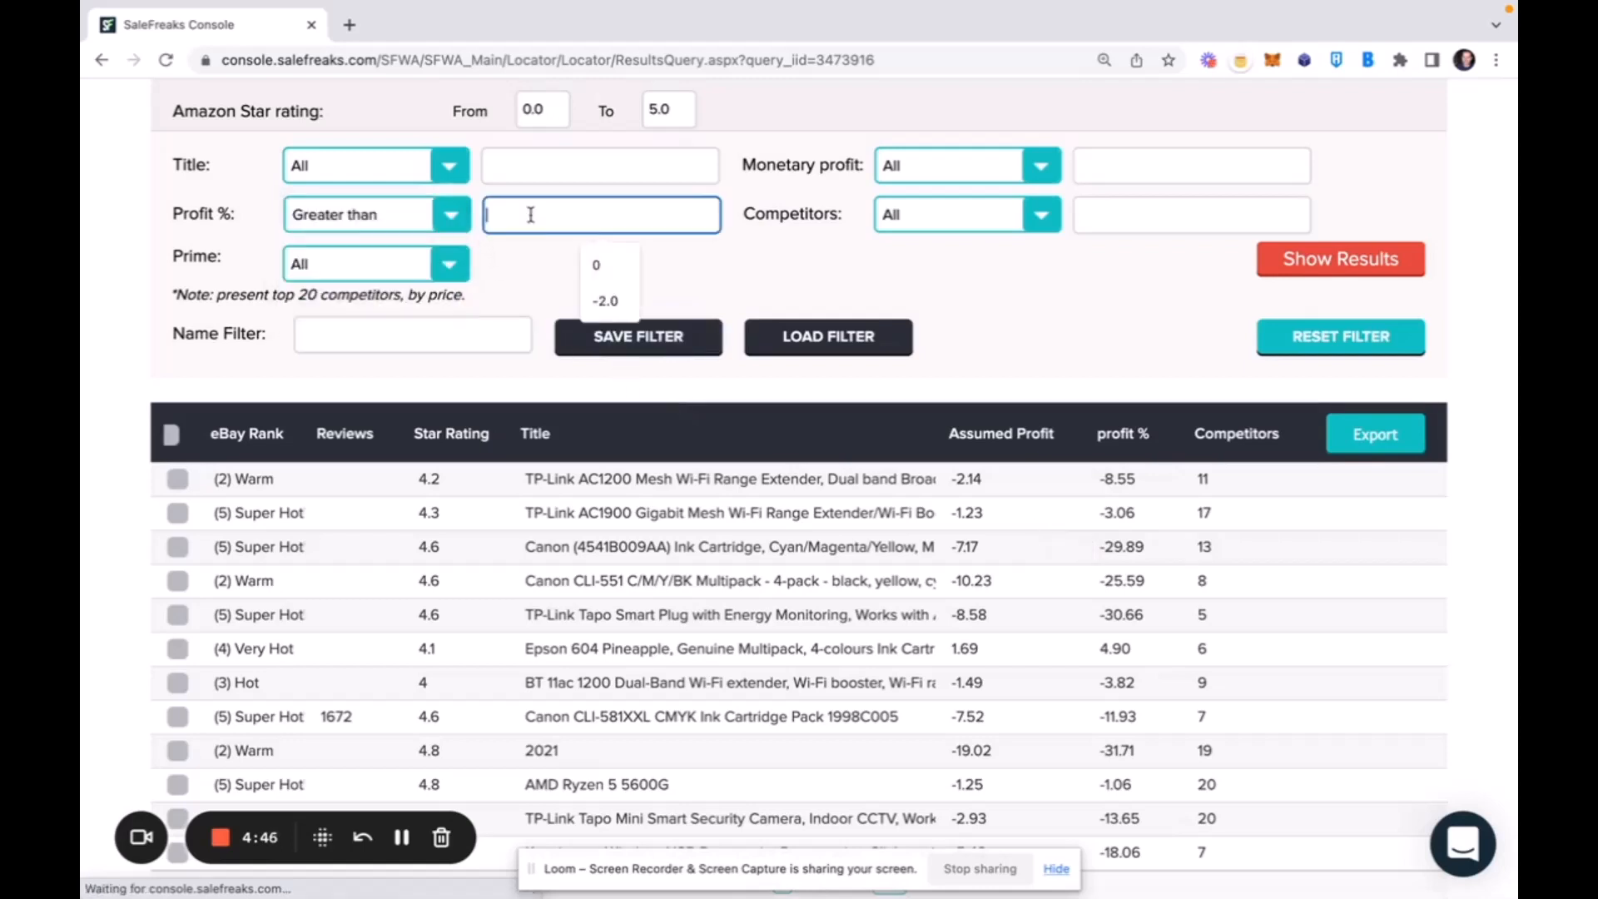
click(402, 840)
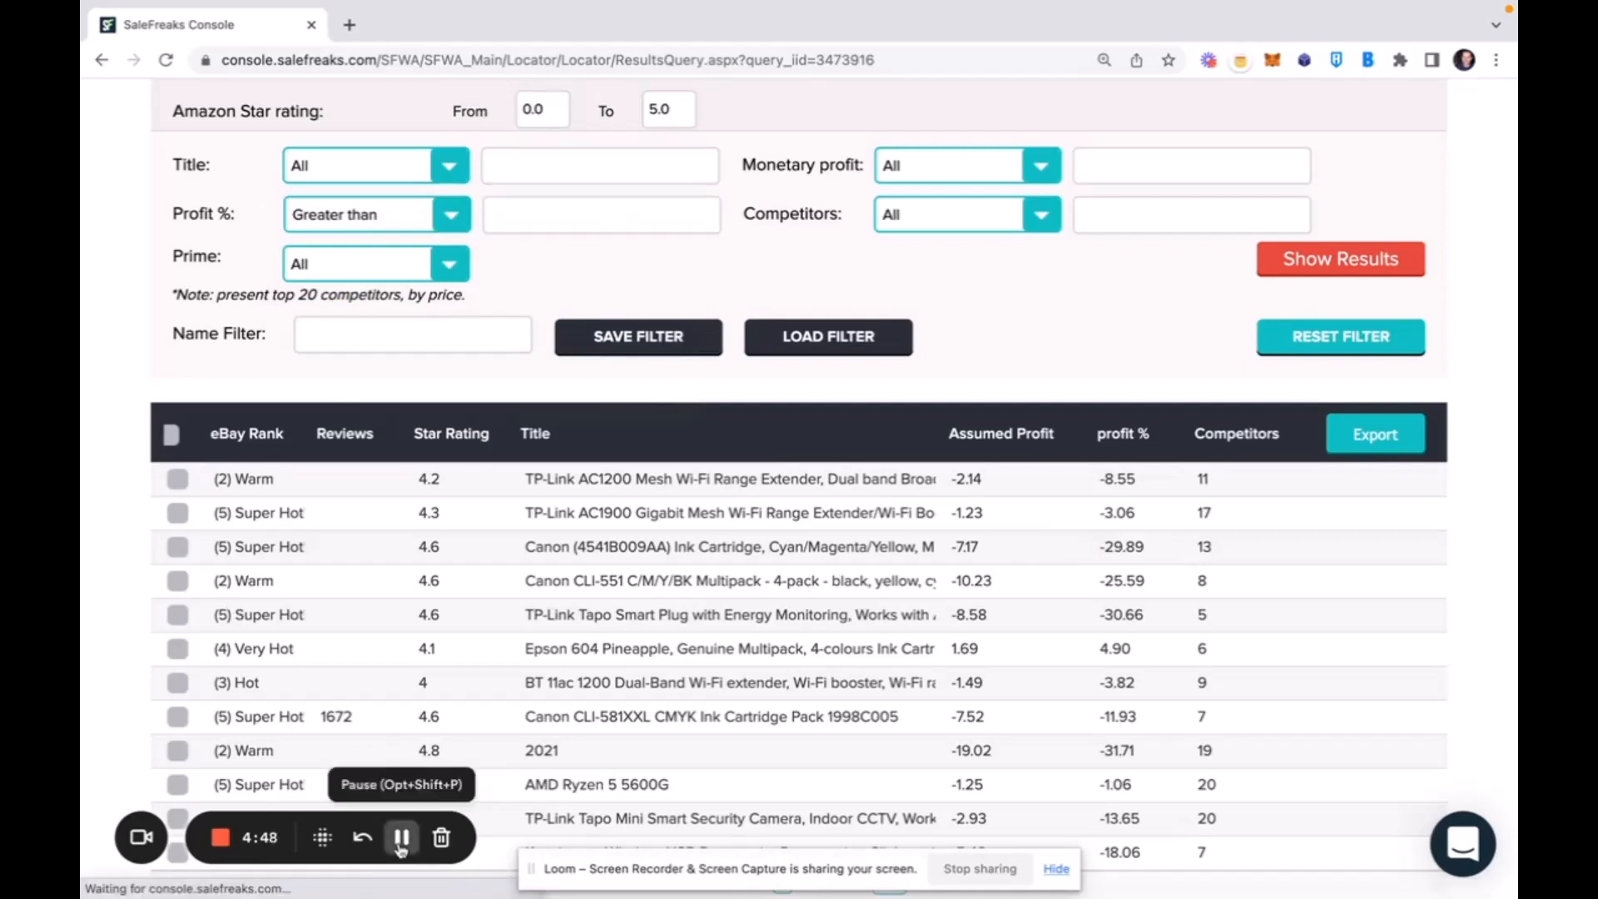
click(522, 214)
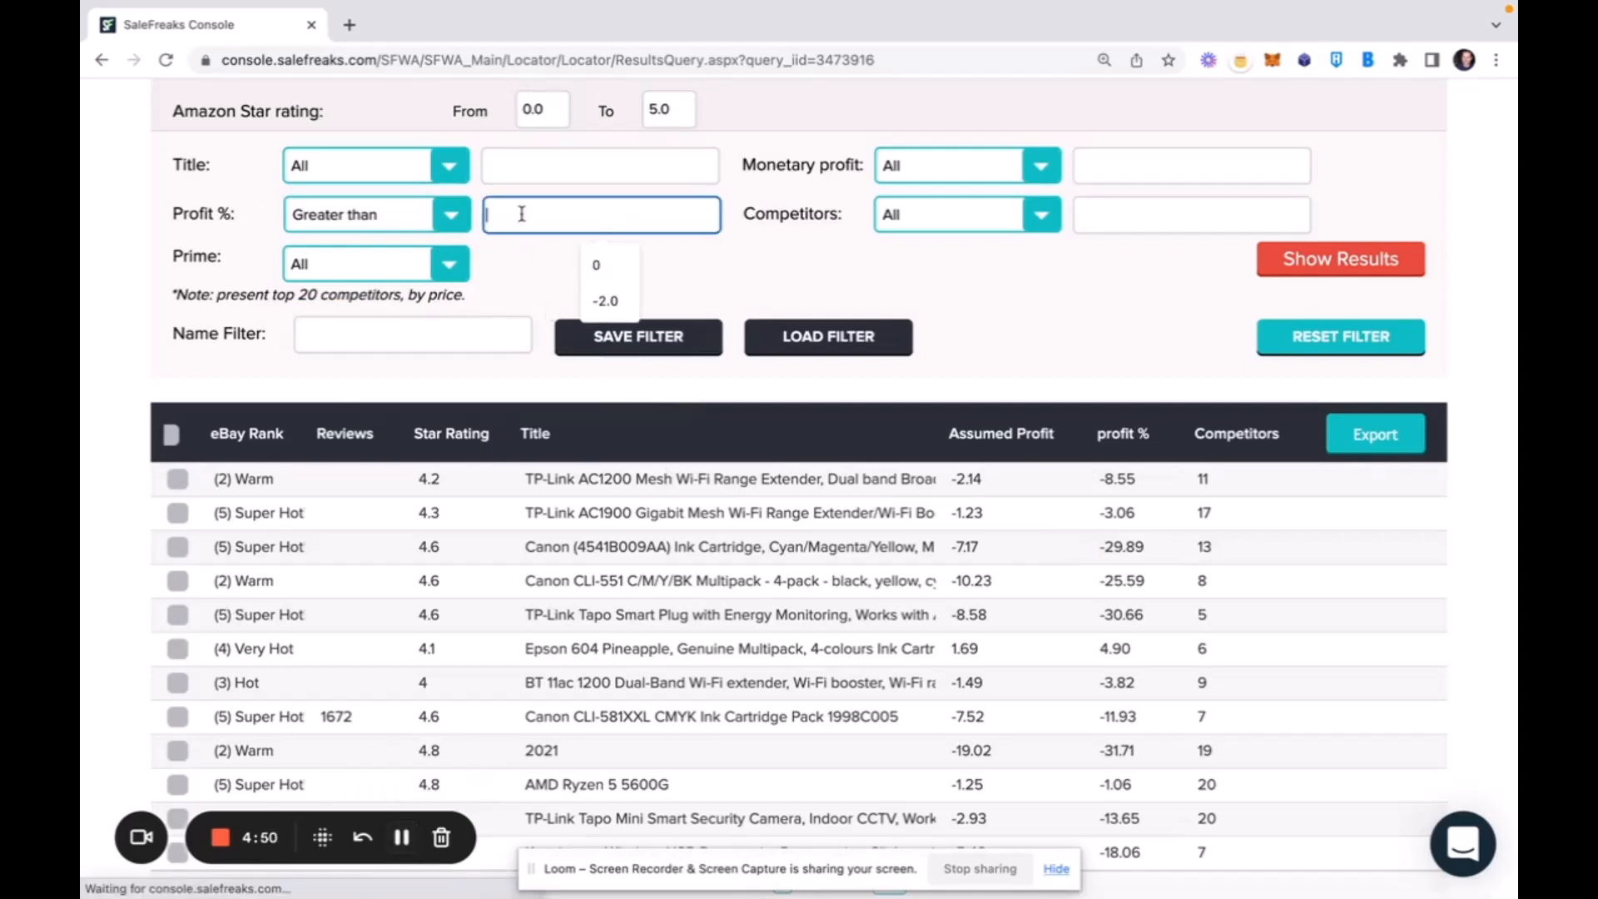
click(603, 266)
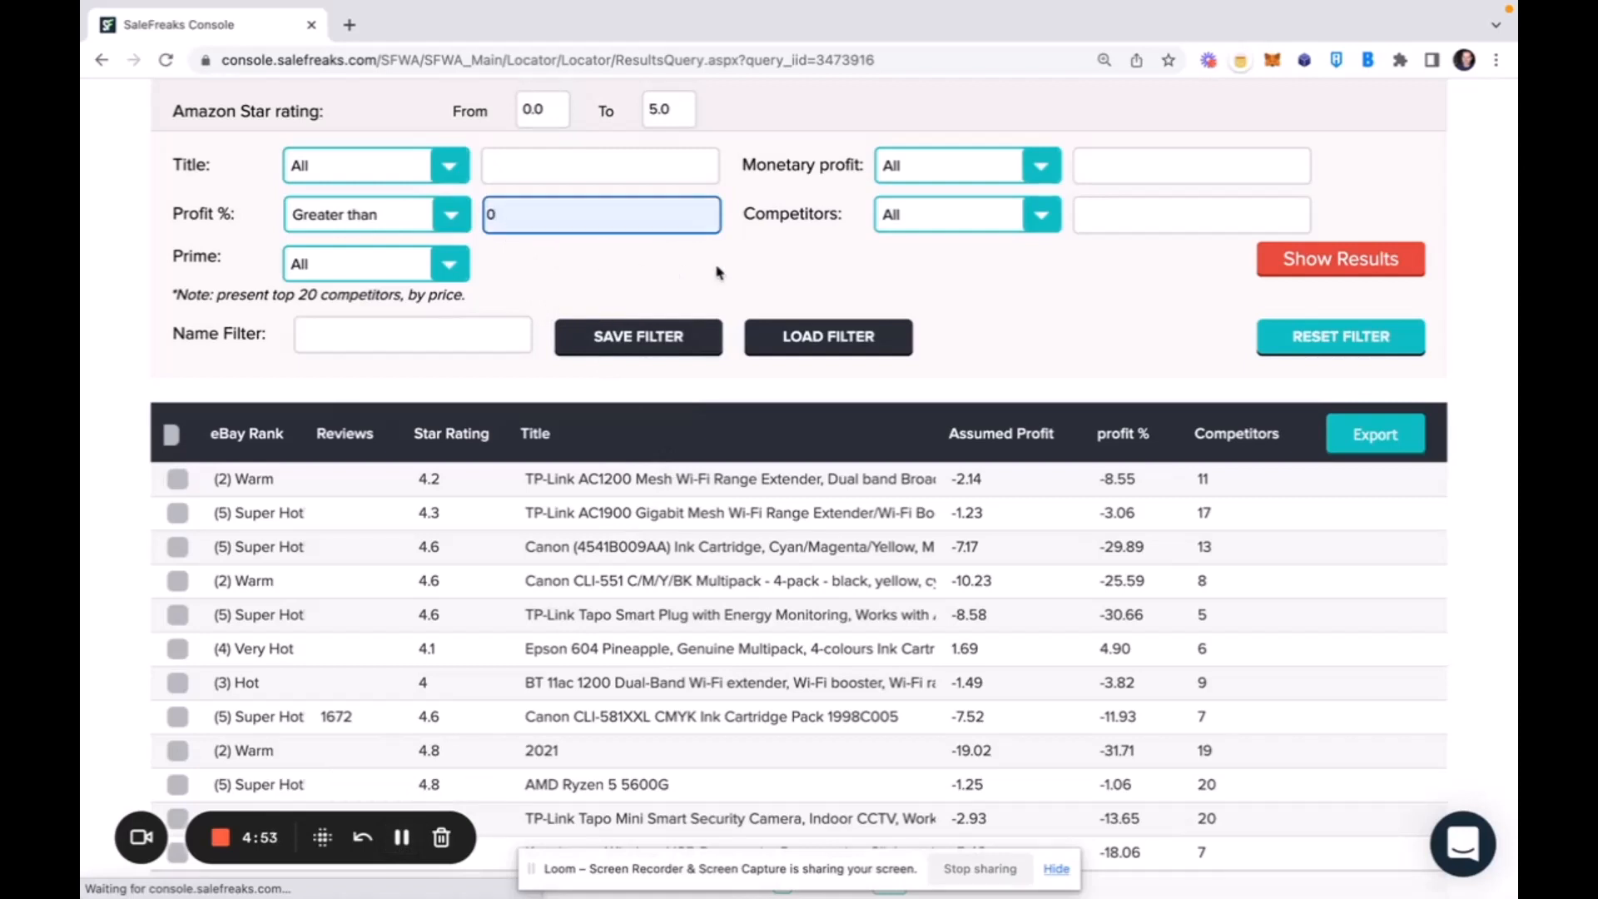
click(1326, 274)
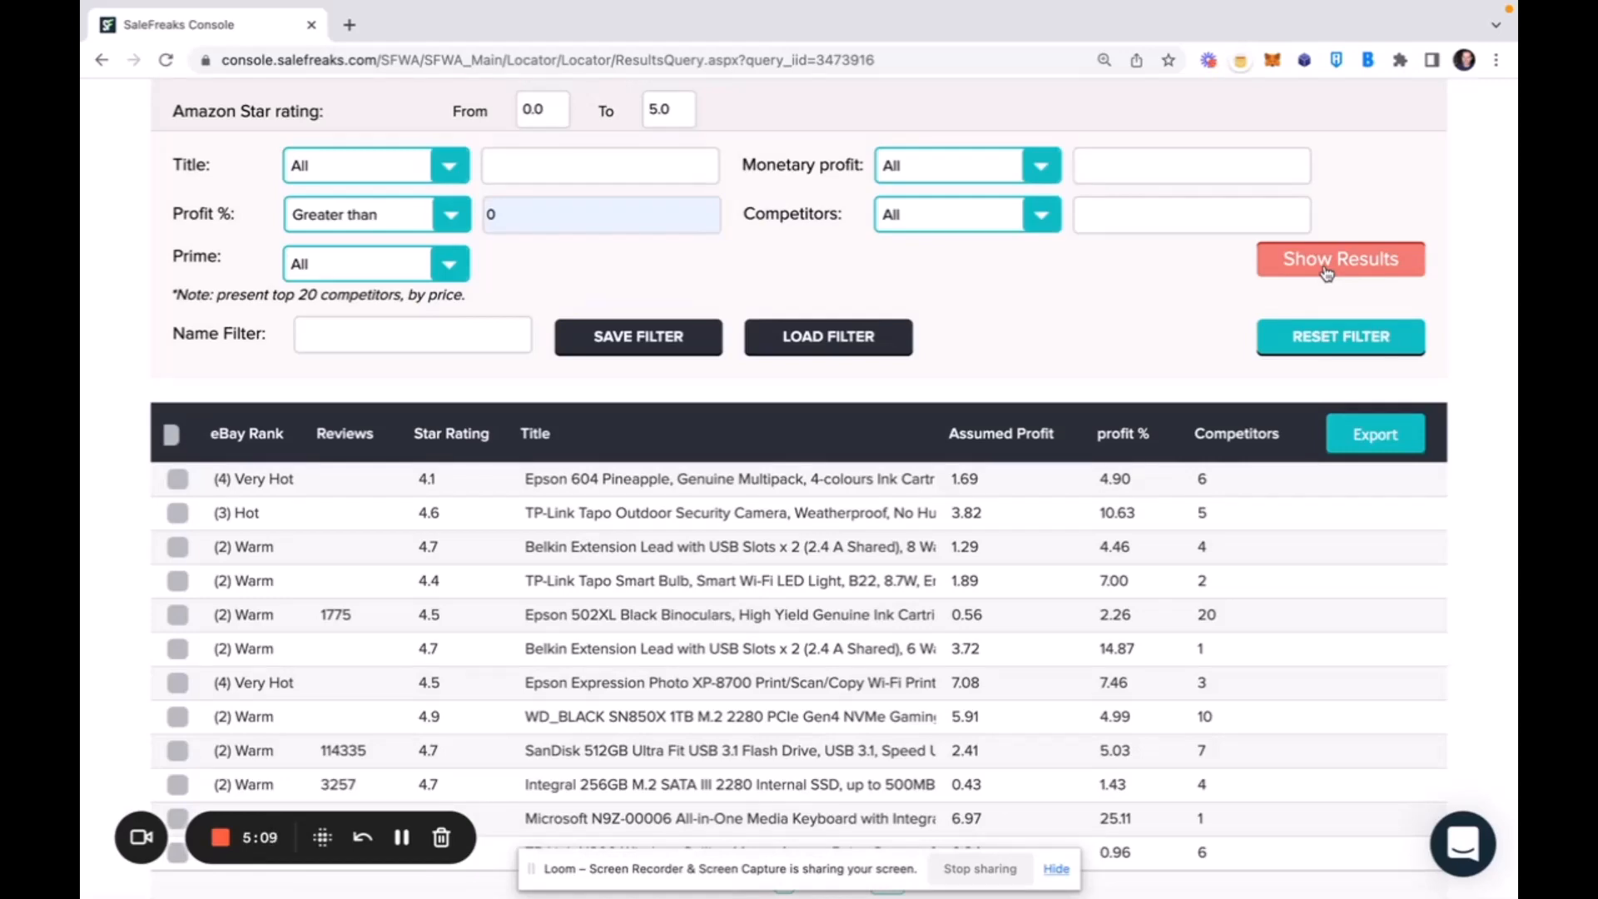
Set the minimum Amazon star rating to 4.
scroll(1326, 273, up, 5)
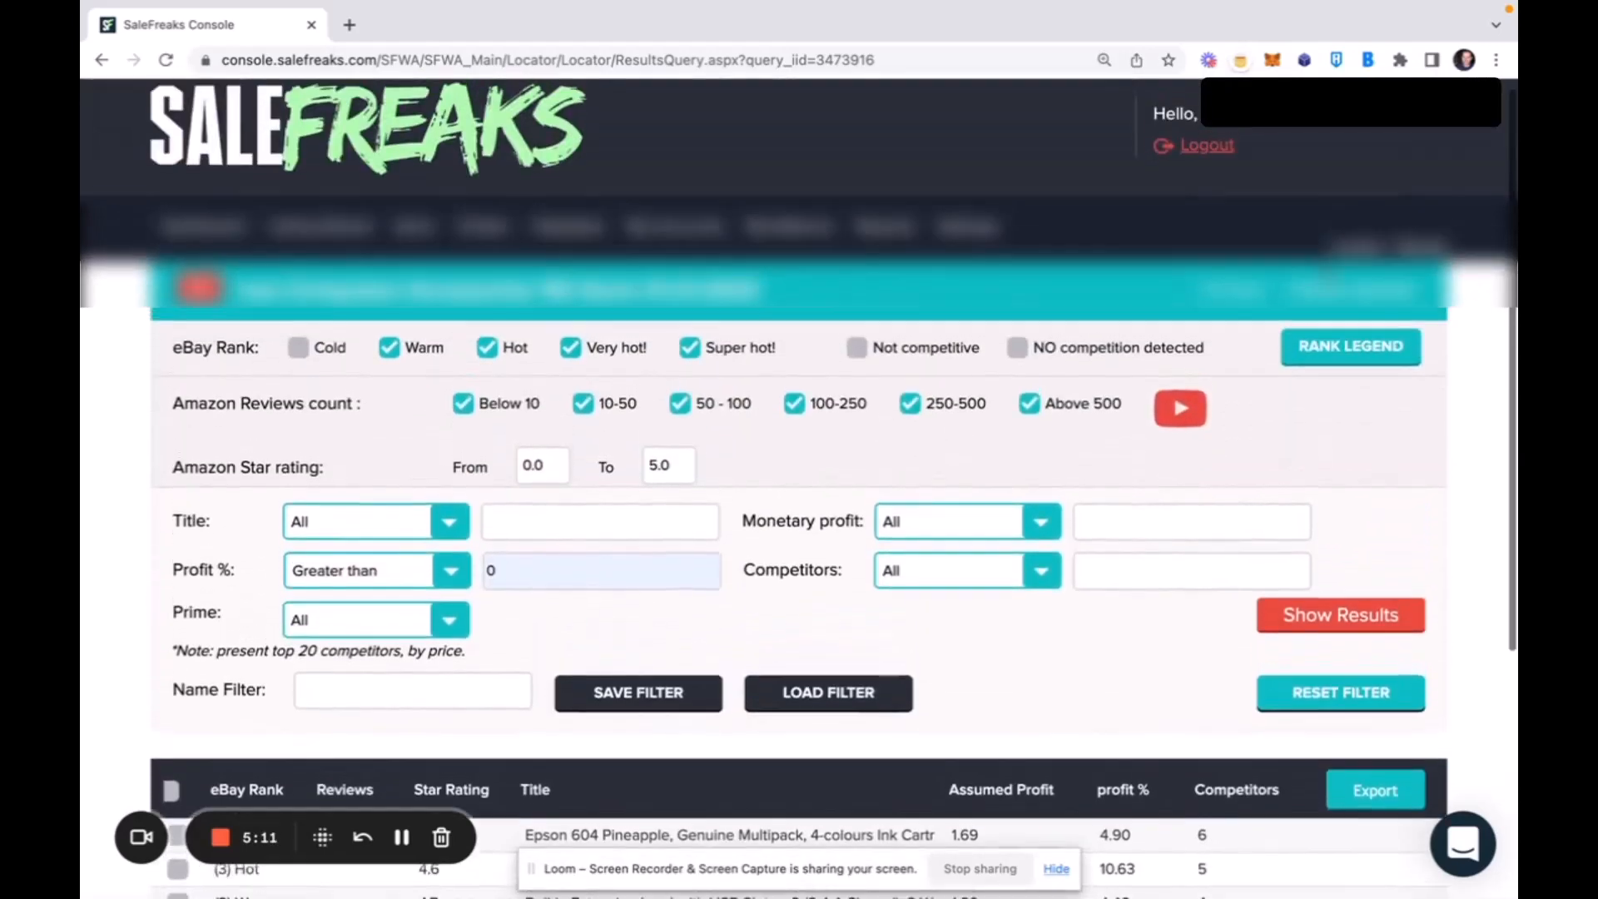
scroll(1248, 456, down, 3)
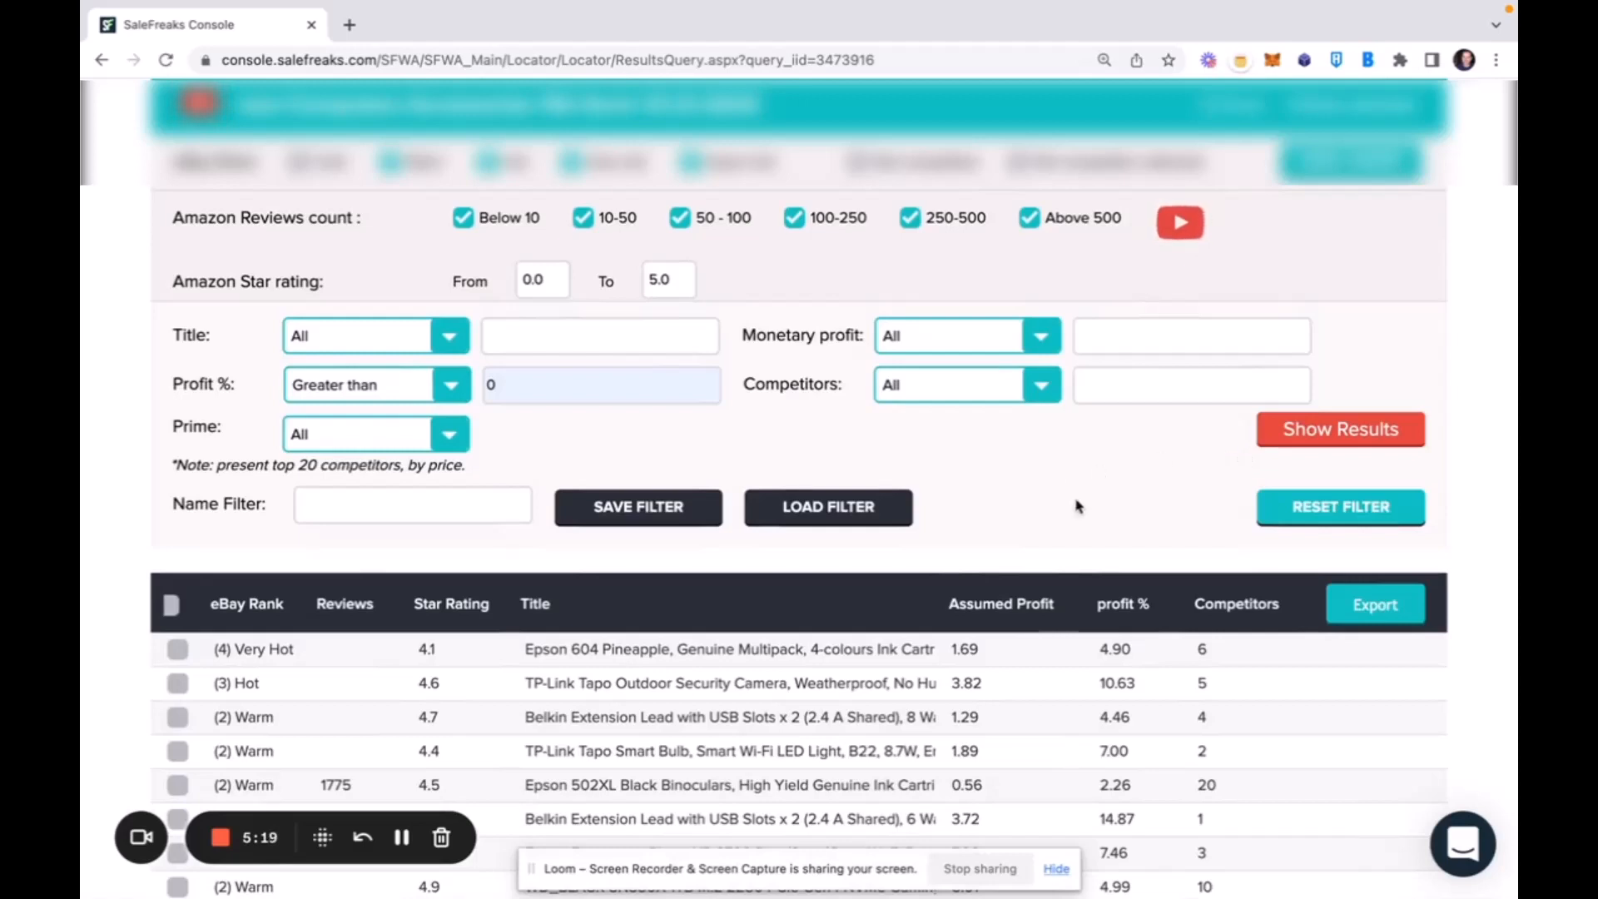
scroll(1063, 492, down, 2)
scroll(1064, 491, down, 1)
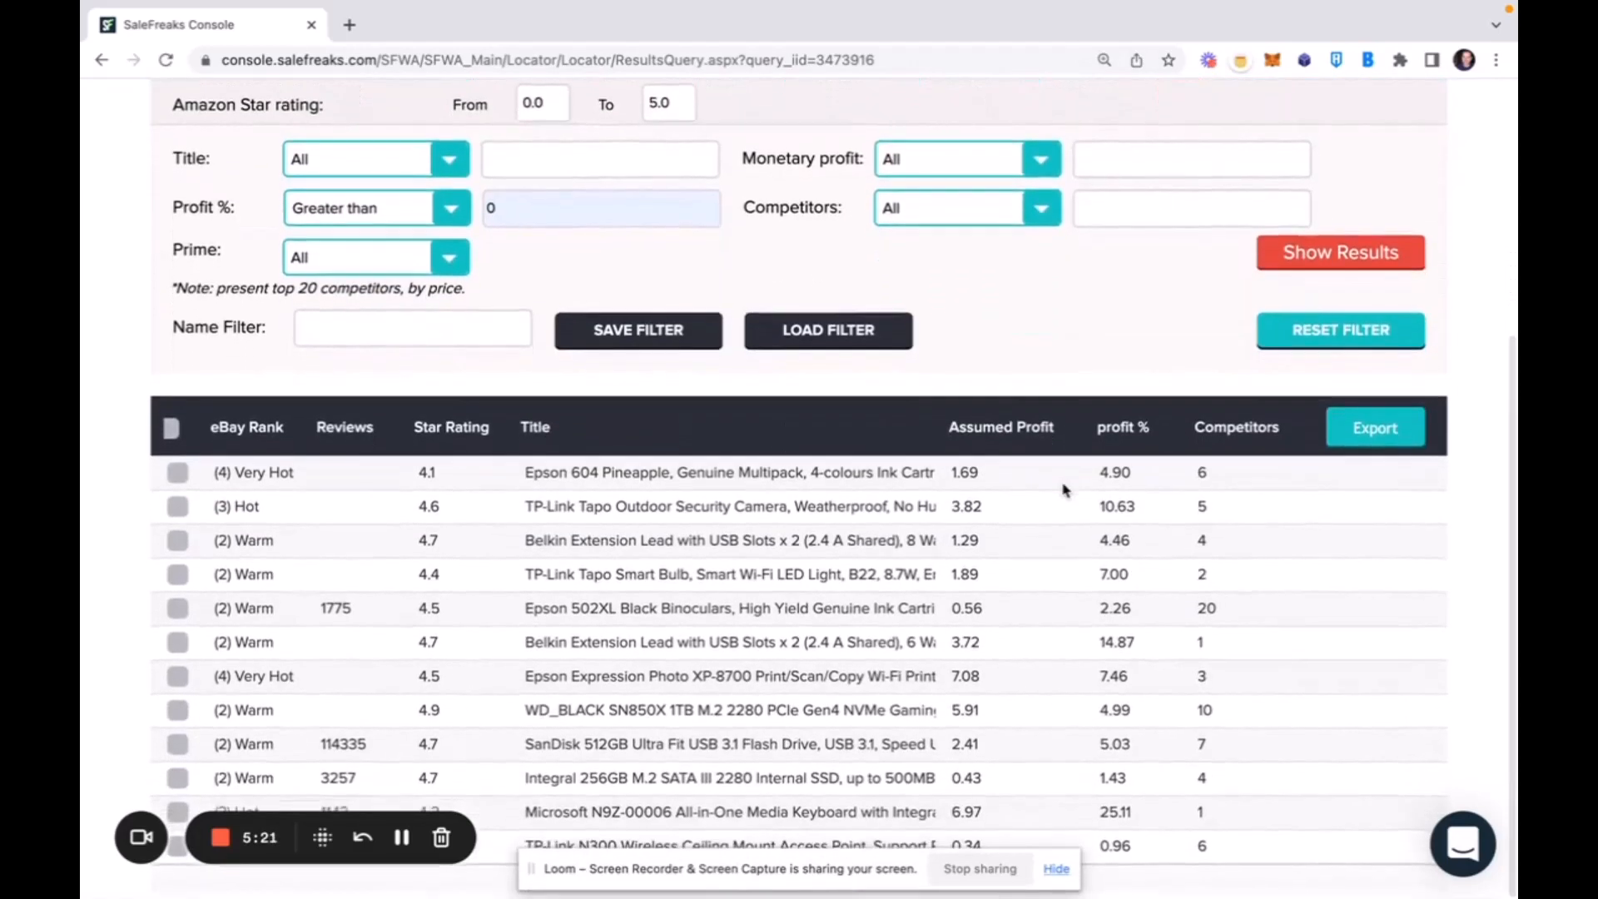
scroll(1064, 491, up, 3)
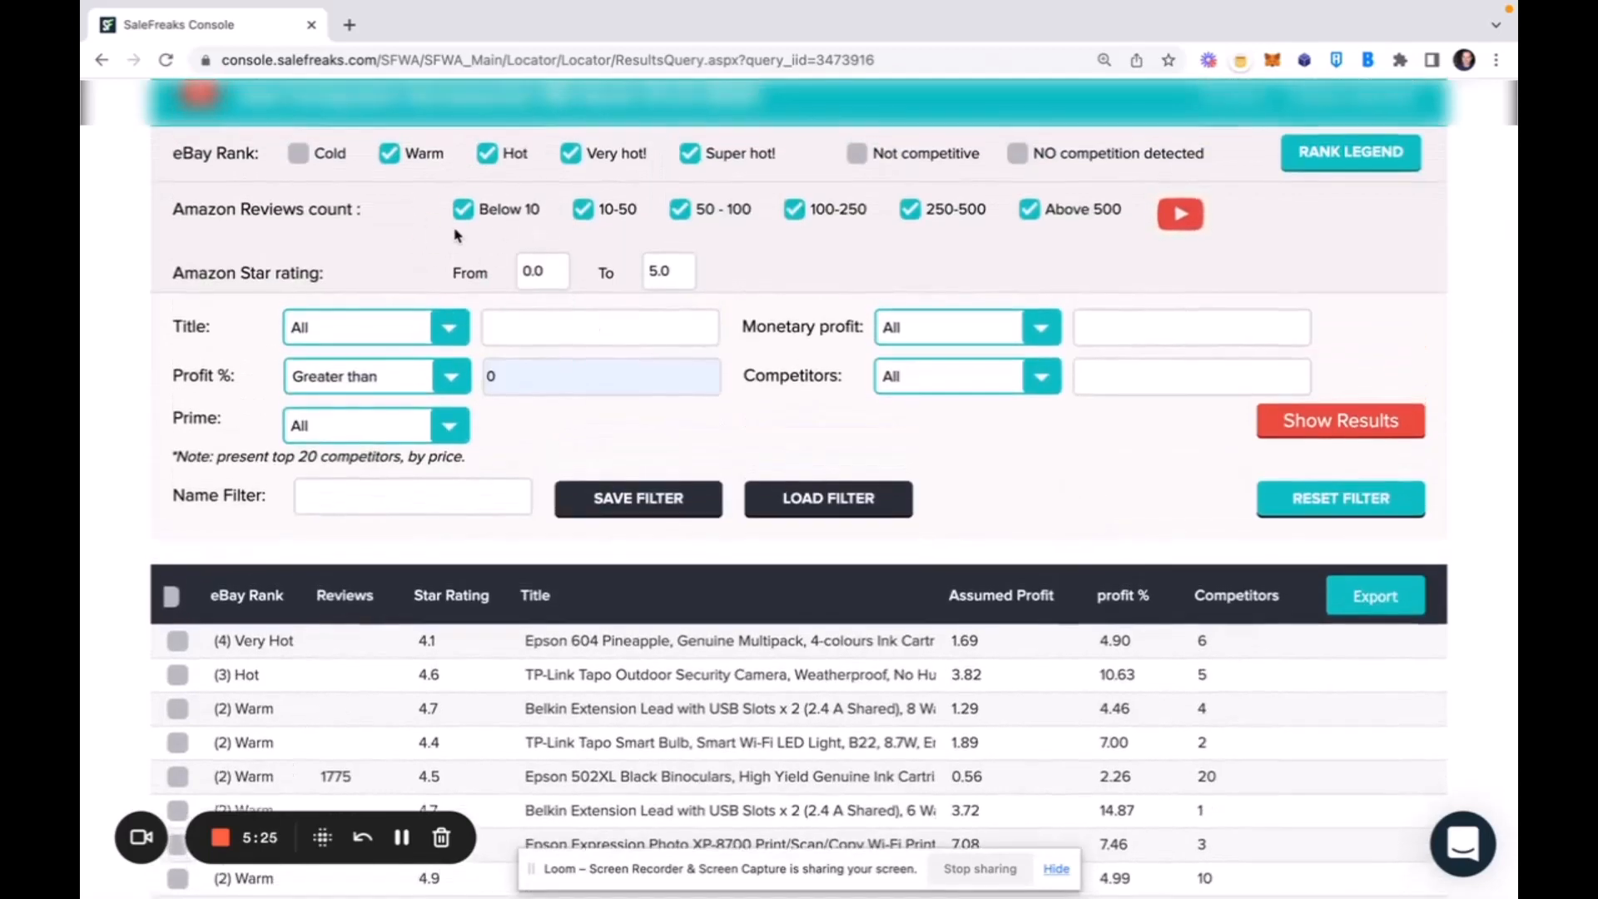
double_click(545, 271)
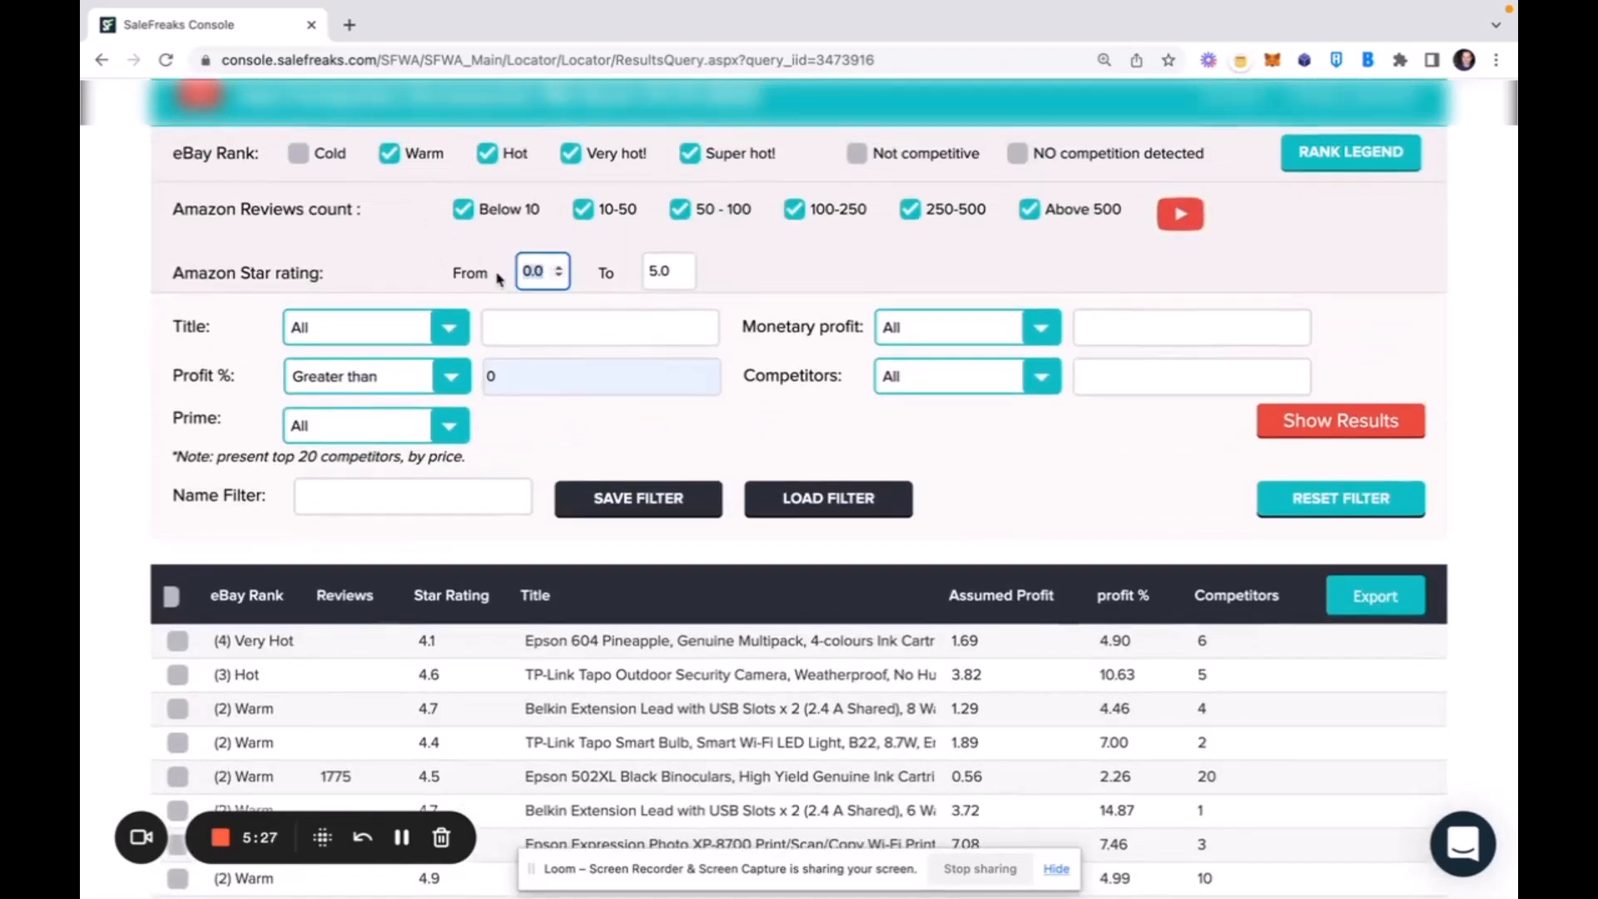
text(4)
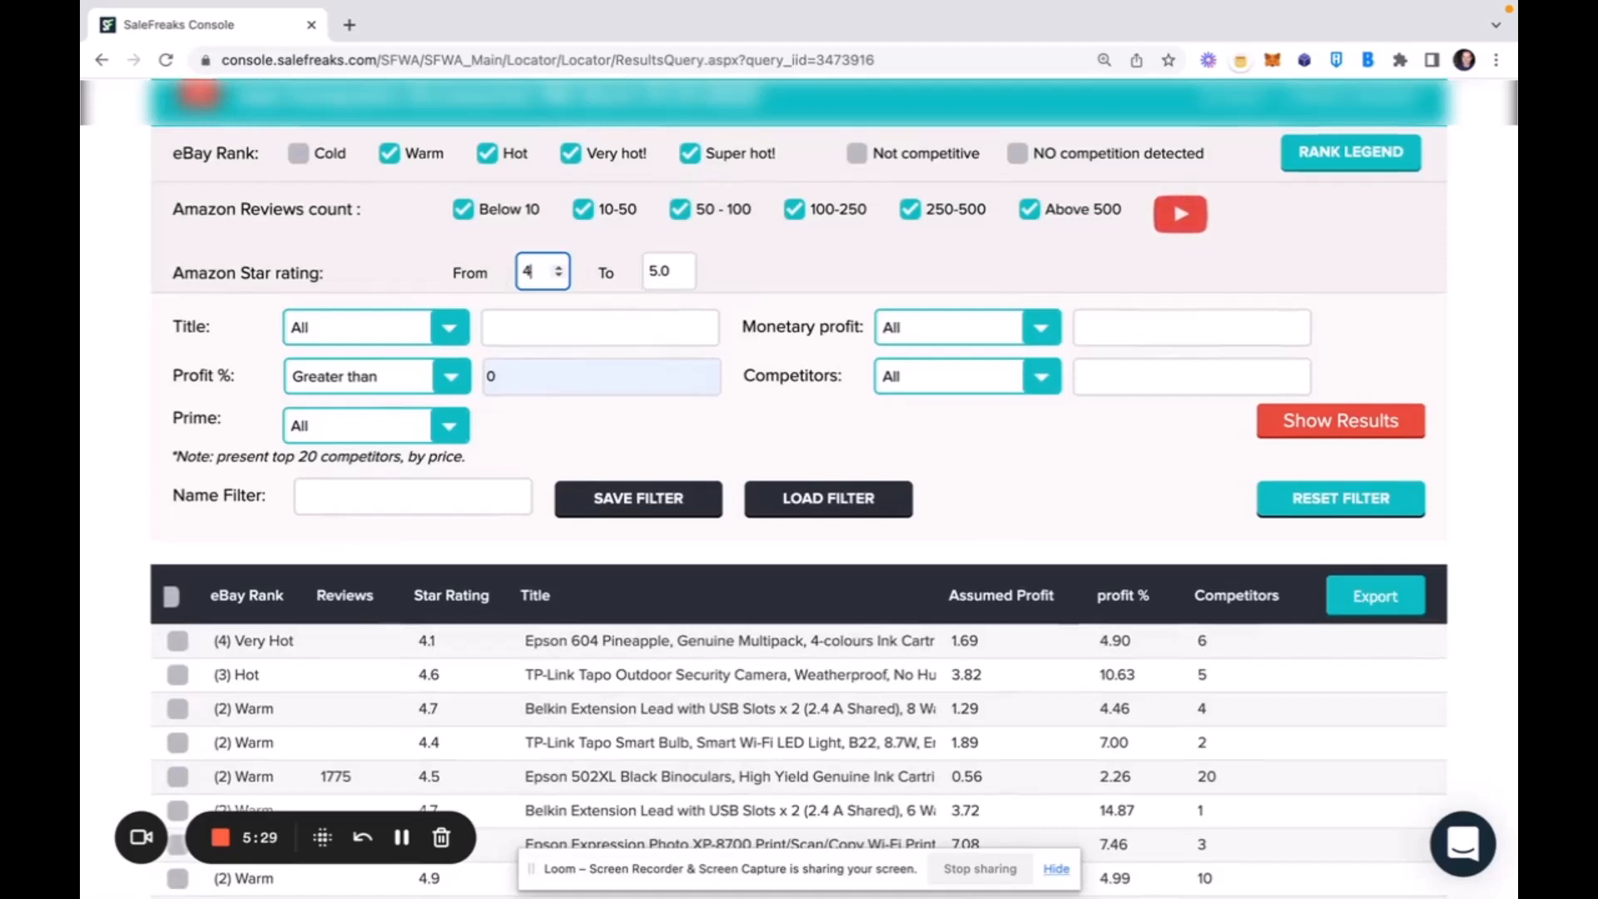
click(774, 281)
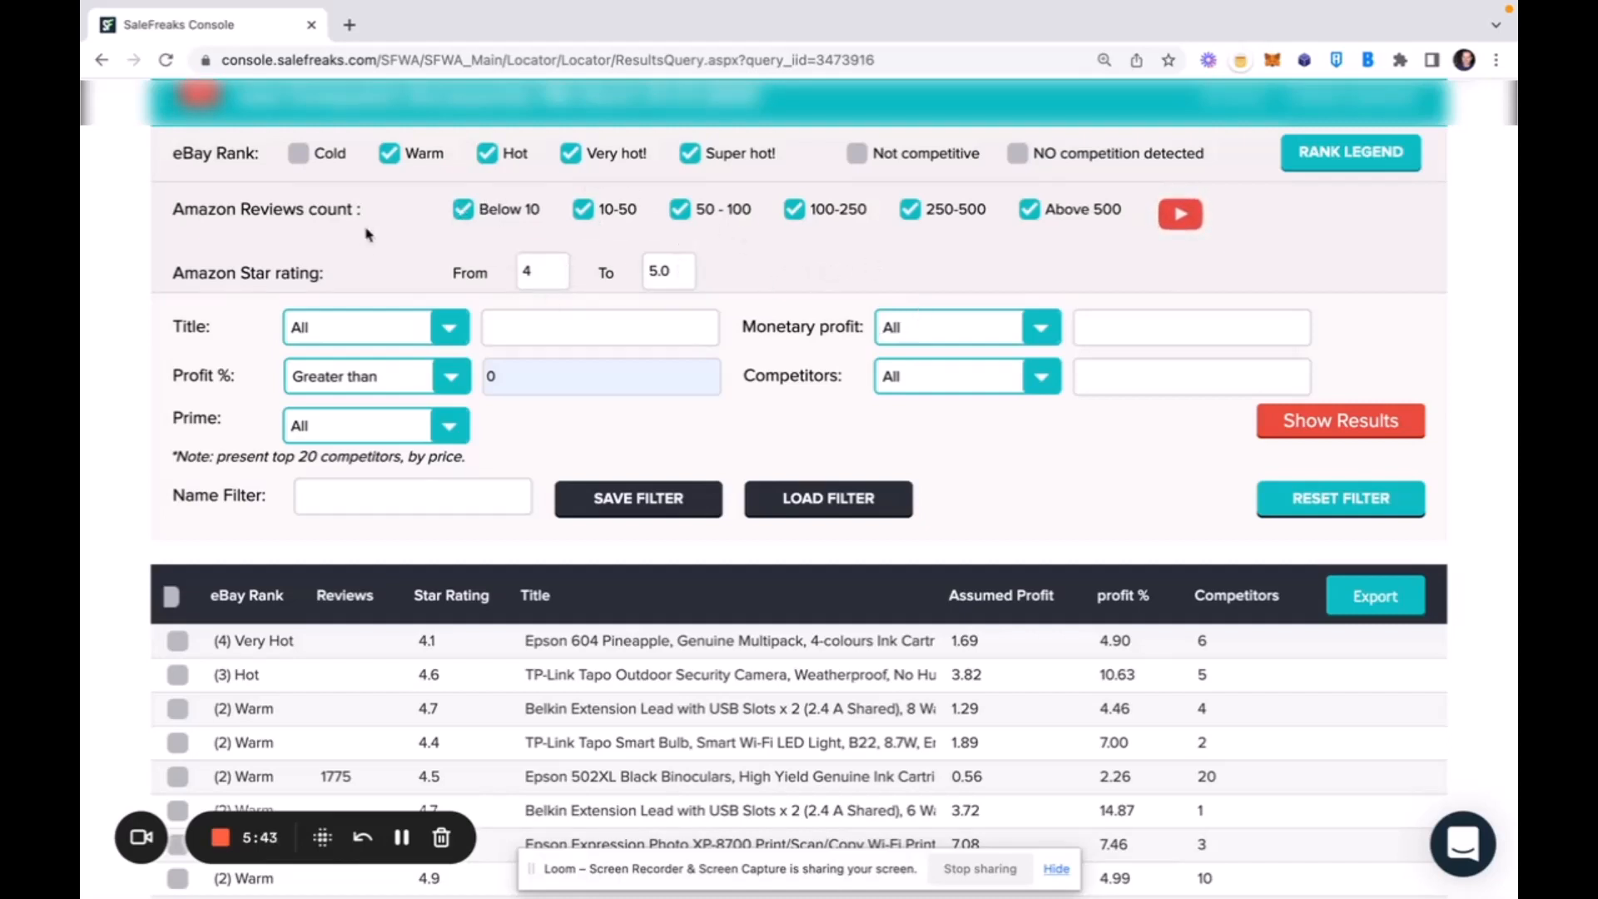
Exclude products with fewer than 10 Amazon reviews, set the minimum star rating to 3, and show the results.
click(463, 210)
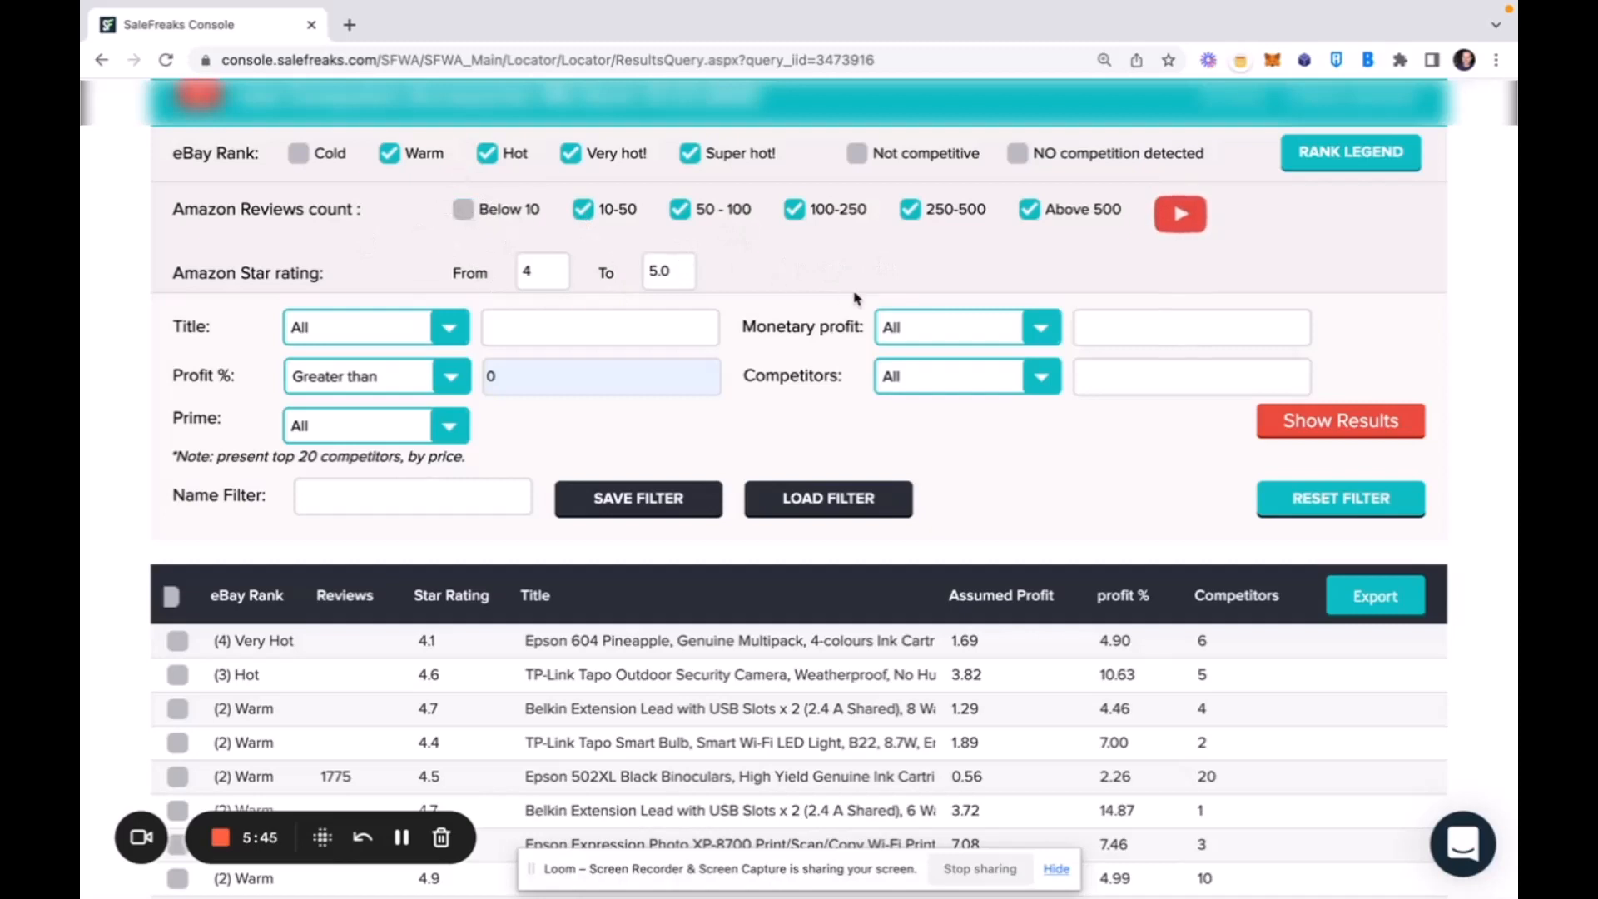
click(537, 270)
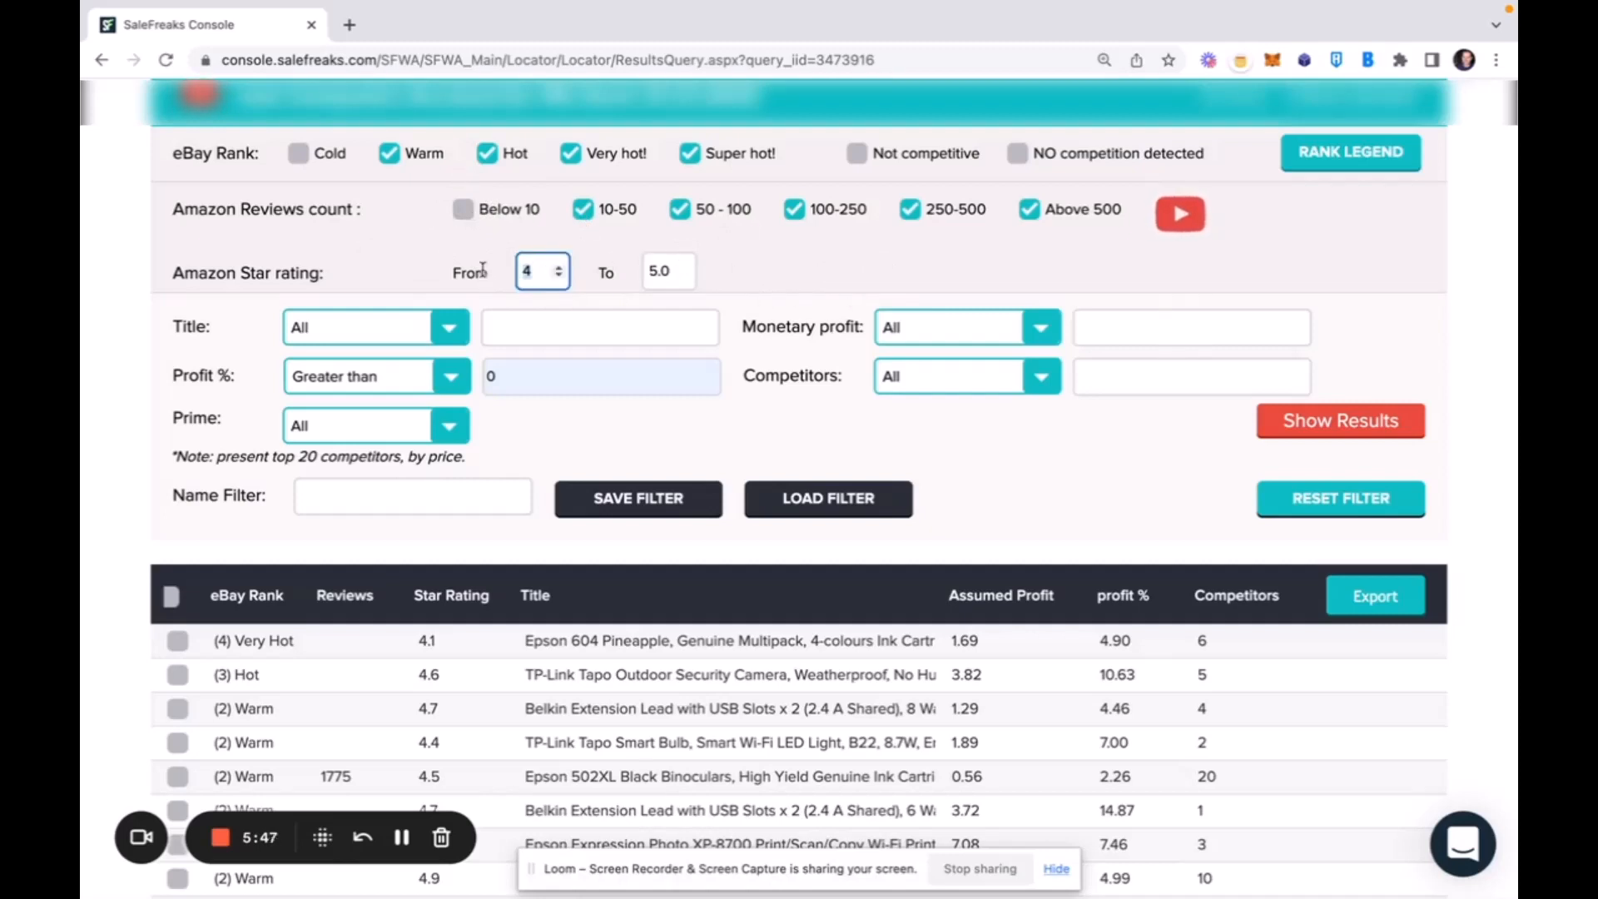
key(BackSpace)
text(3)
click(1354, 436)
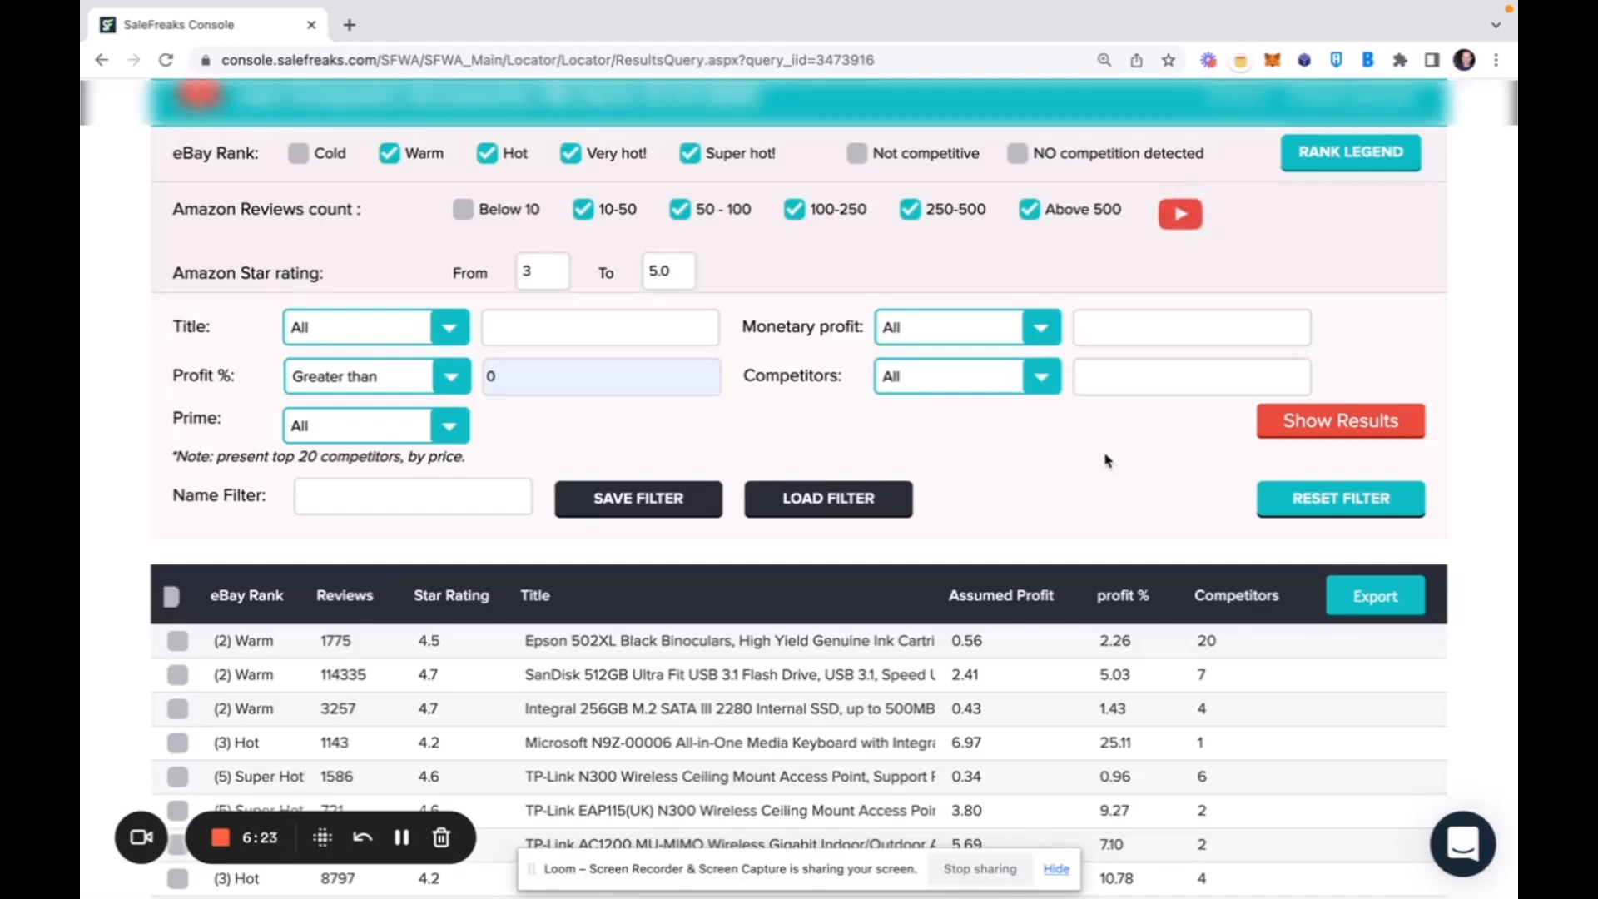
scroll(1032, 509, down, 3)
scroll(1030, 509, up, 3)
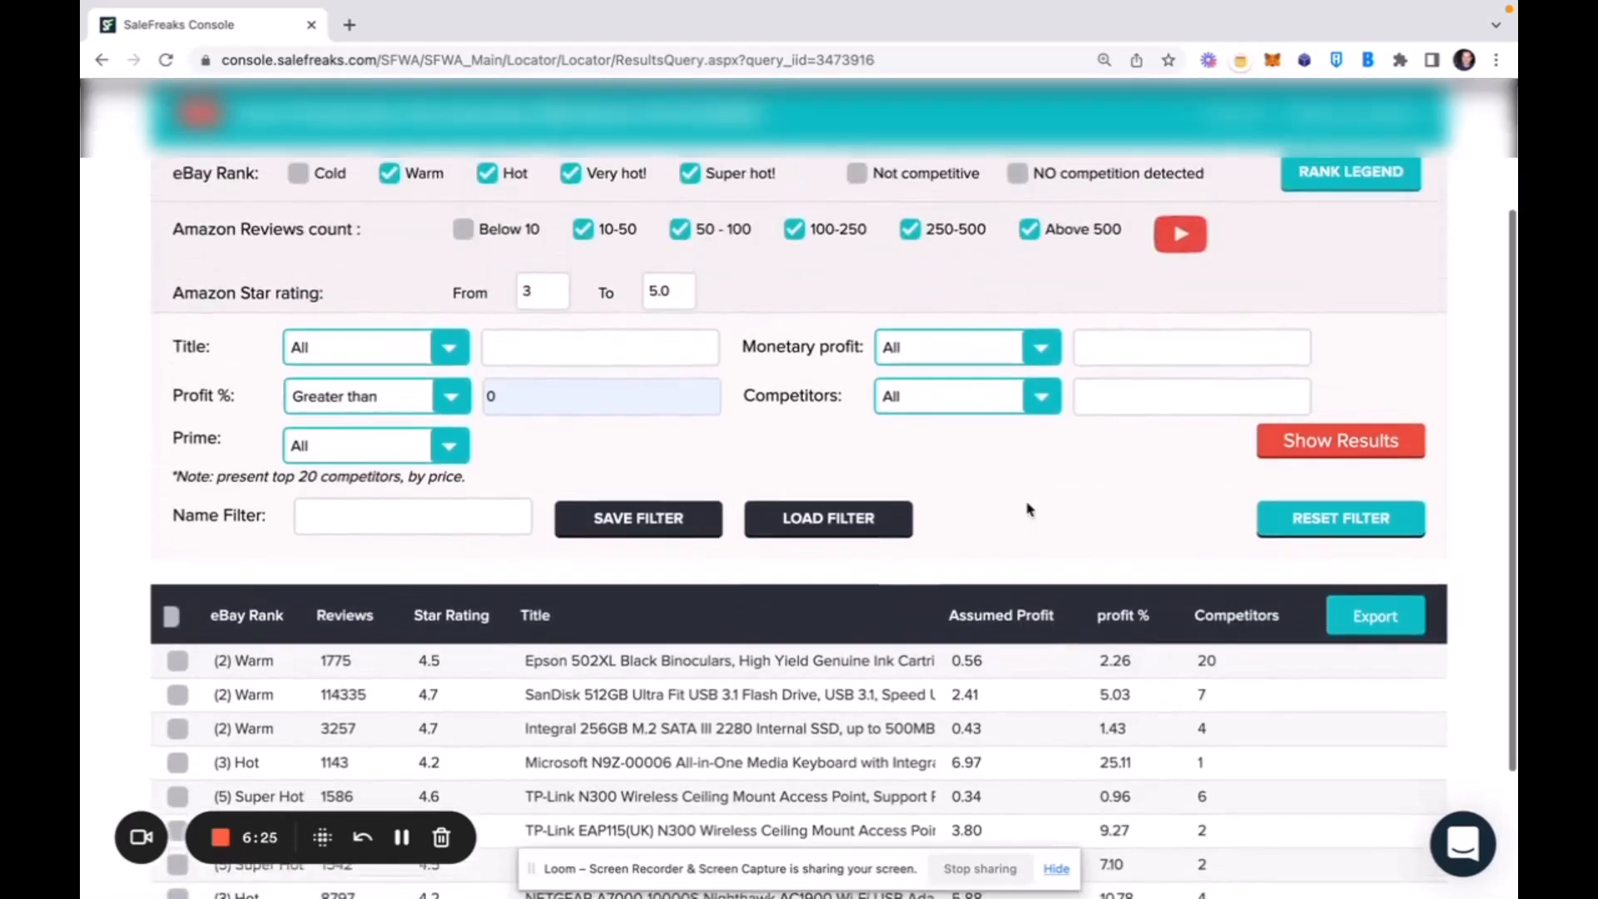
scroll(1029, 509, down, 3)
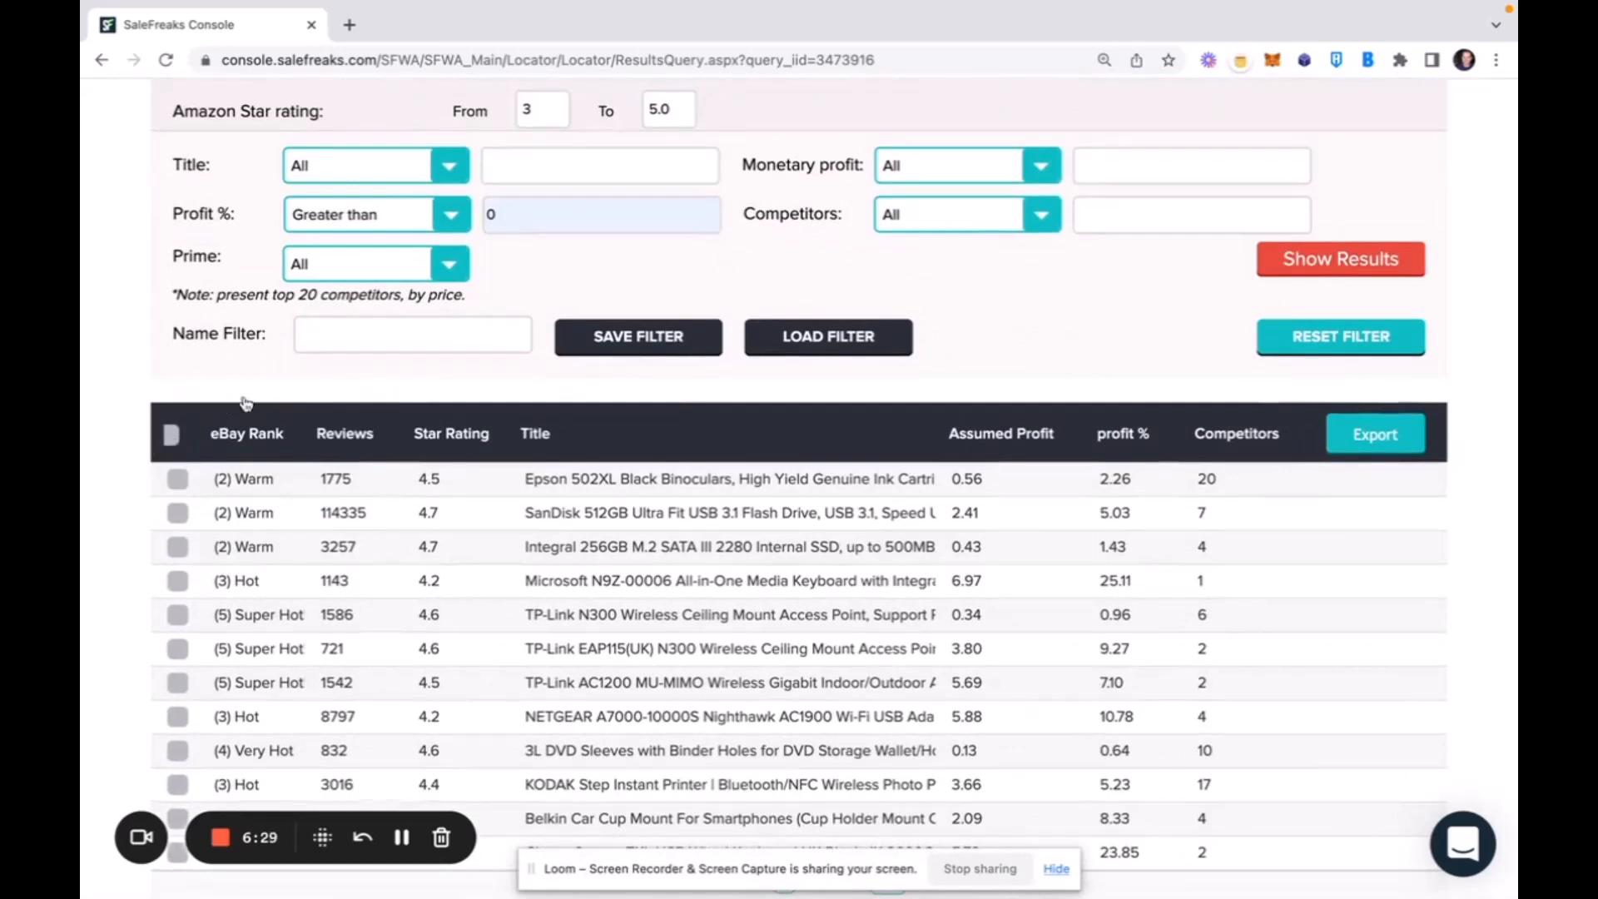
Select all the filtered products in the results list for export, including the Microsoft N9Z-00006 keyboard.
click(171, 436)
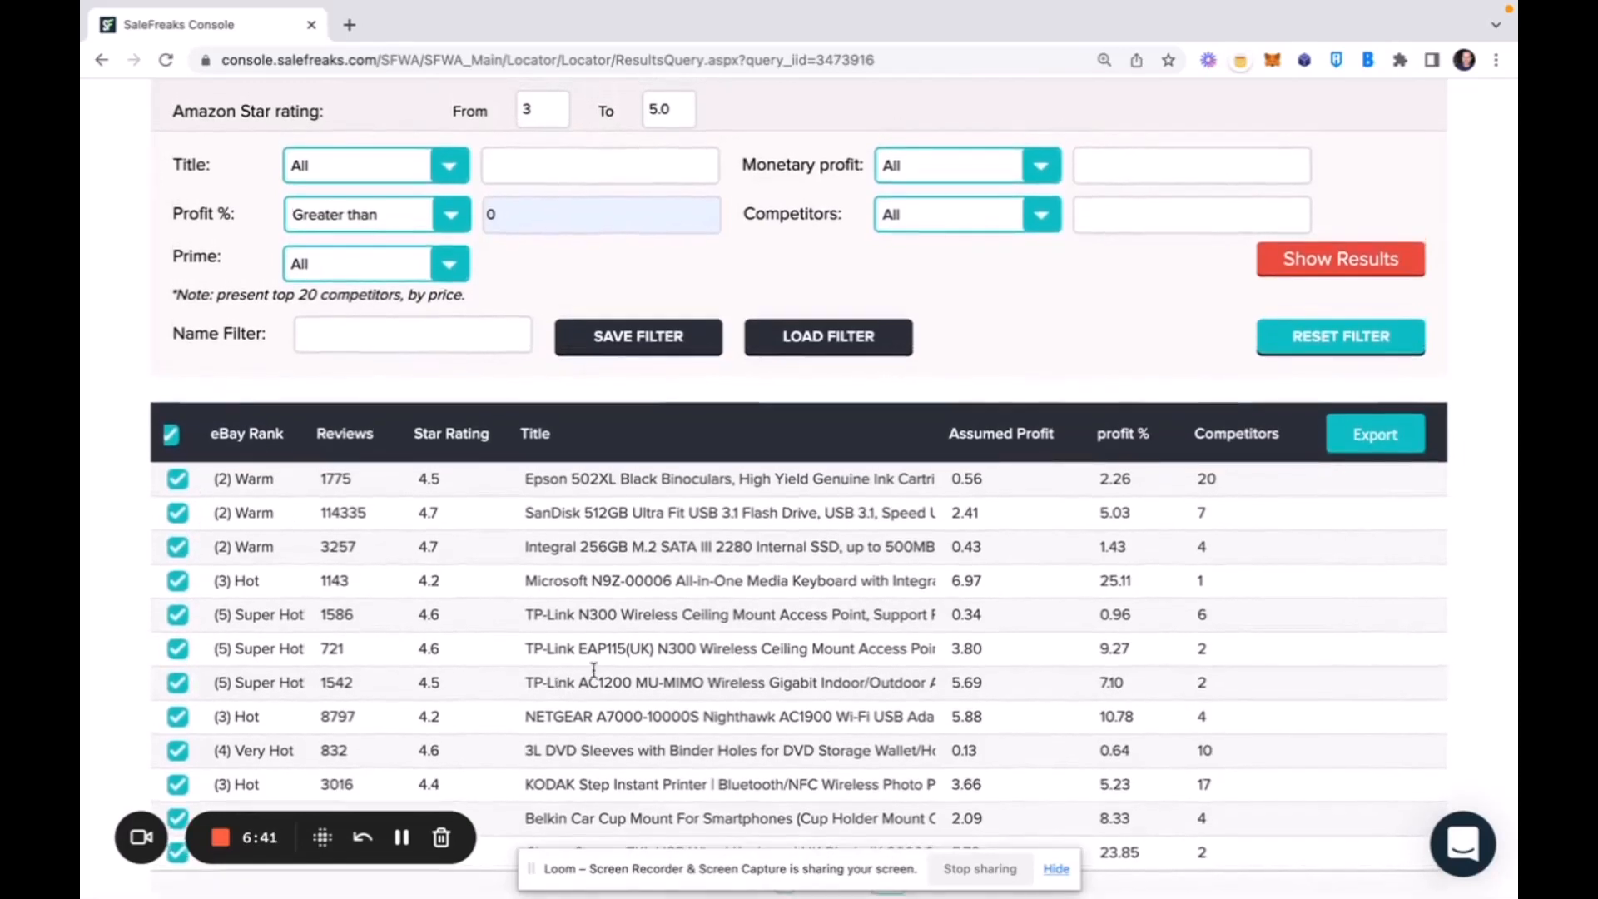
click(177, 580)
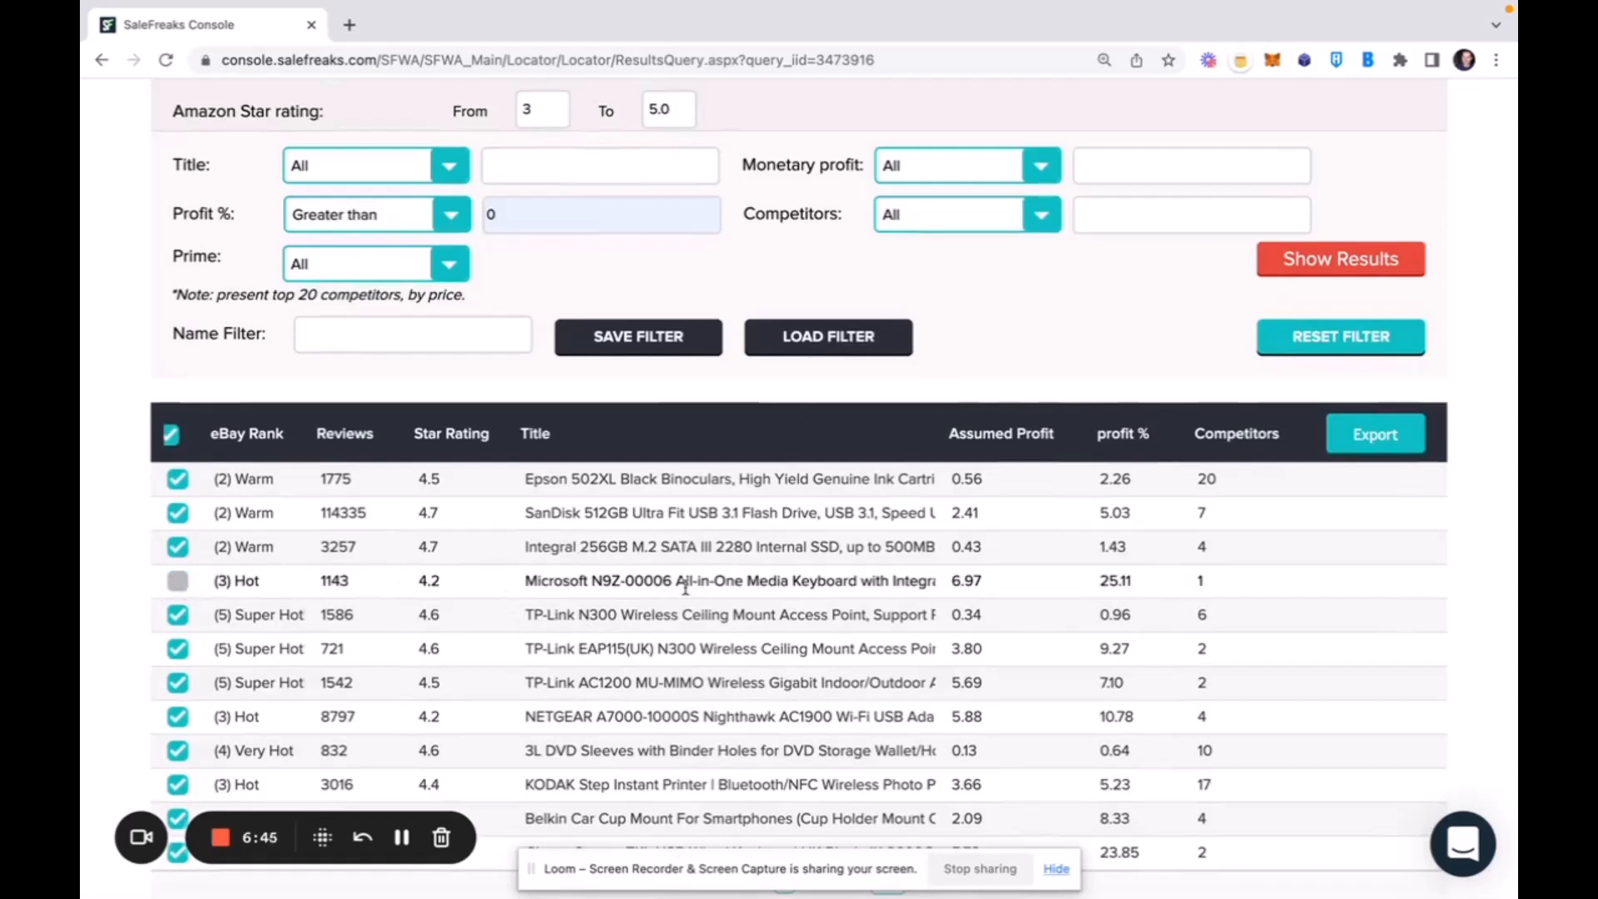
click(177, 580)
scroll(1334, 463, up, 1)
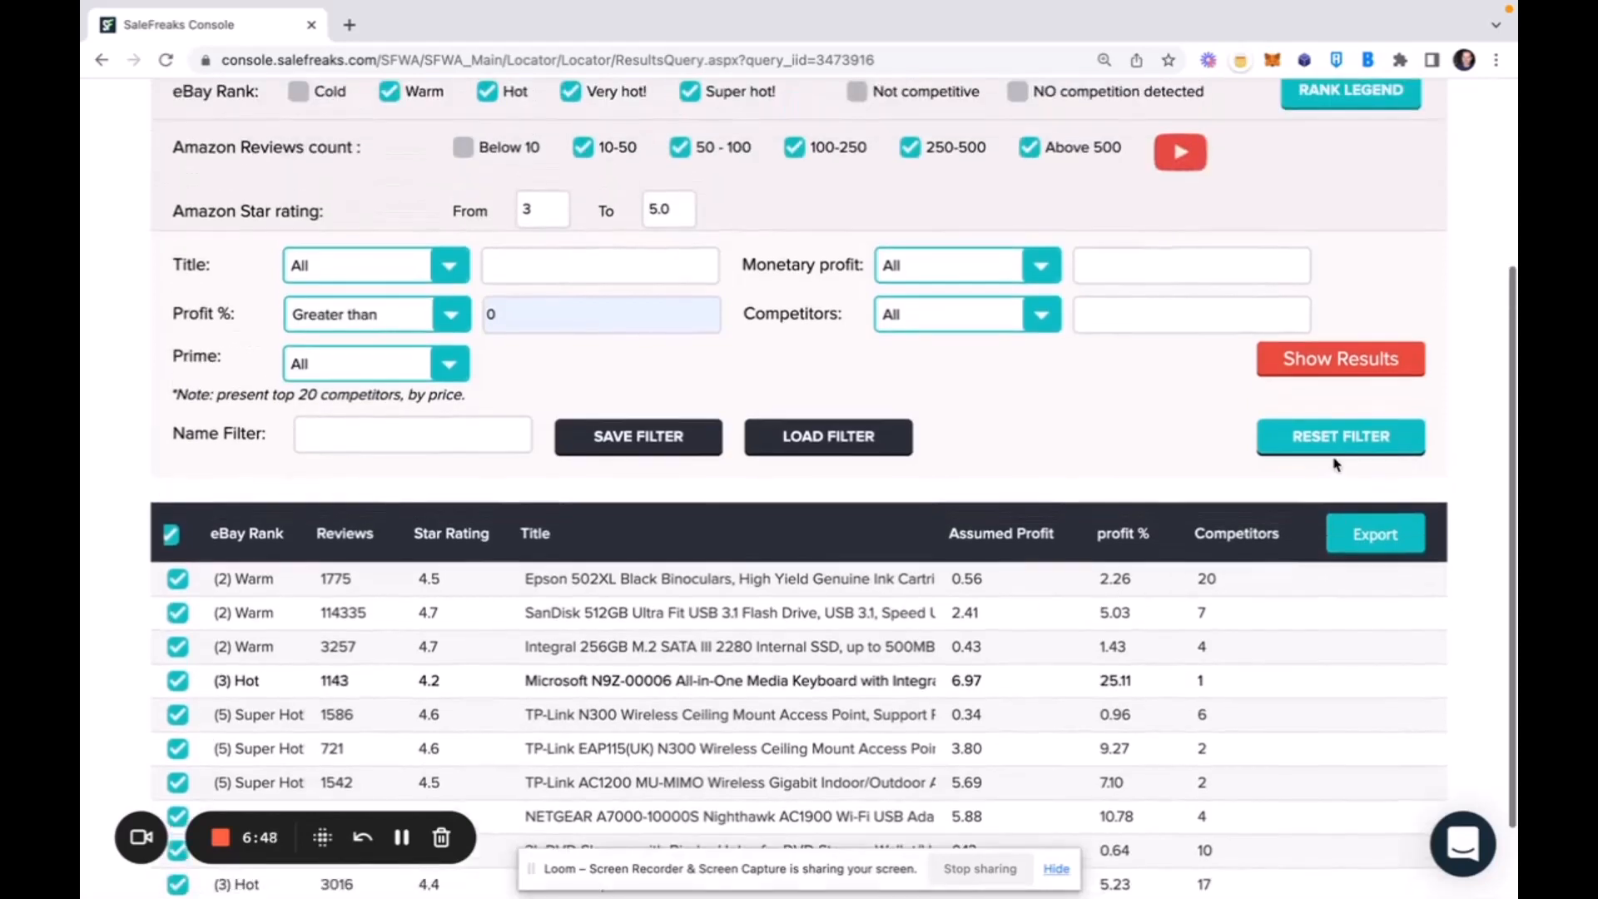
click(1367, 541)
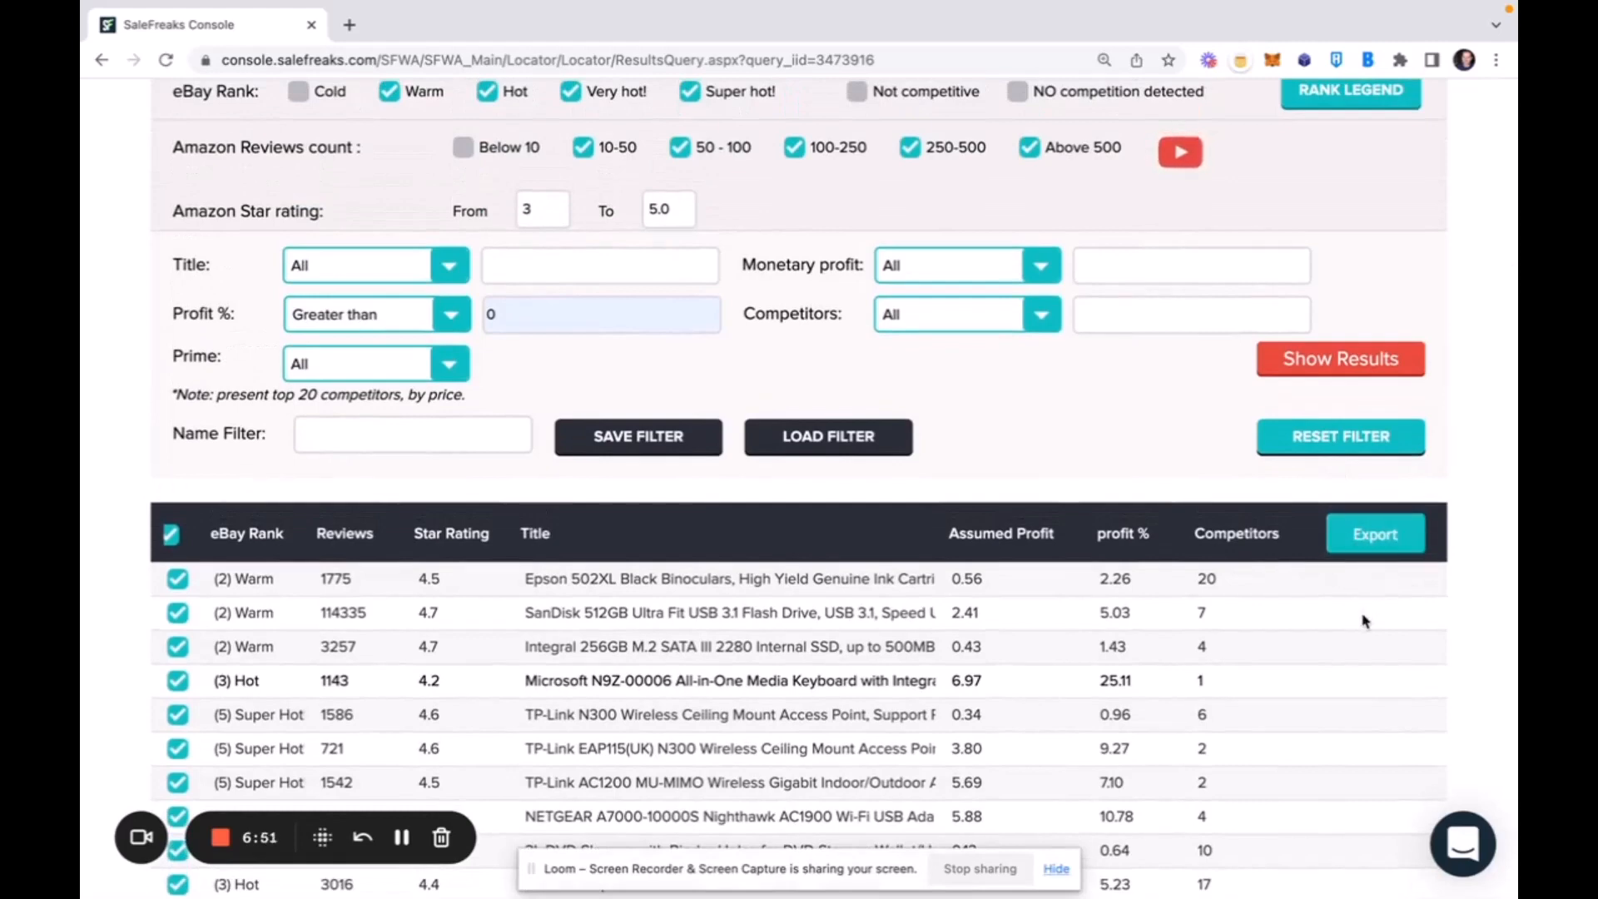
Examine the Epson 502XL cartridge's comparison details, including supplier price, eBay competitor price, search phrase and competitors' sold counts.
scroll(625, 684, down, 1)
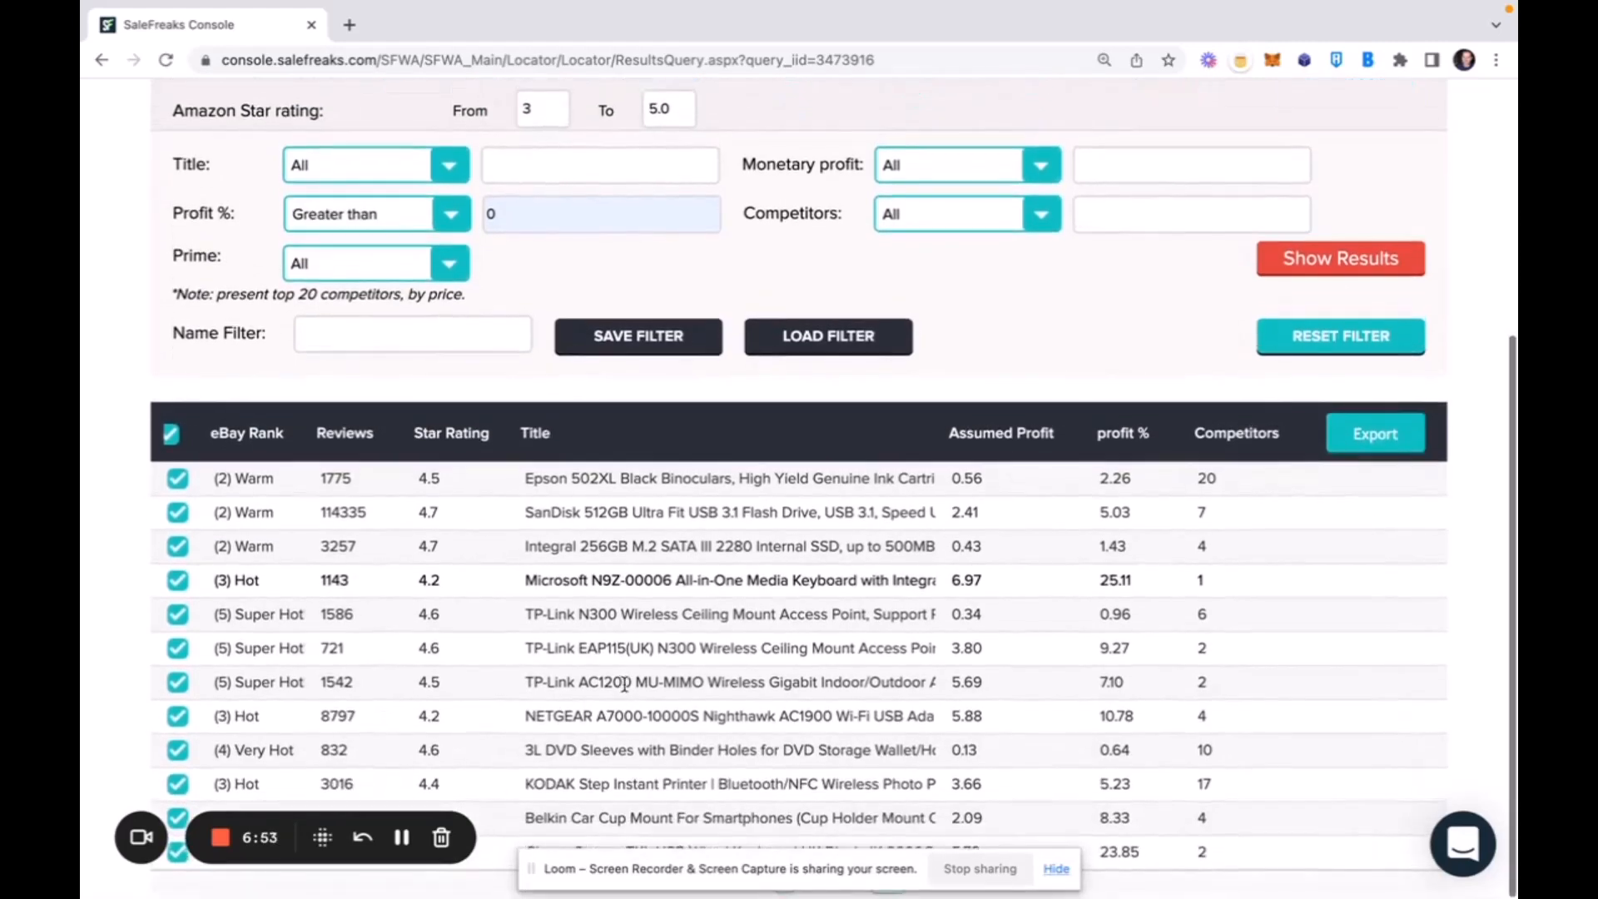
click(730, 482)
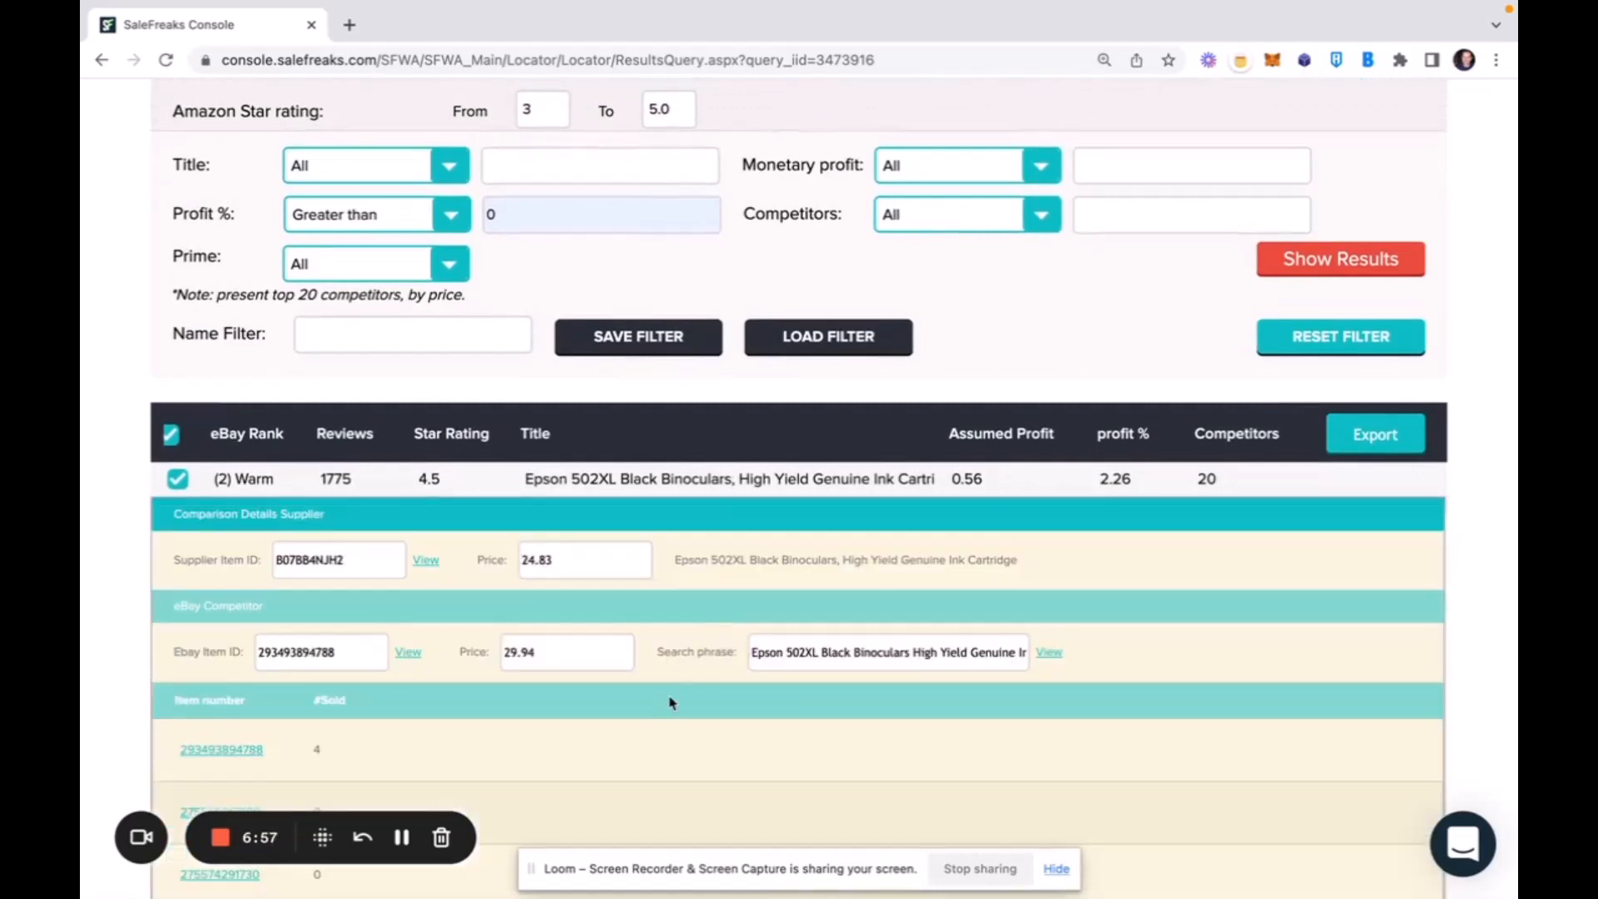
scroll(670, 705, down, 4)
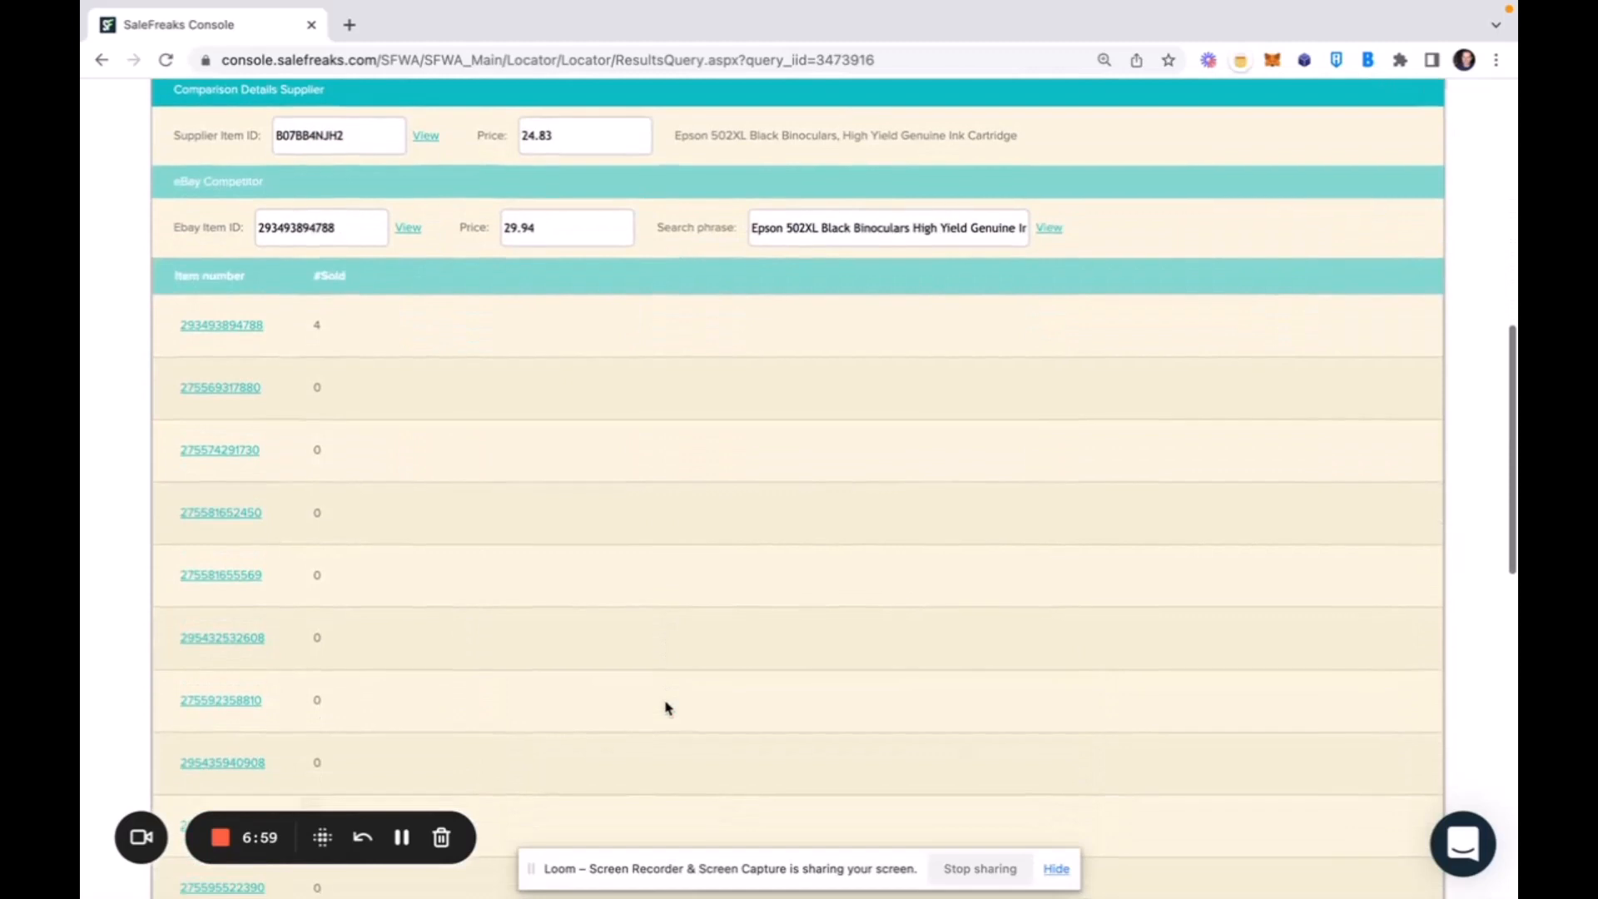
scroll(665, 707, down, 3)
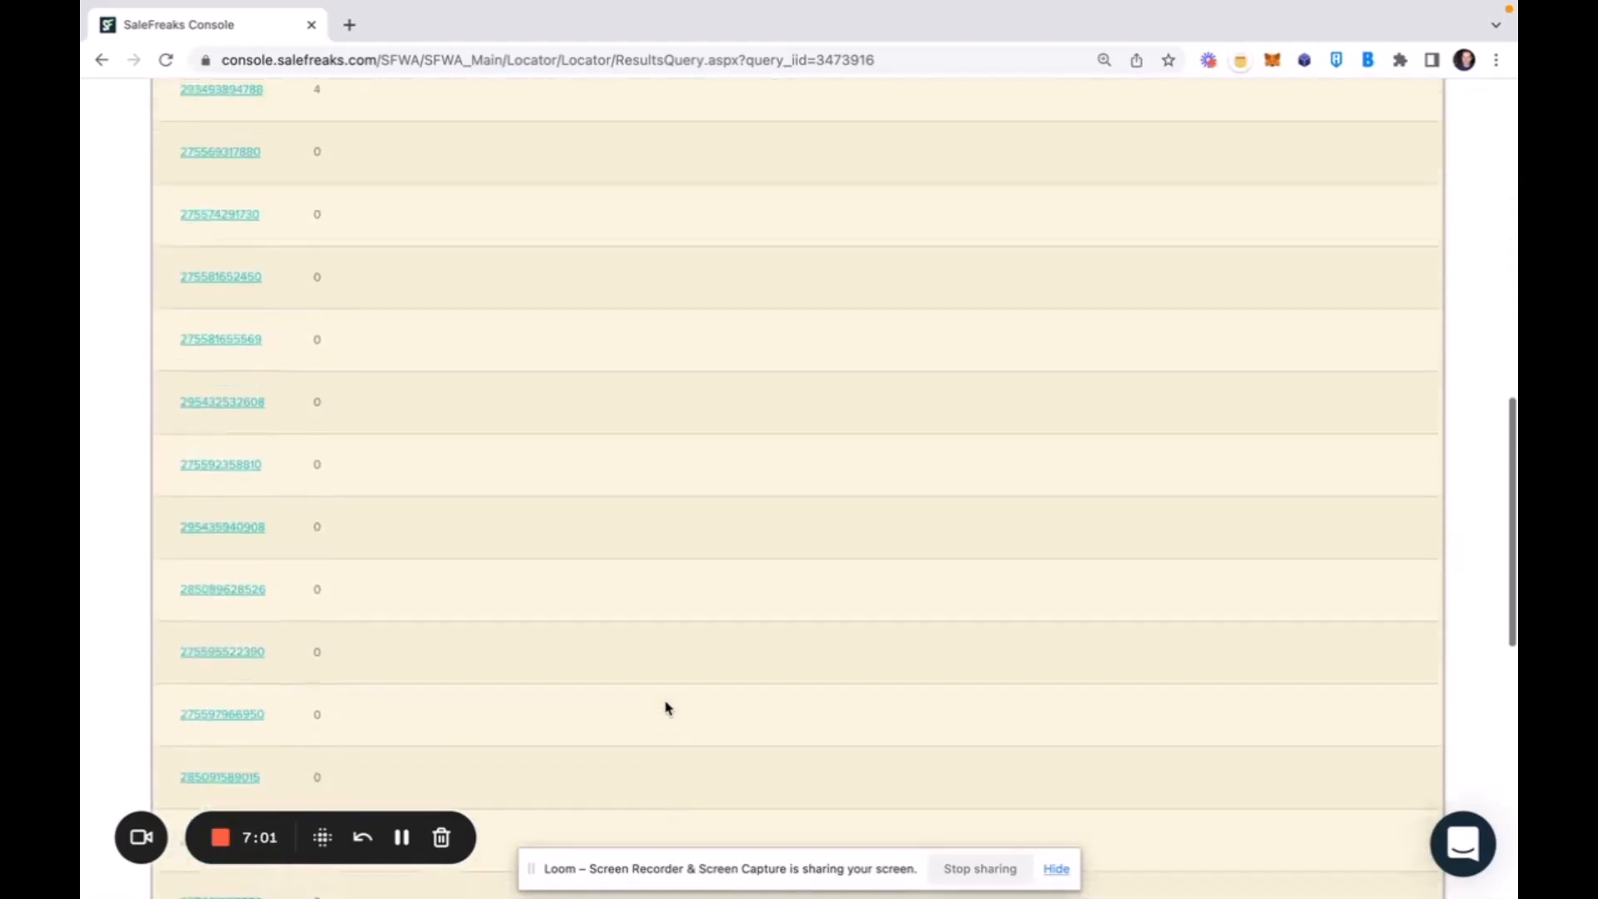
scroll(666, 707, up, 6)
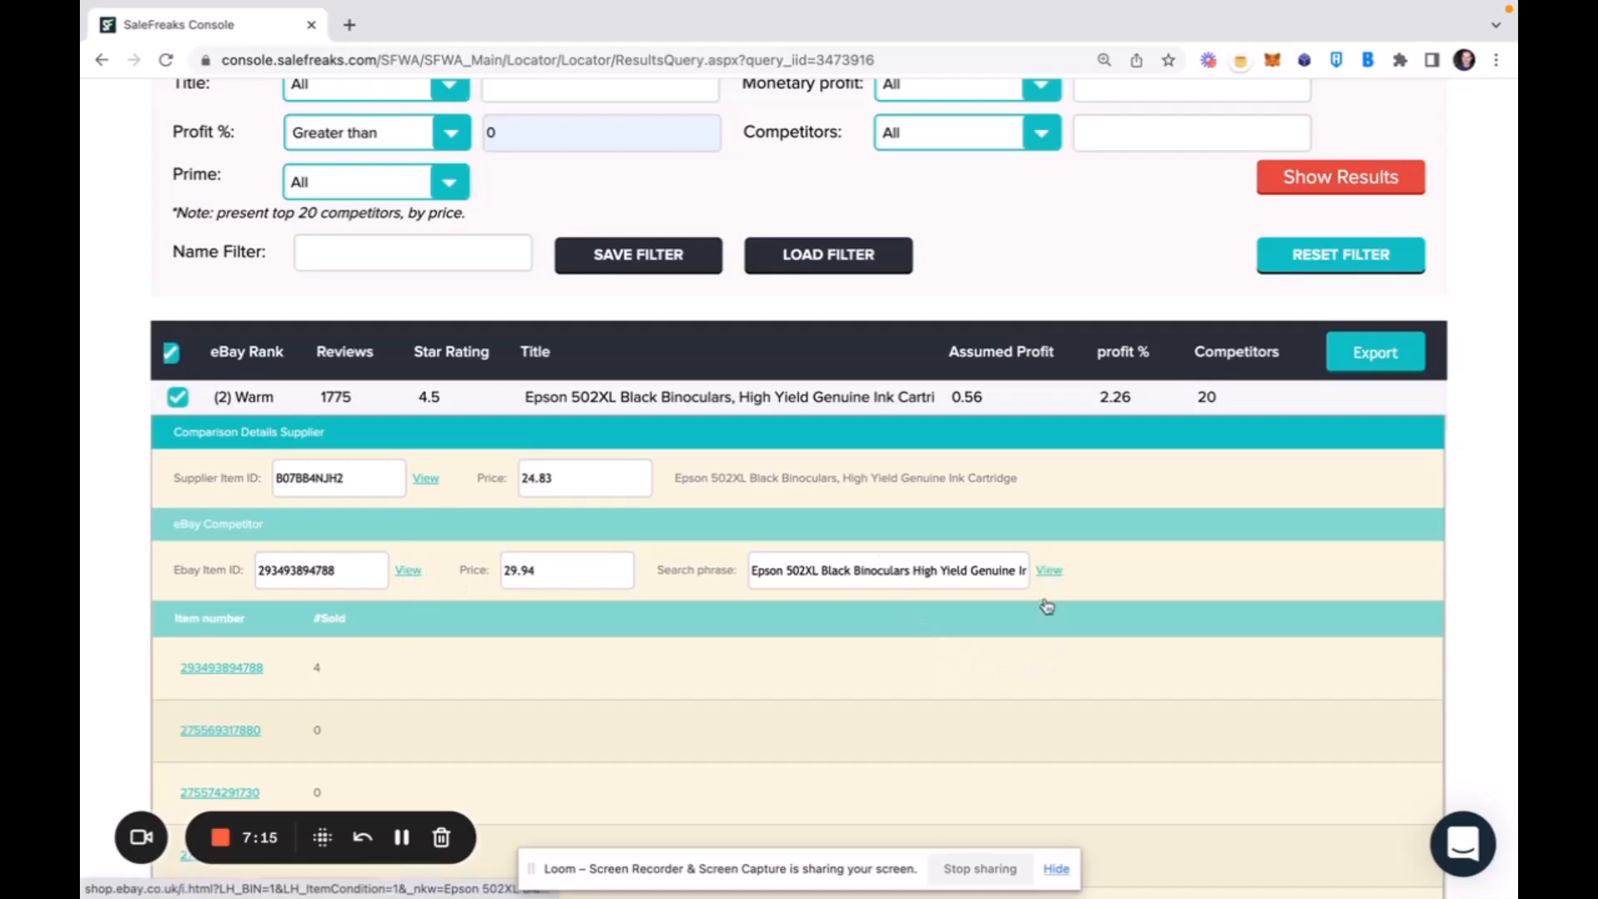
scroll(911, 701, down, 8)
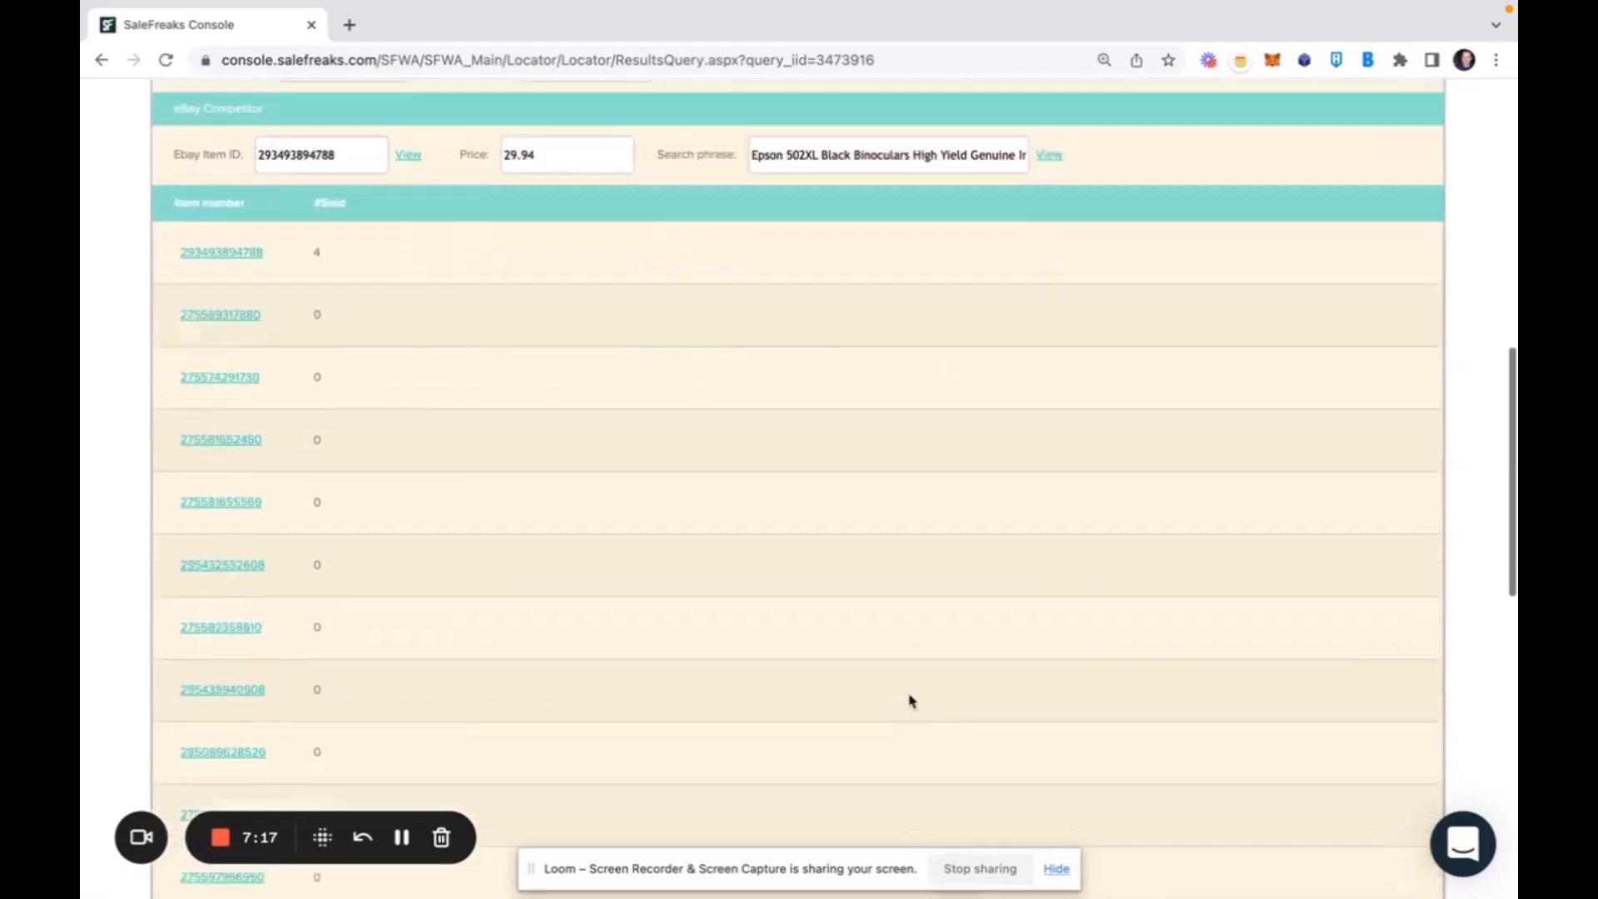
scroll(911, 701, up, 10)
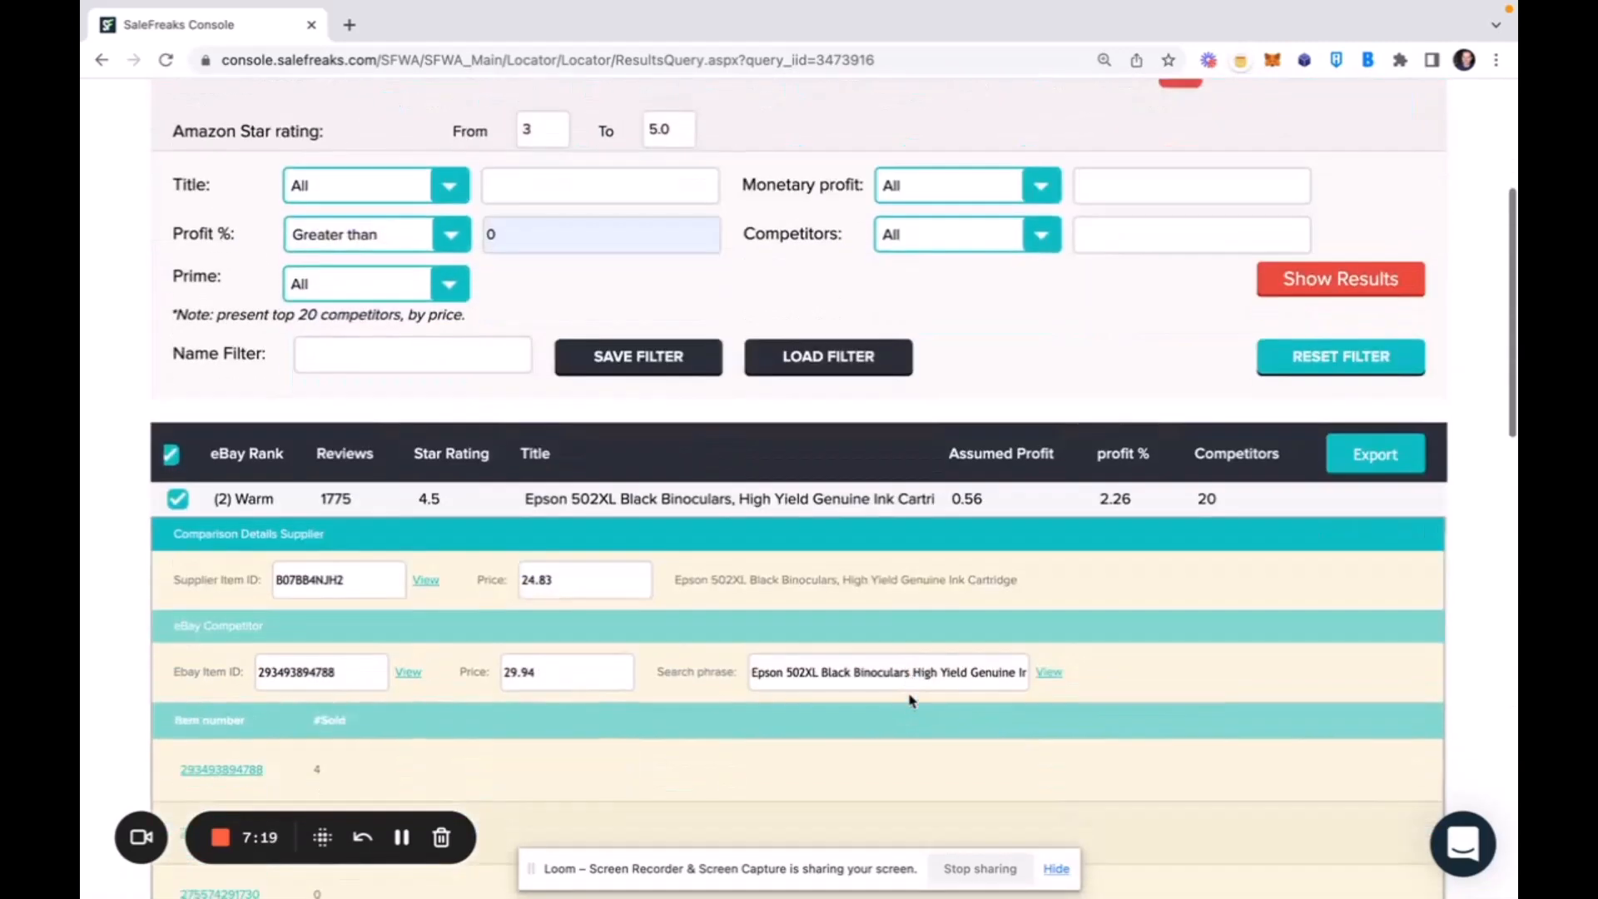
scroll(909, 703, down, 1)
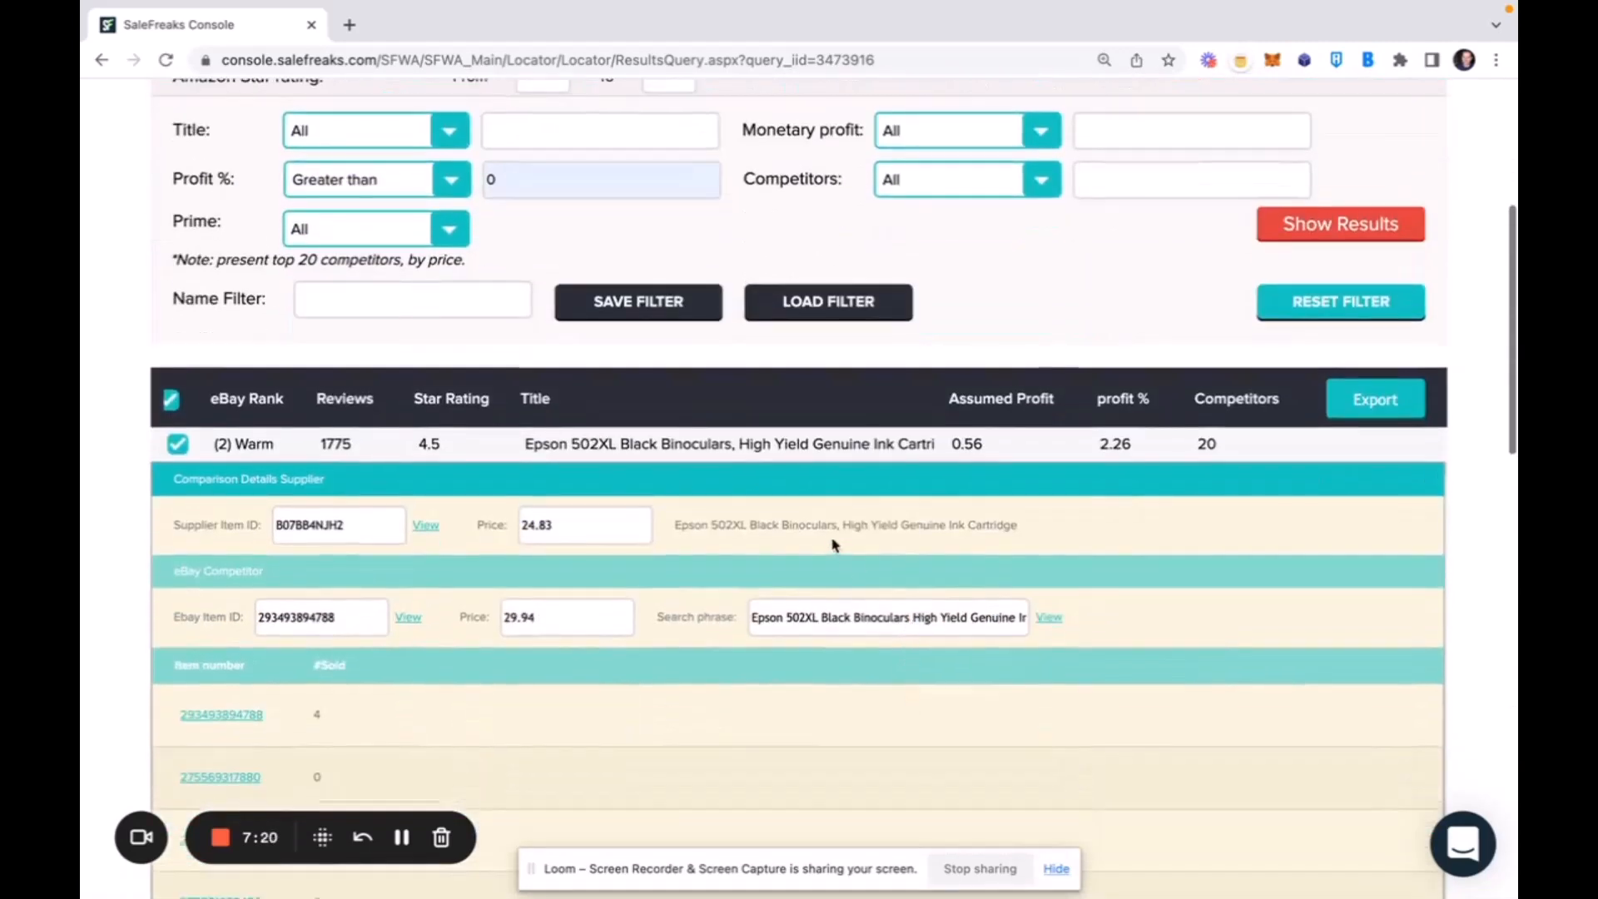
click(784, 441)
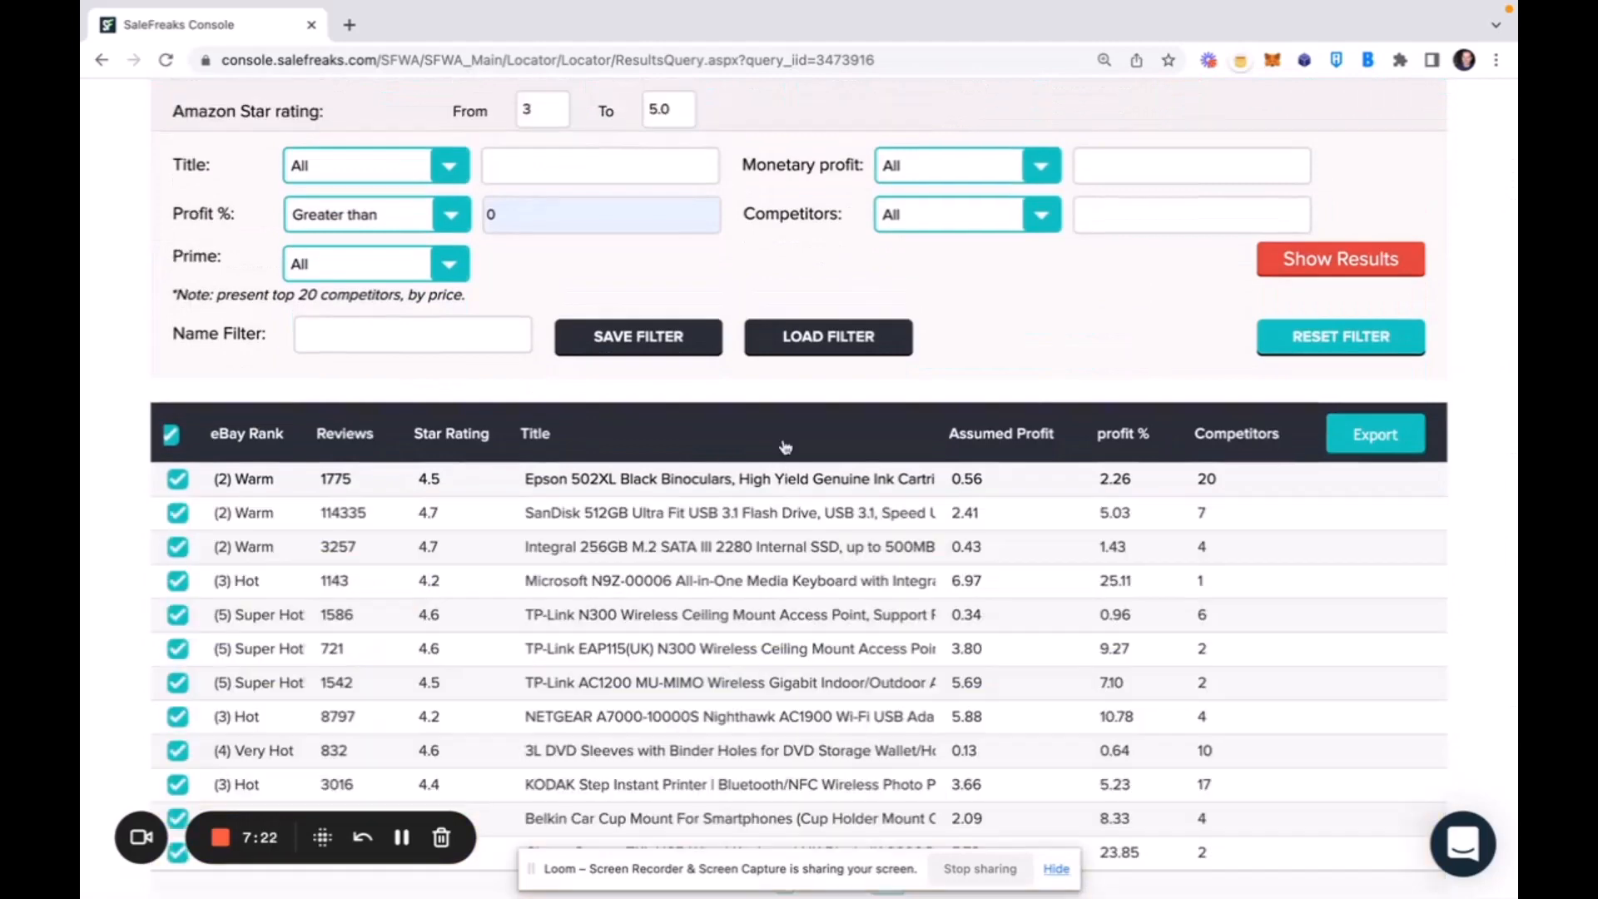
Export the selected products and open the resulting ready file in the listing generator.
click(1369, 440)
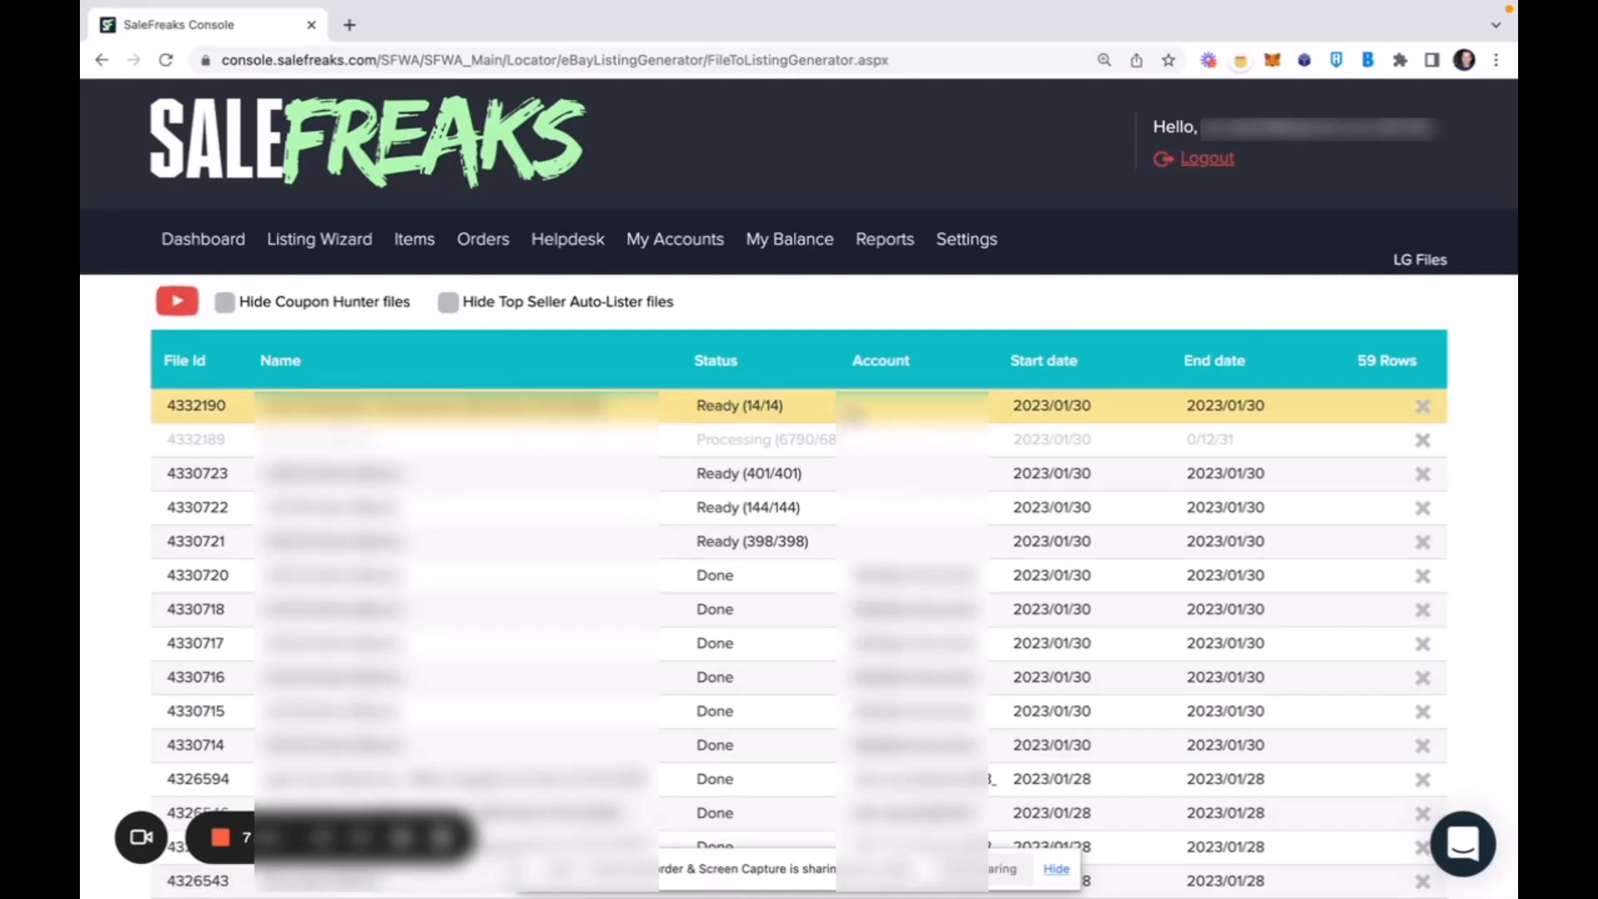
click(853, 413)
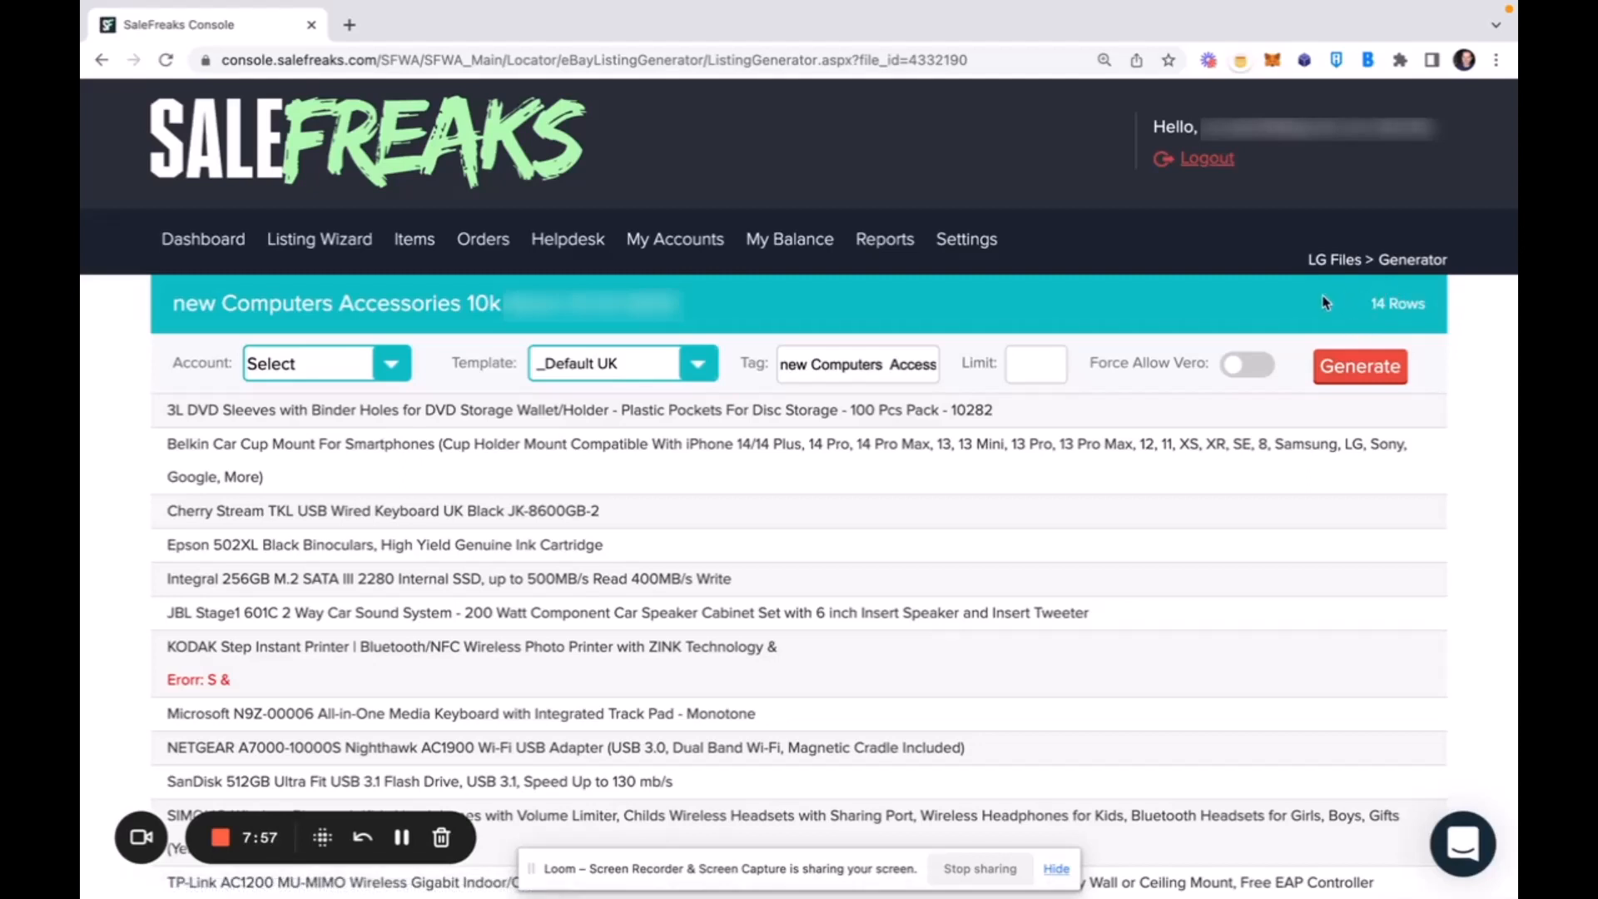
Check which accounts are available and what tag is assigned to the new Computers Accessories file.
click(394, 368)
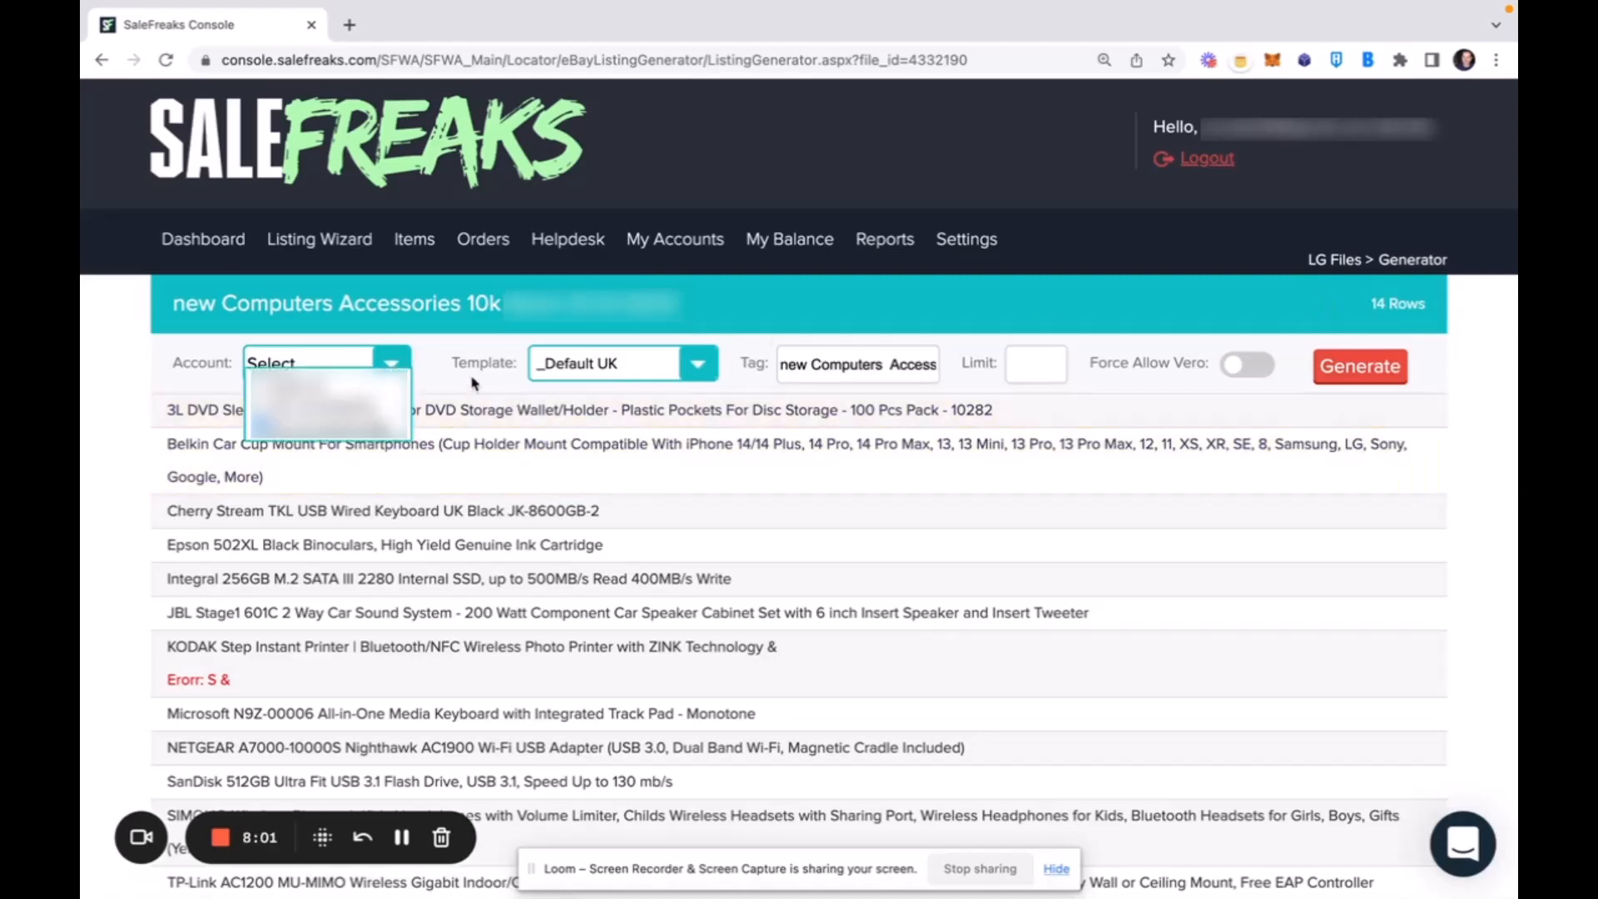
click(437, 352)
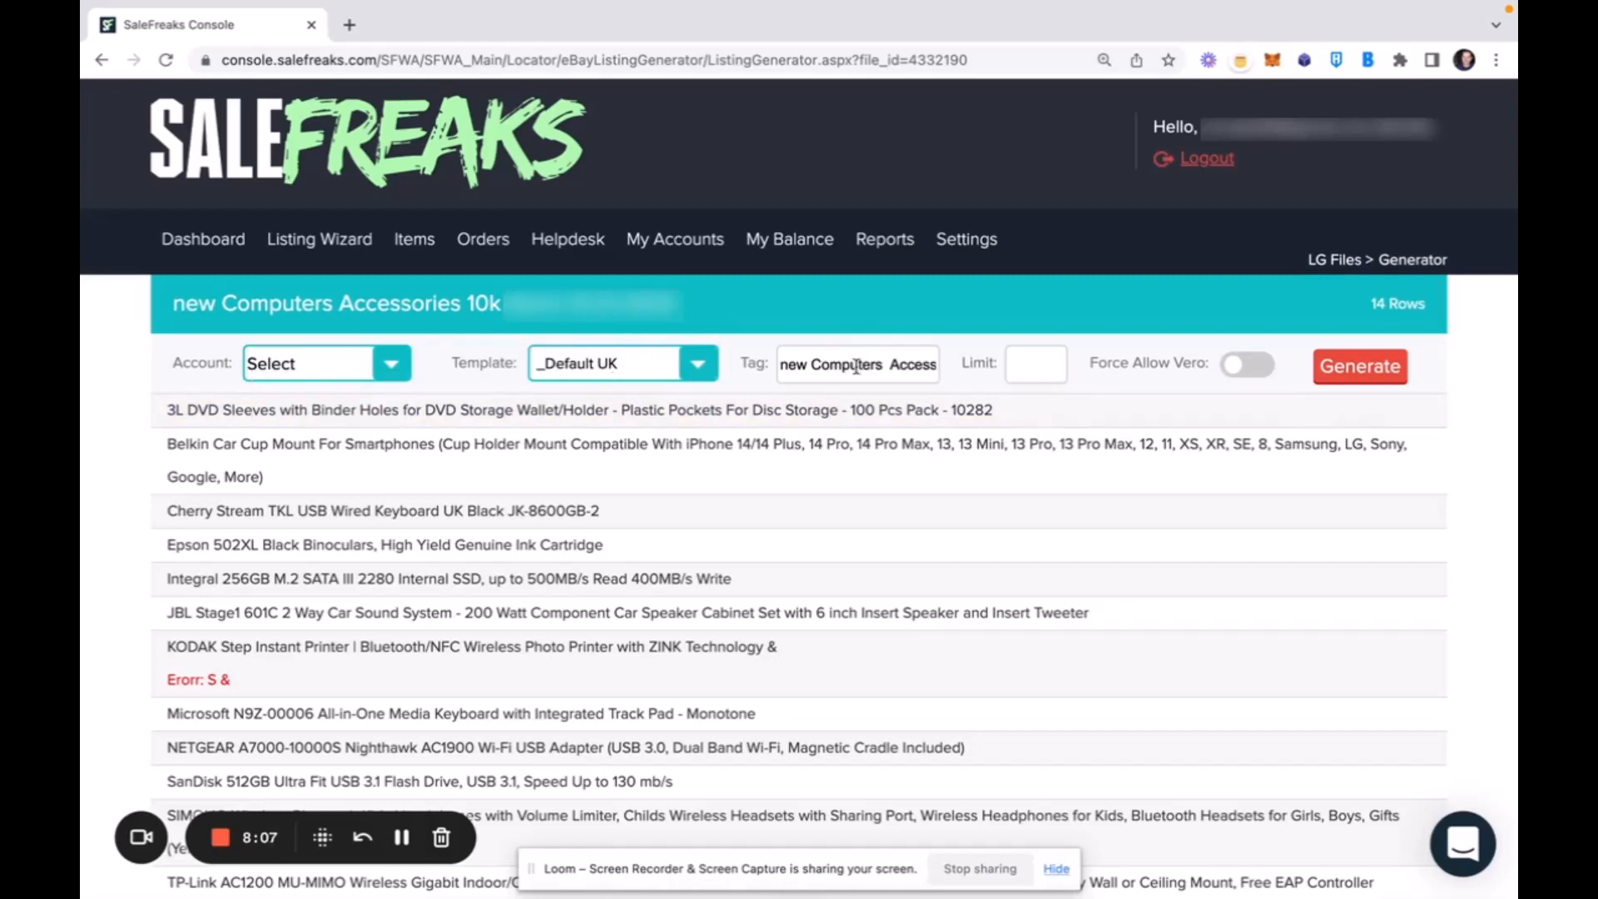
click(783, 363)
mouse_move(782, 364)
mouse_down()
mouse_move(975, 356)
mouse_move(762, 369)
mouse_up()
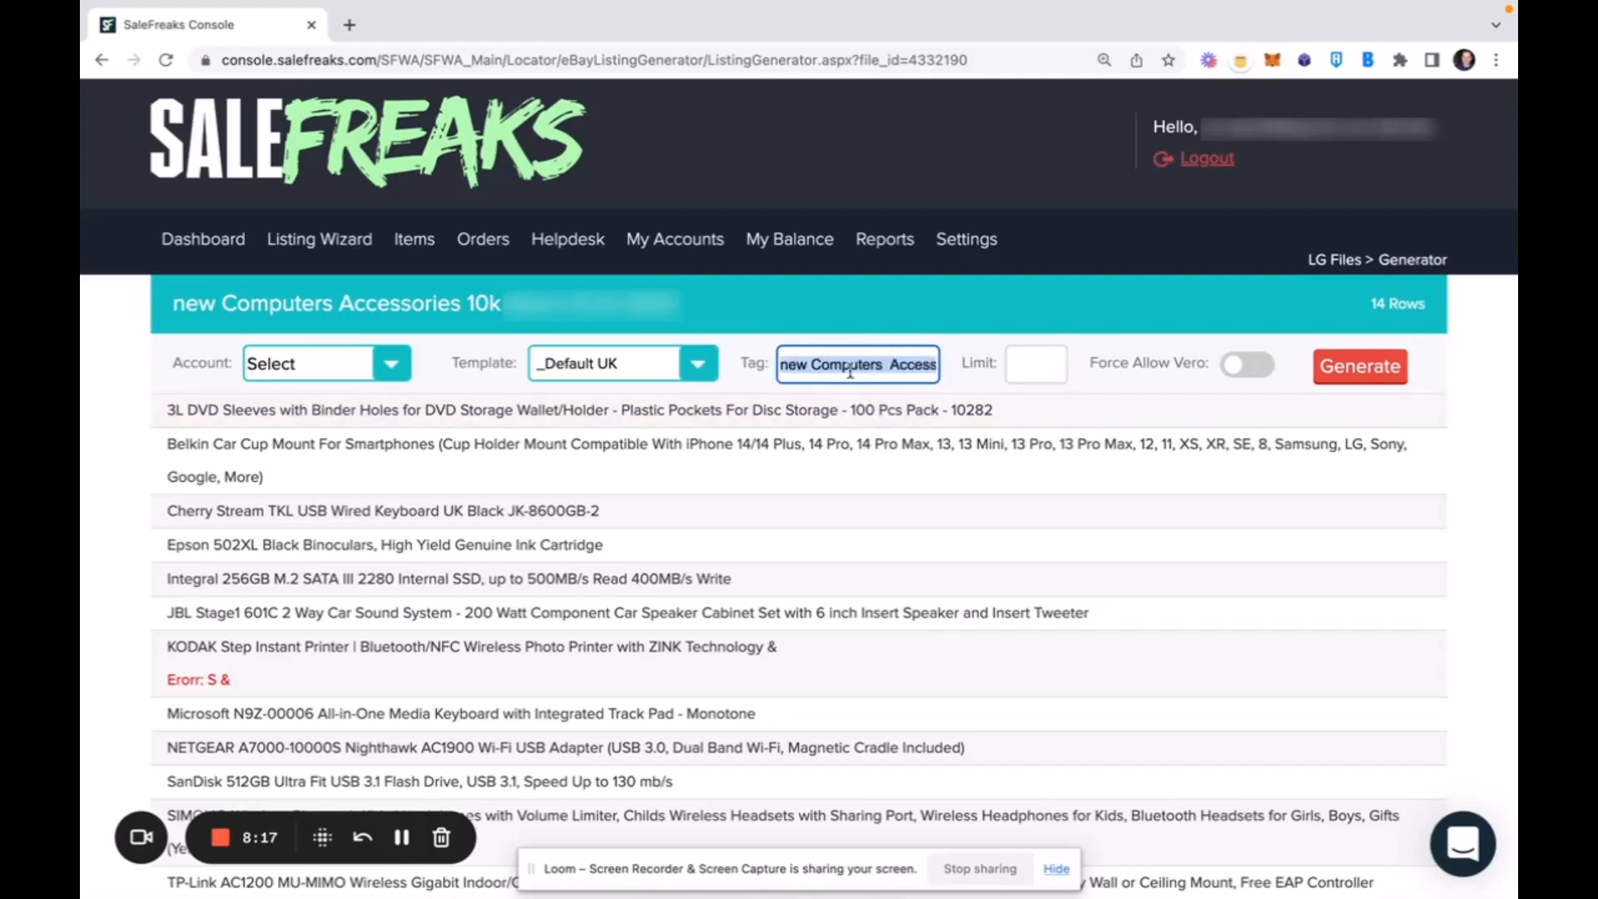
Set the listing limit to 5 and generate the listings from the Computers Accessories file.
click(1026, 363)
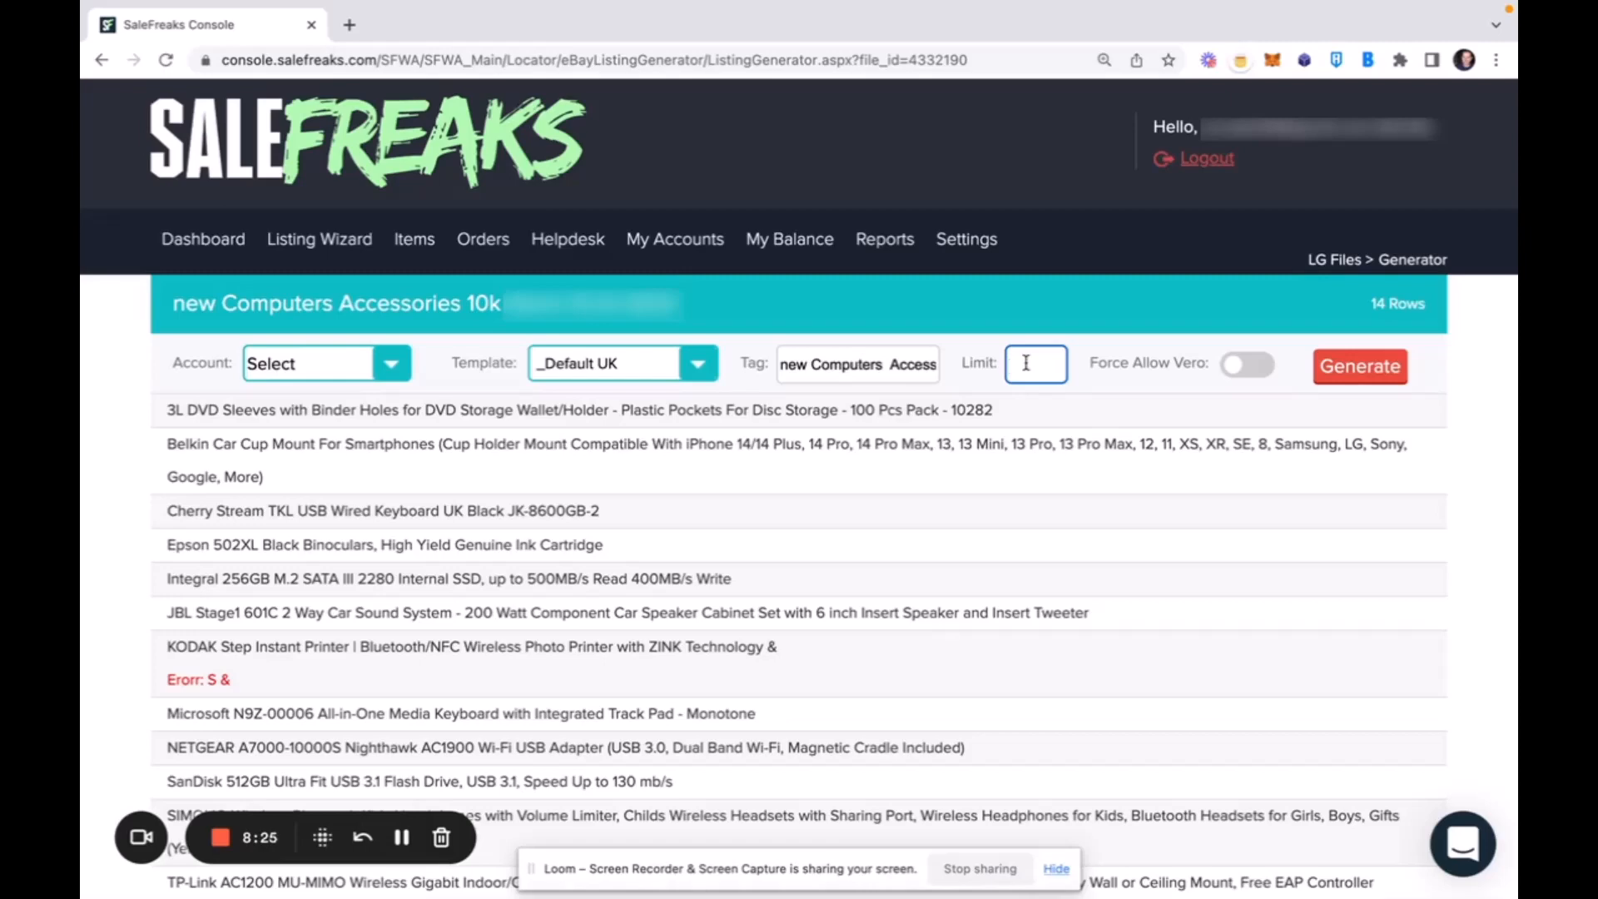
key(F4)
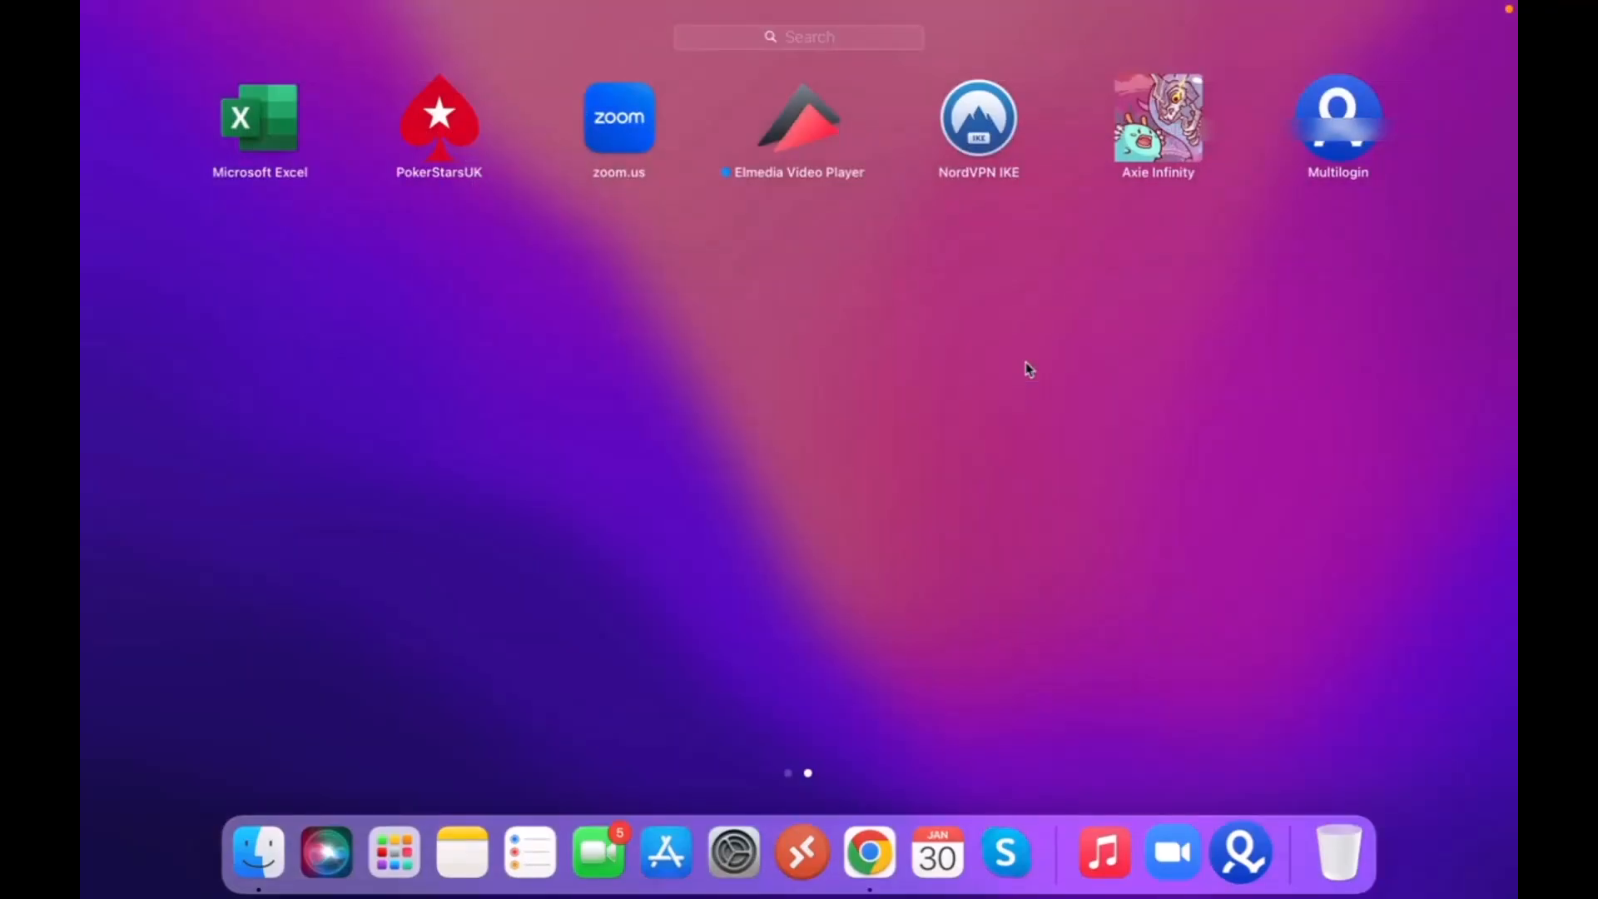
click(870, 850)
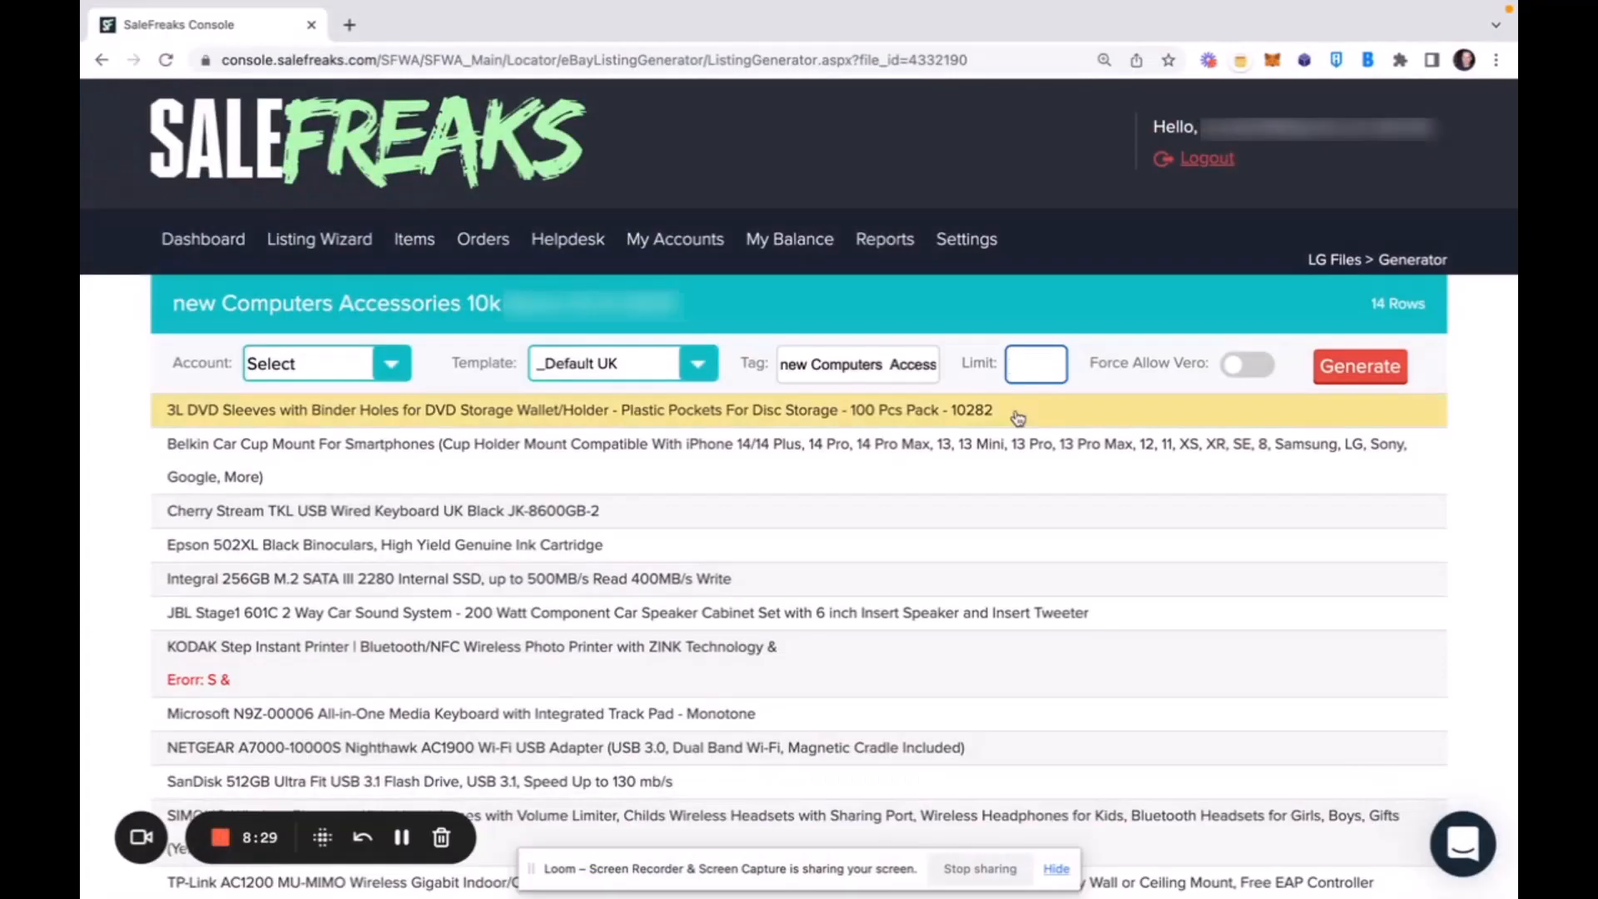
text(5)
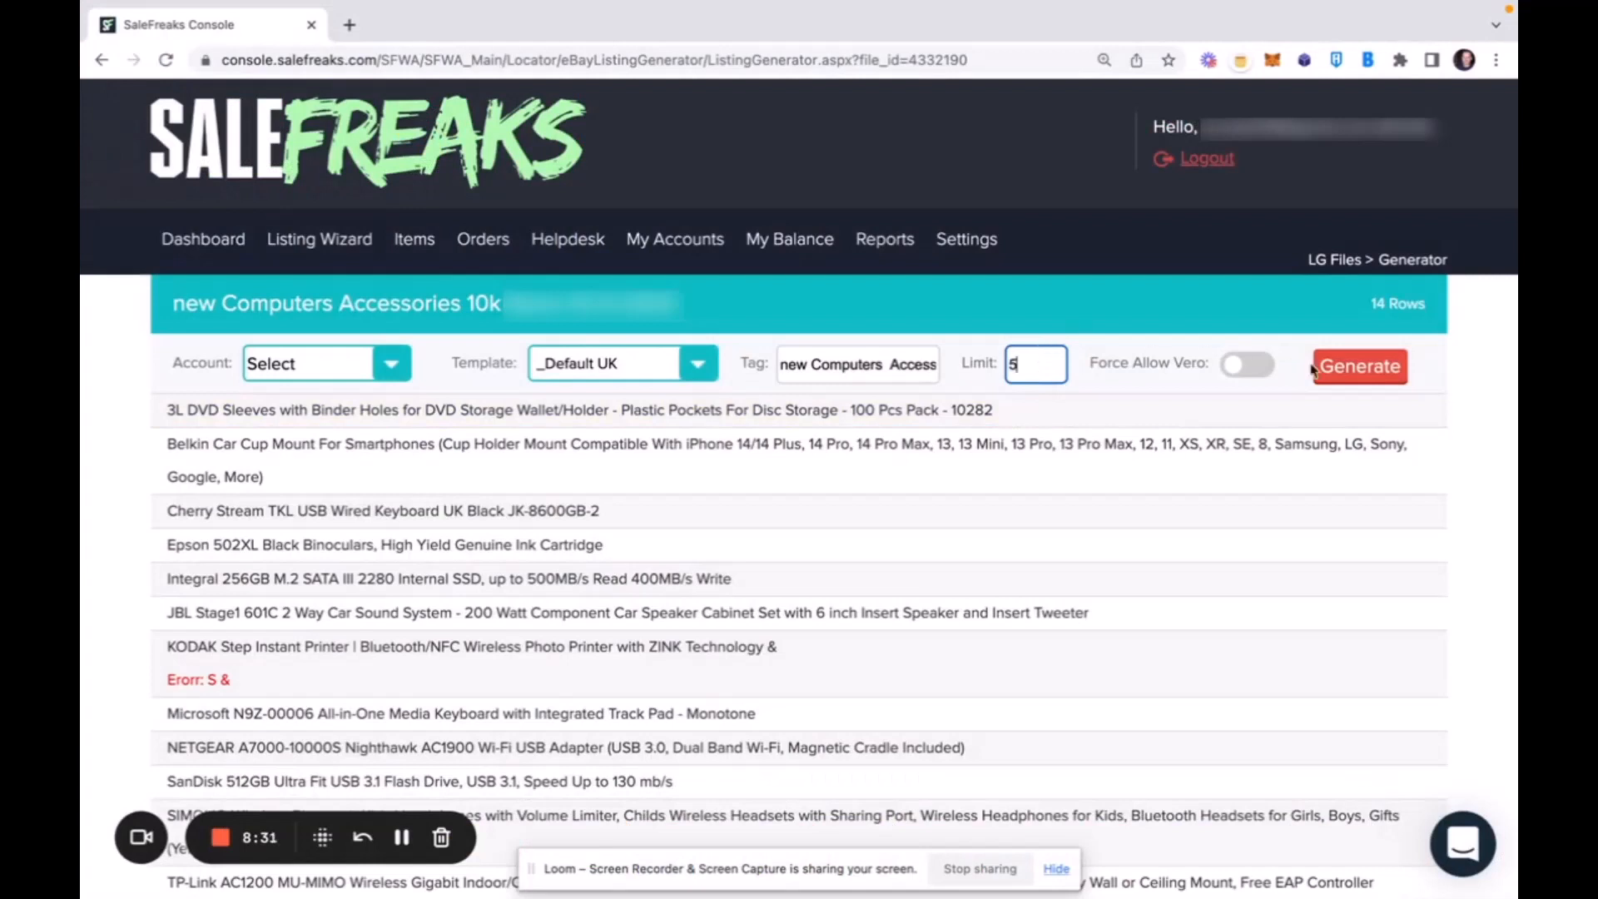
click(1354, 377)
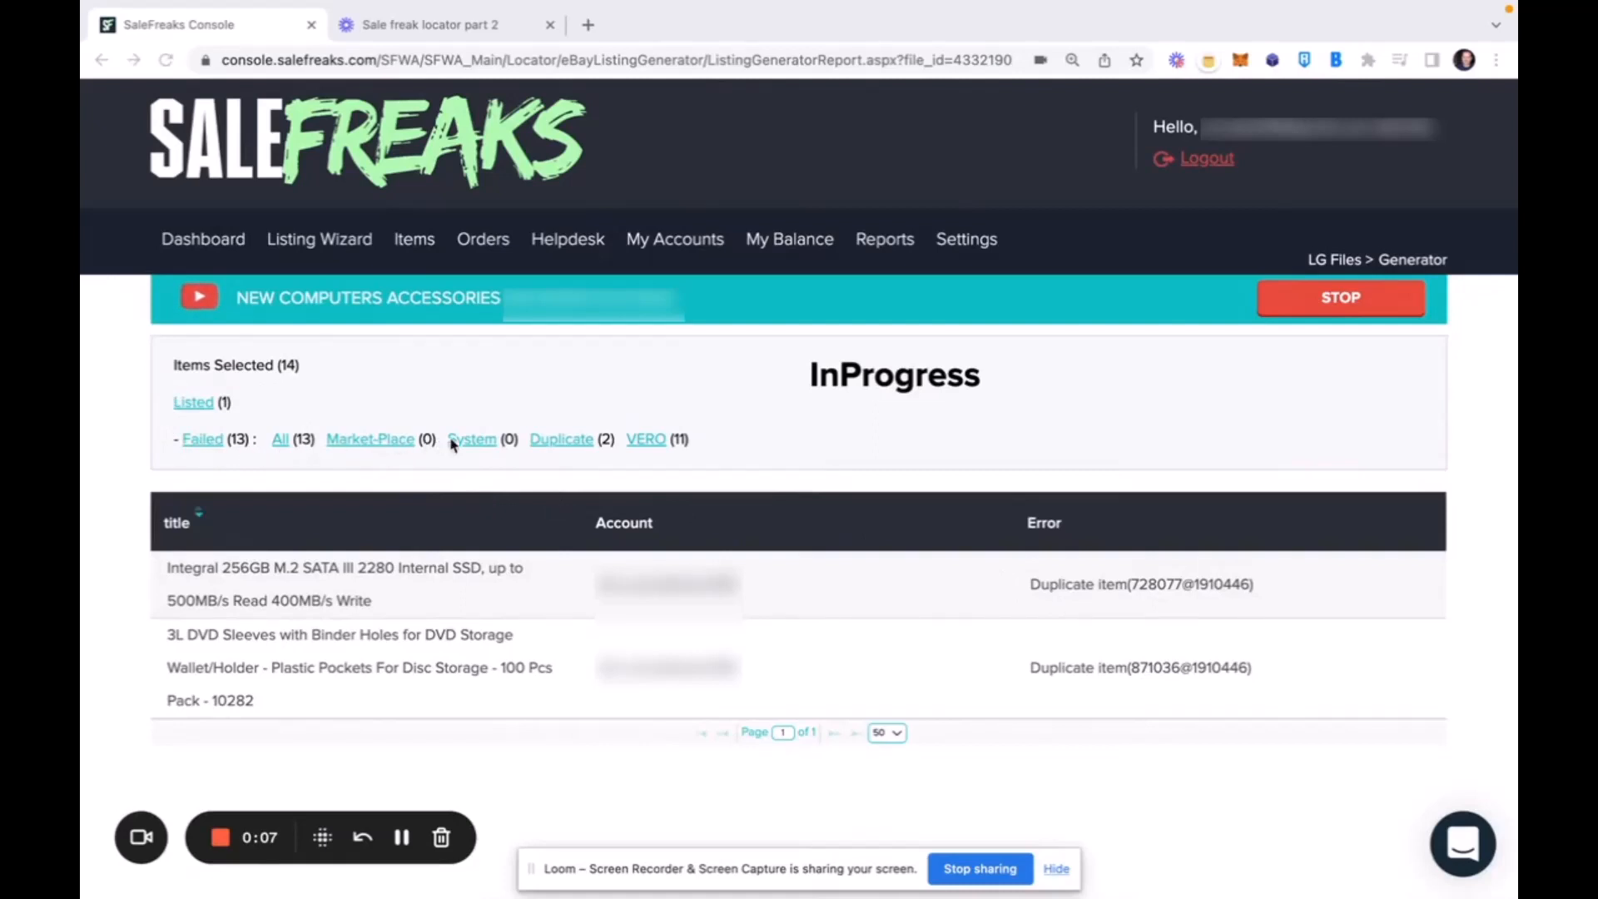
Examine the items that failed for VERO and the keyword that caused each failure.
click(644, 441)
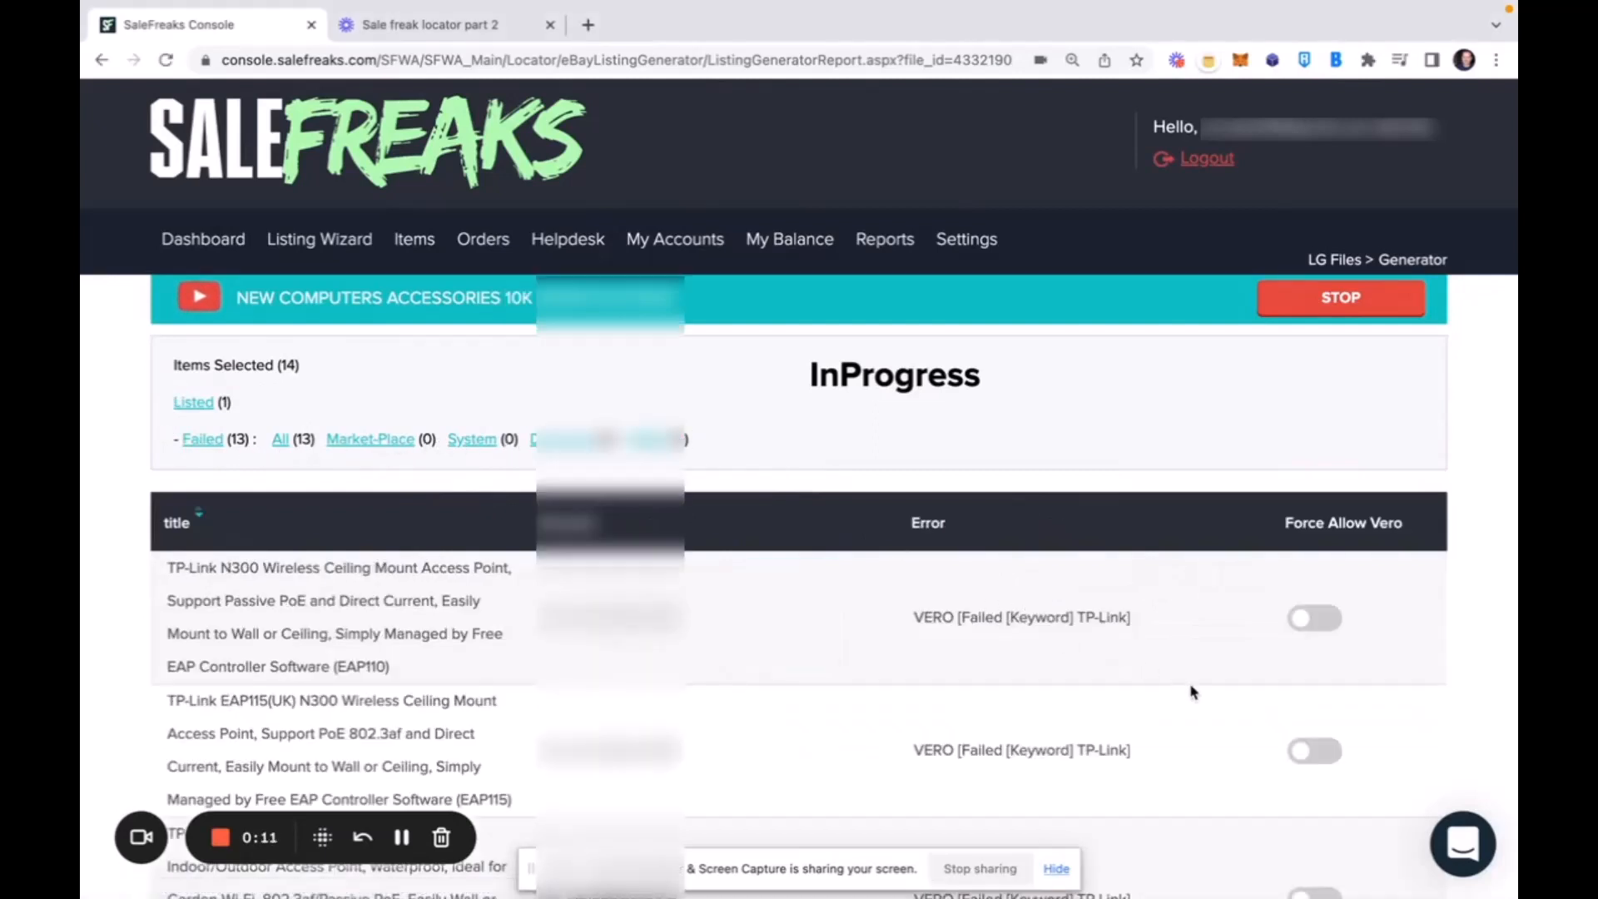
scroll(1191, 689, down, 3)
scroll(1192, 690, down, 1)
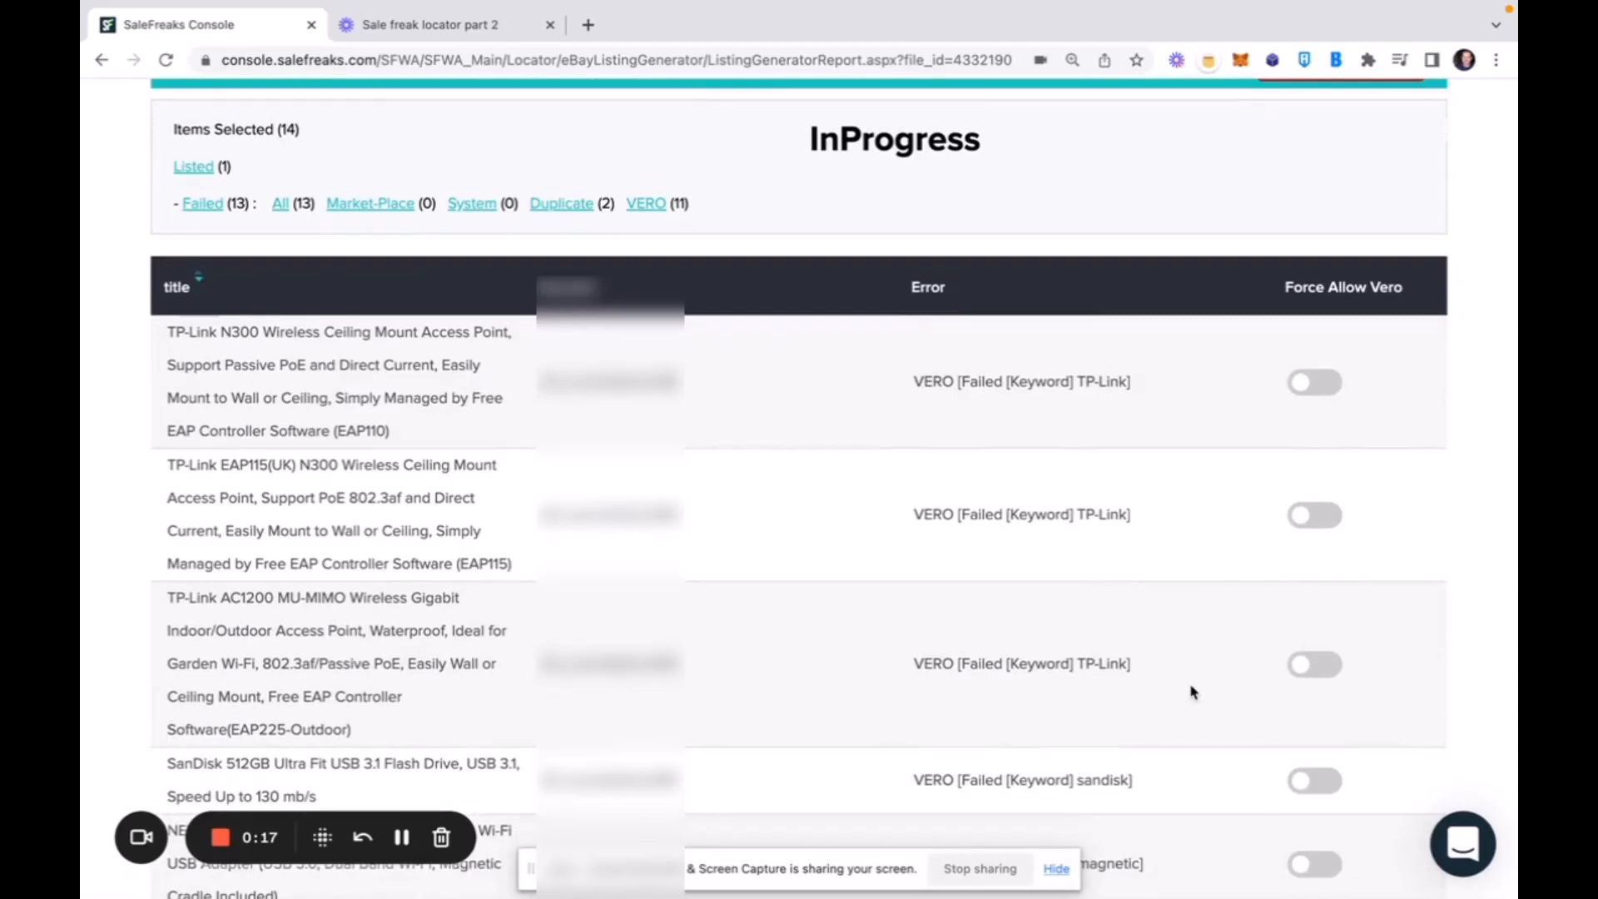
scroll(1245, 702, down, 5)
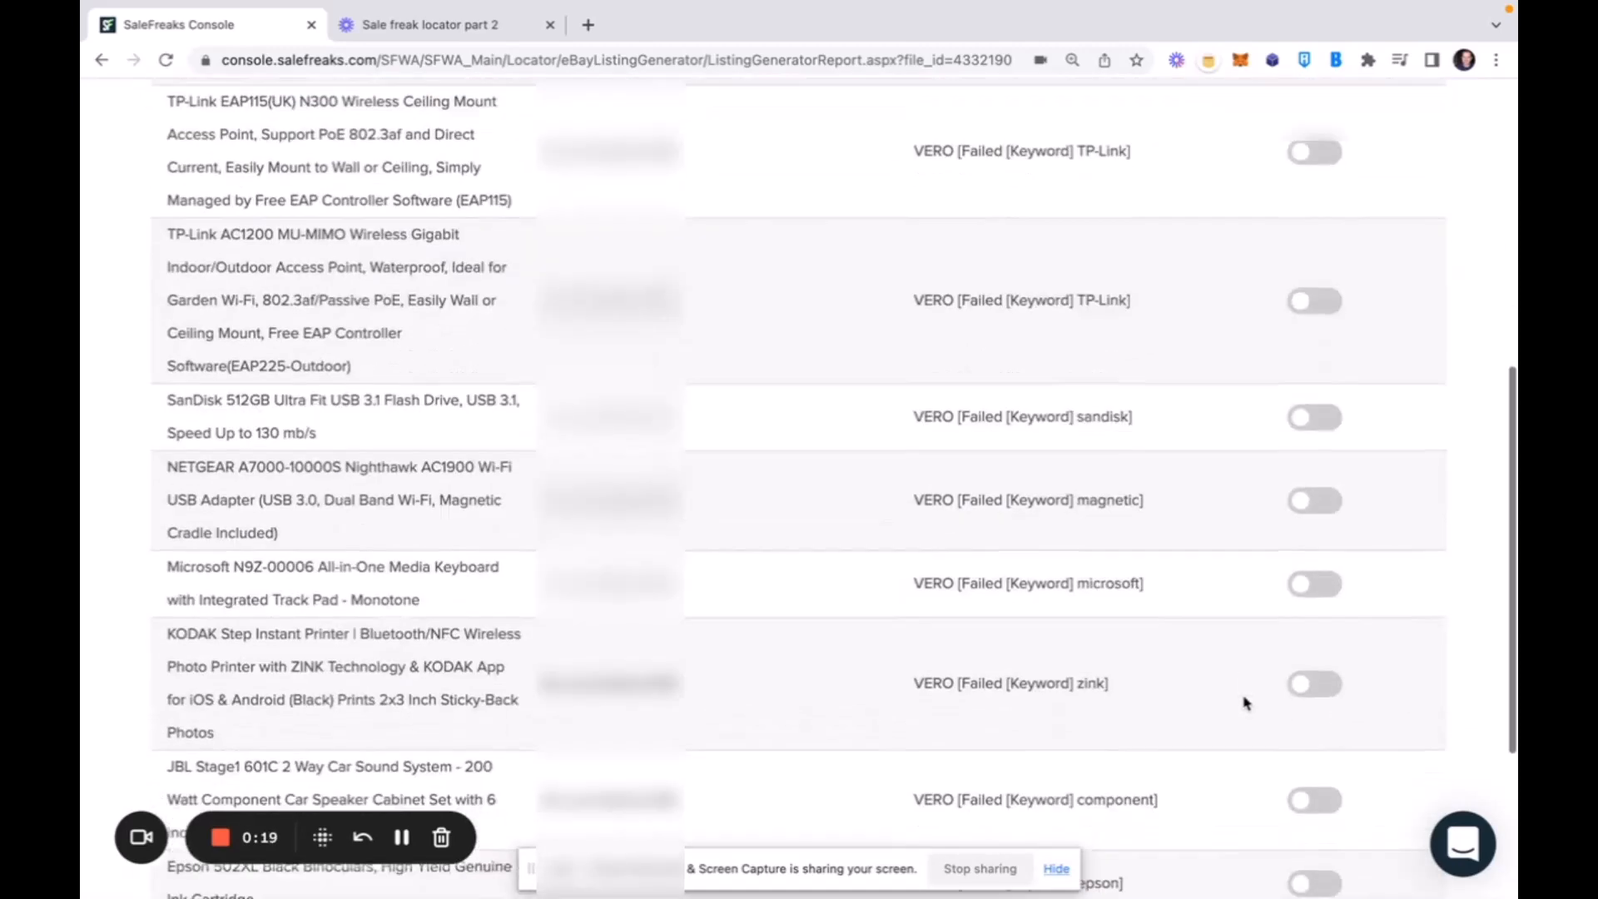
scroll(1245, 702, down, 4)
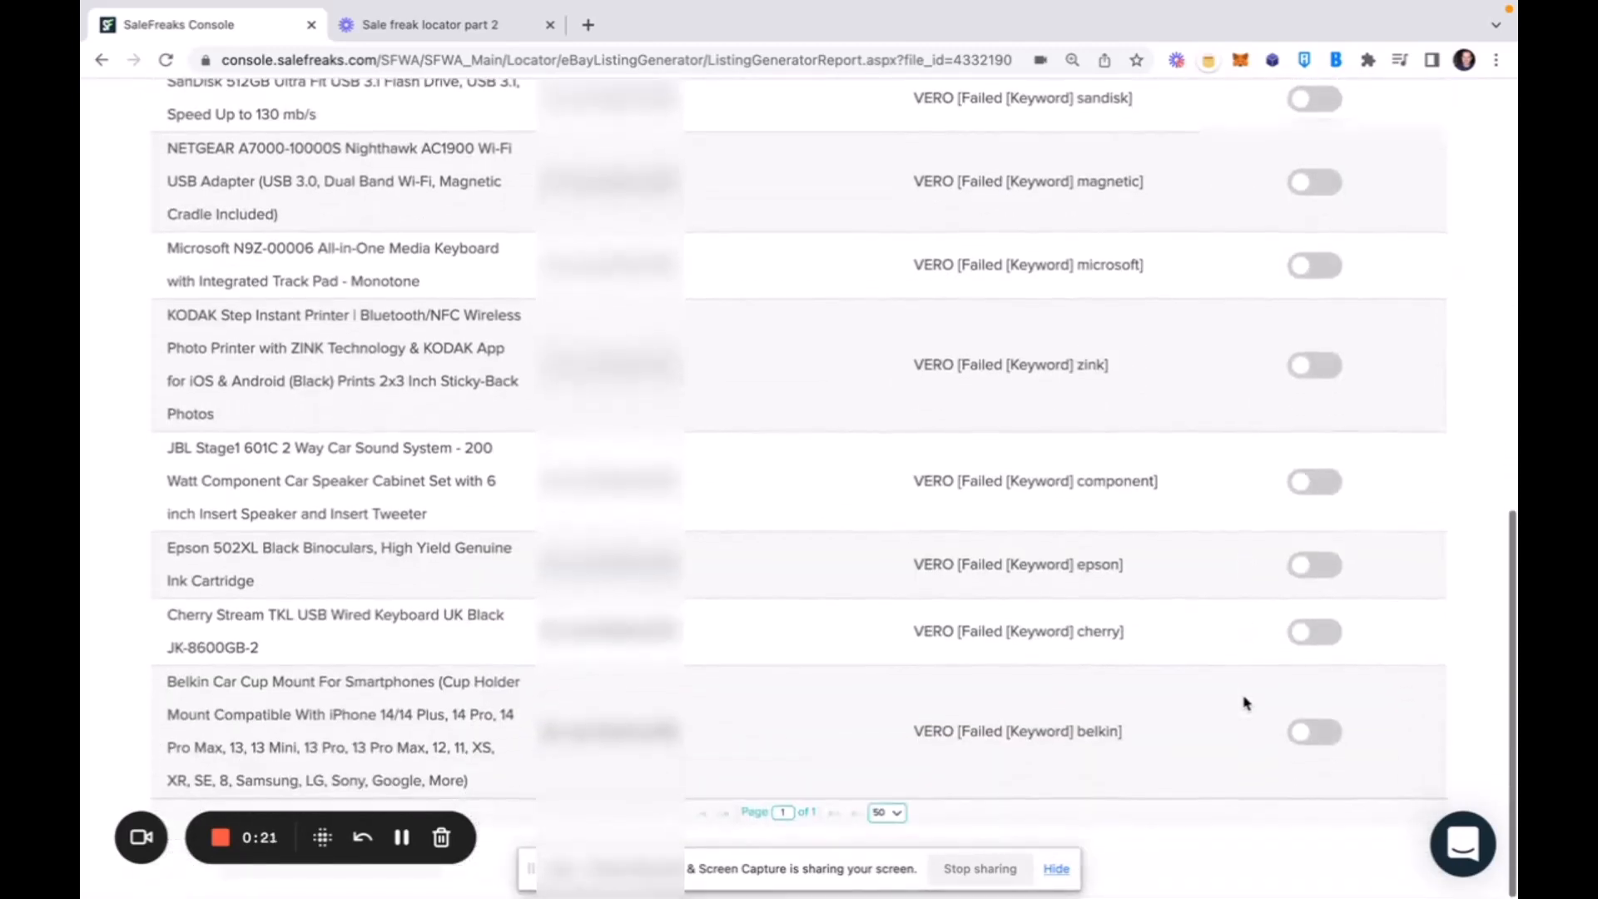
scroll(1245, 702, up, 4)
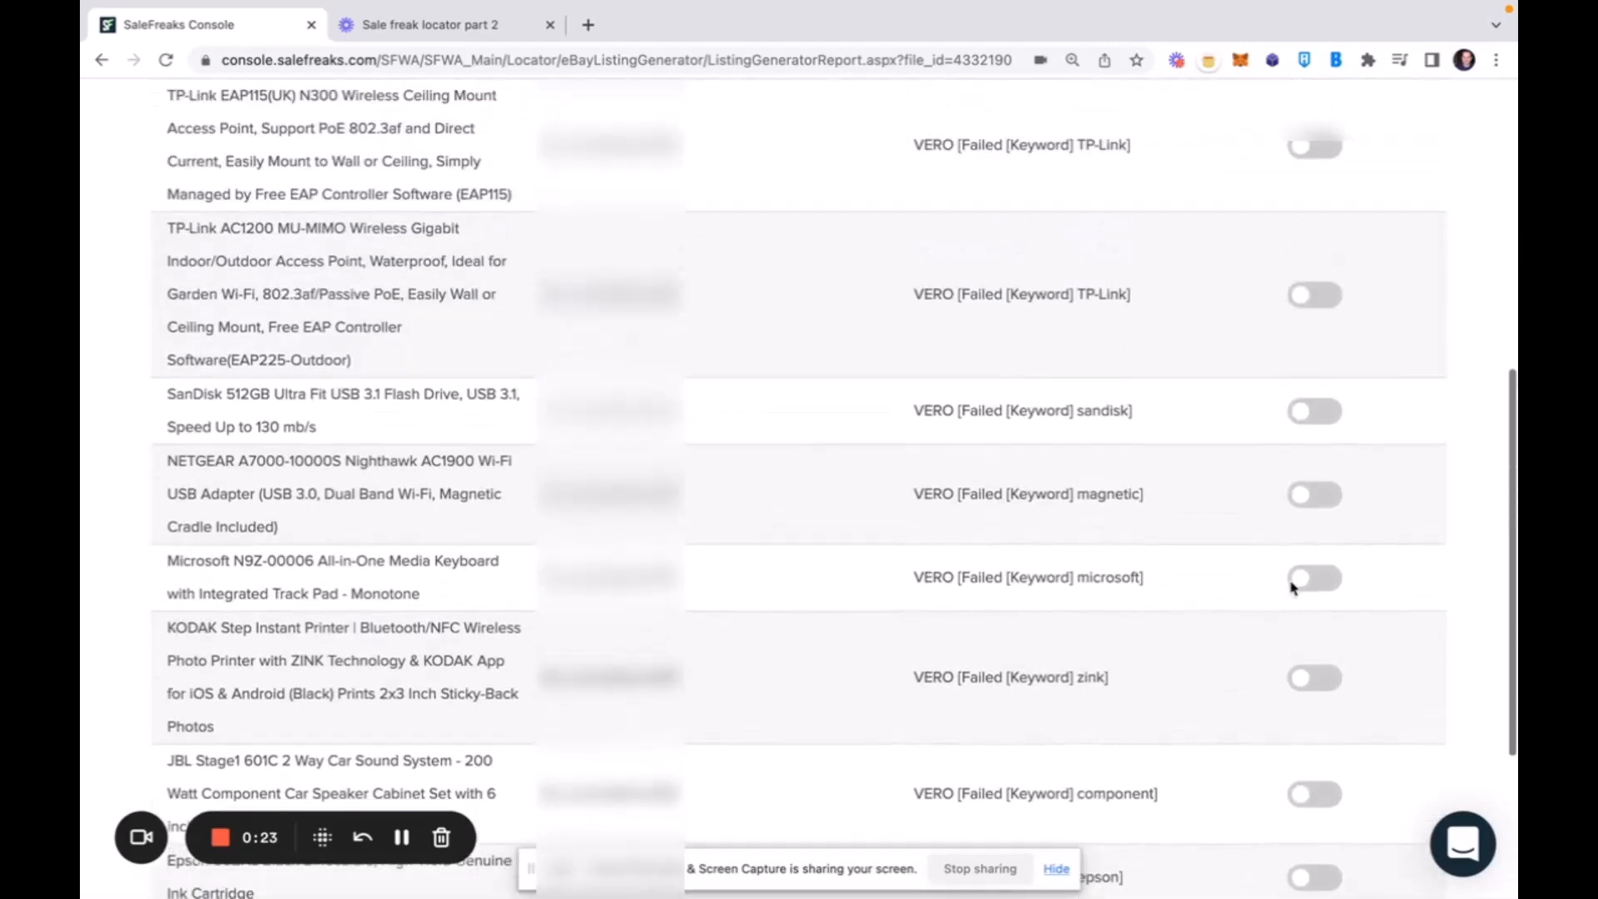
Try Force Allow Vero on the NETGEAR Nighthawk adapter and SanDisk flash drive, and switch it back off for both.
click(1319, 497)
click(1315, 414)
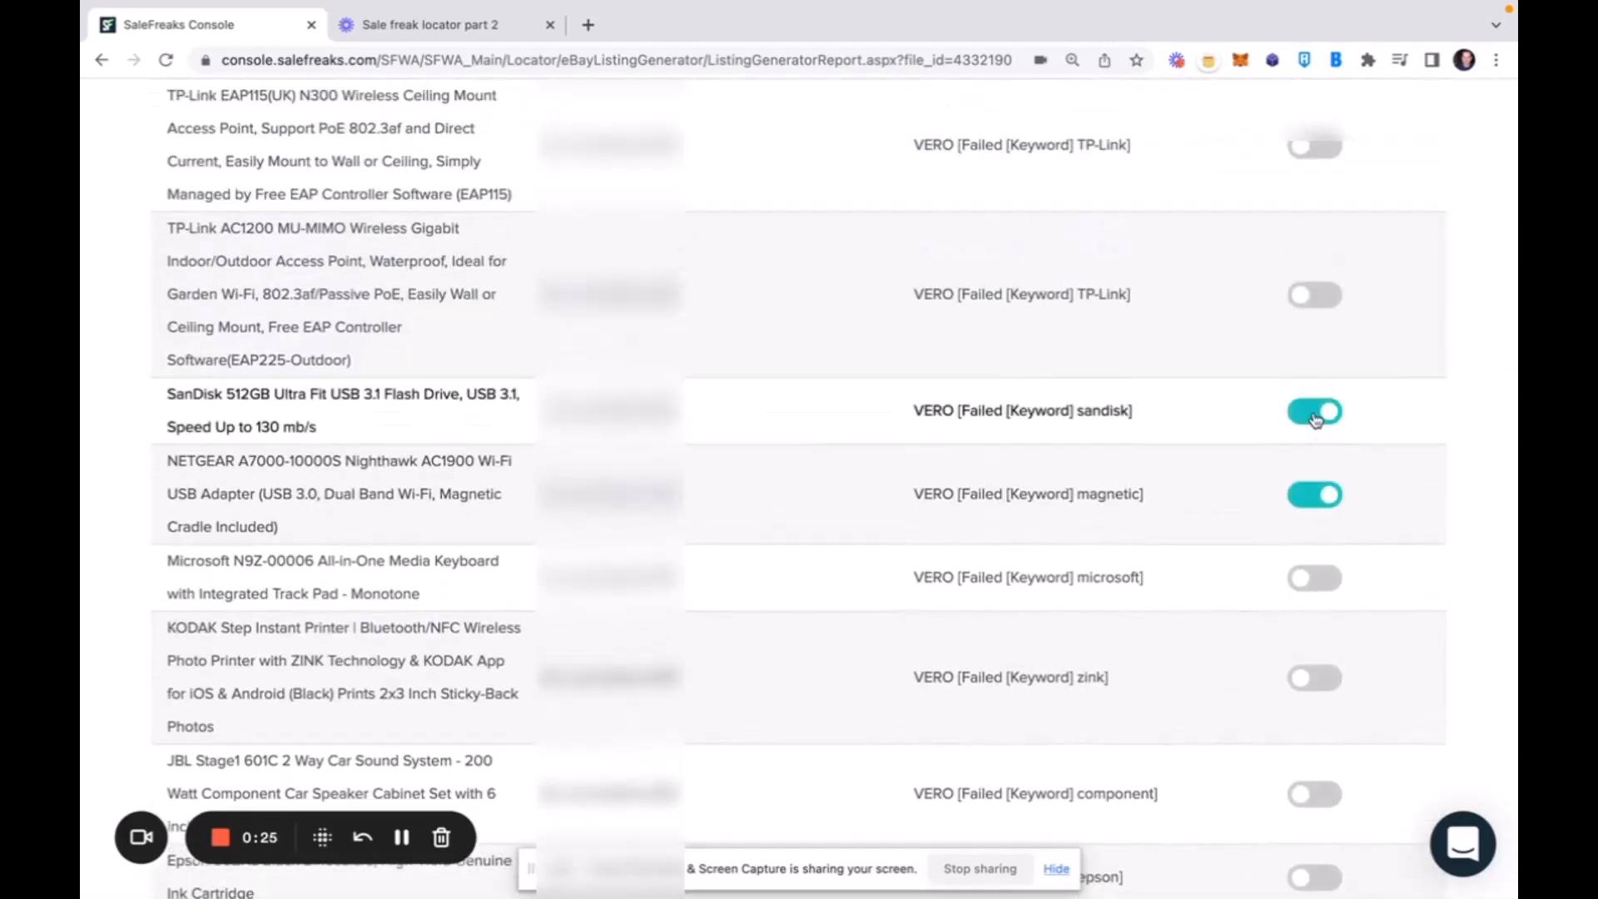
click(1315, 413)
click(1315, 498)
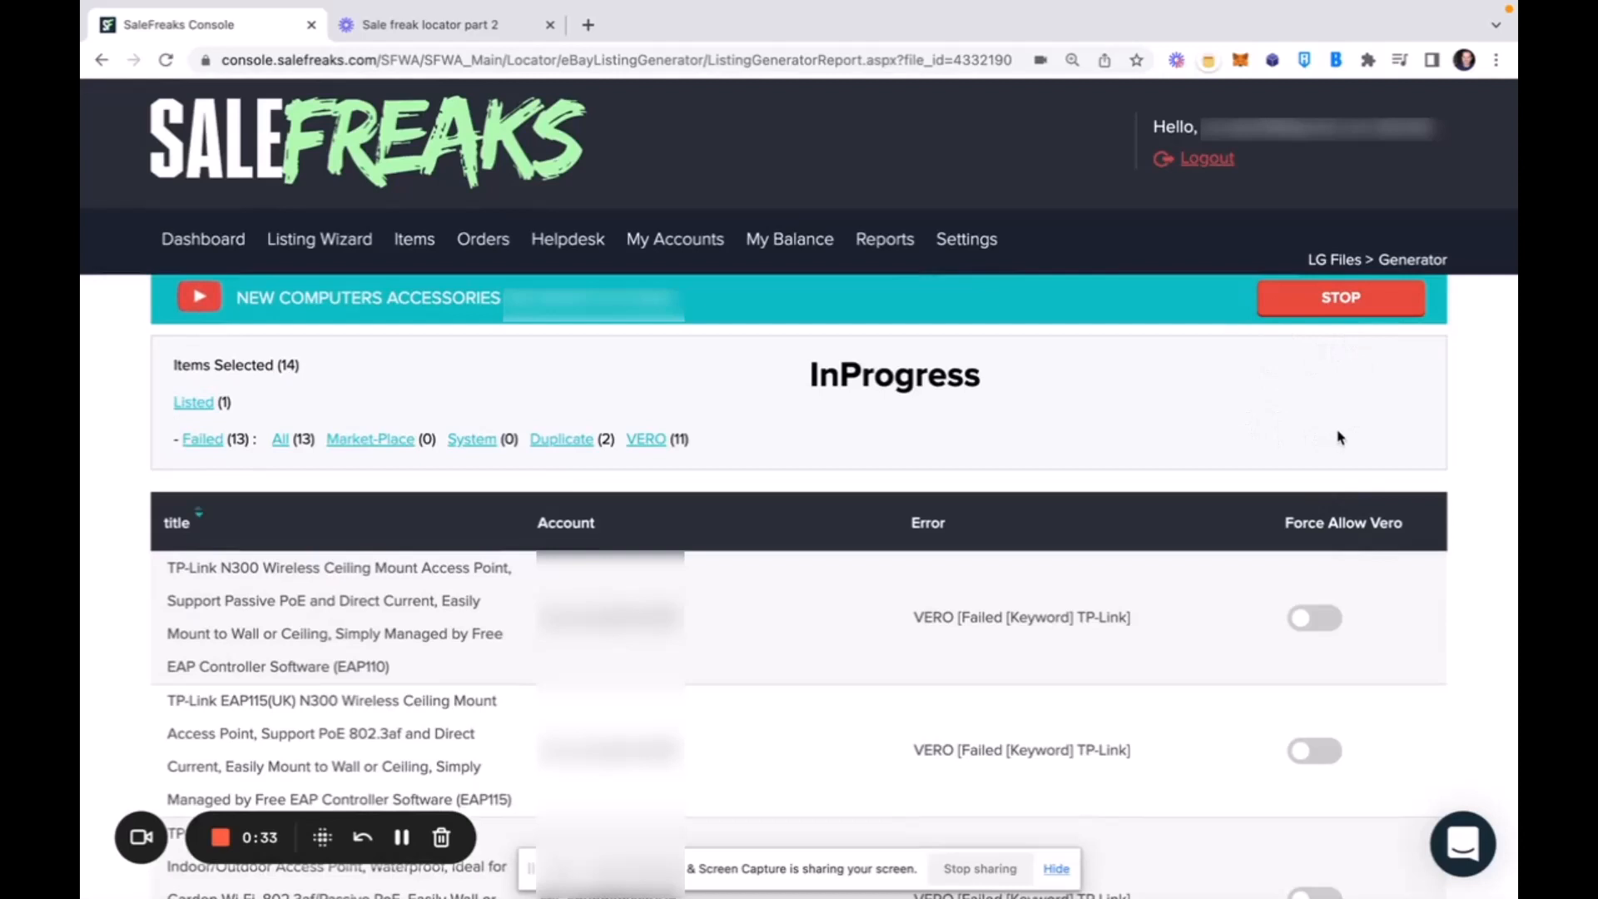
Enable Force Allow Vero for the two TP-Link N300 access points (EAP110 and EAP115) and stop the listing run.
click(1321, 618)
click(1319, 751)
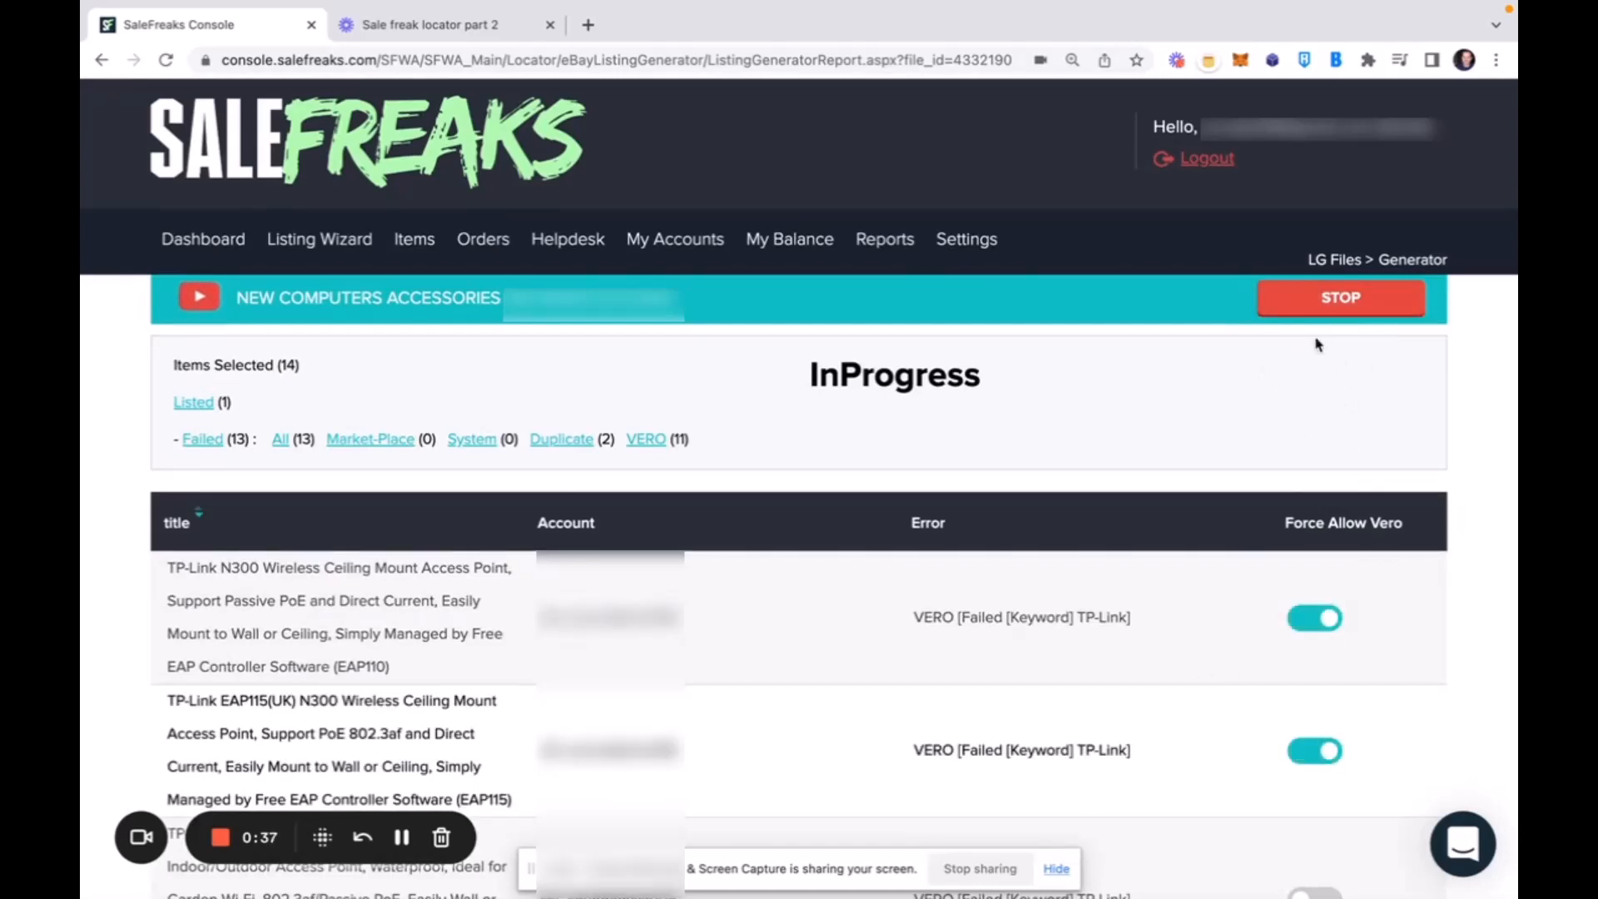
click(1321, 313)
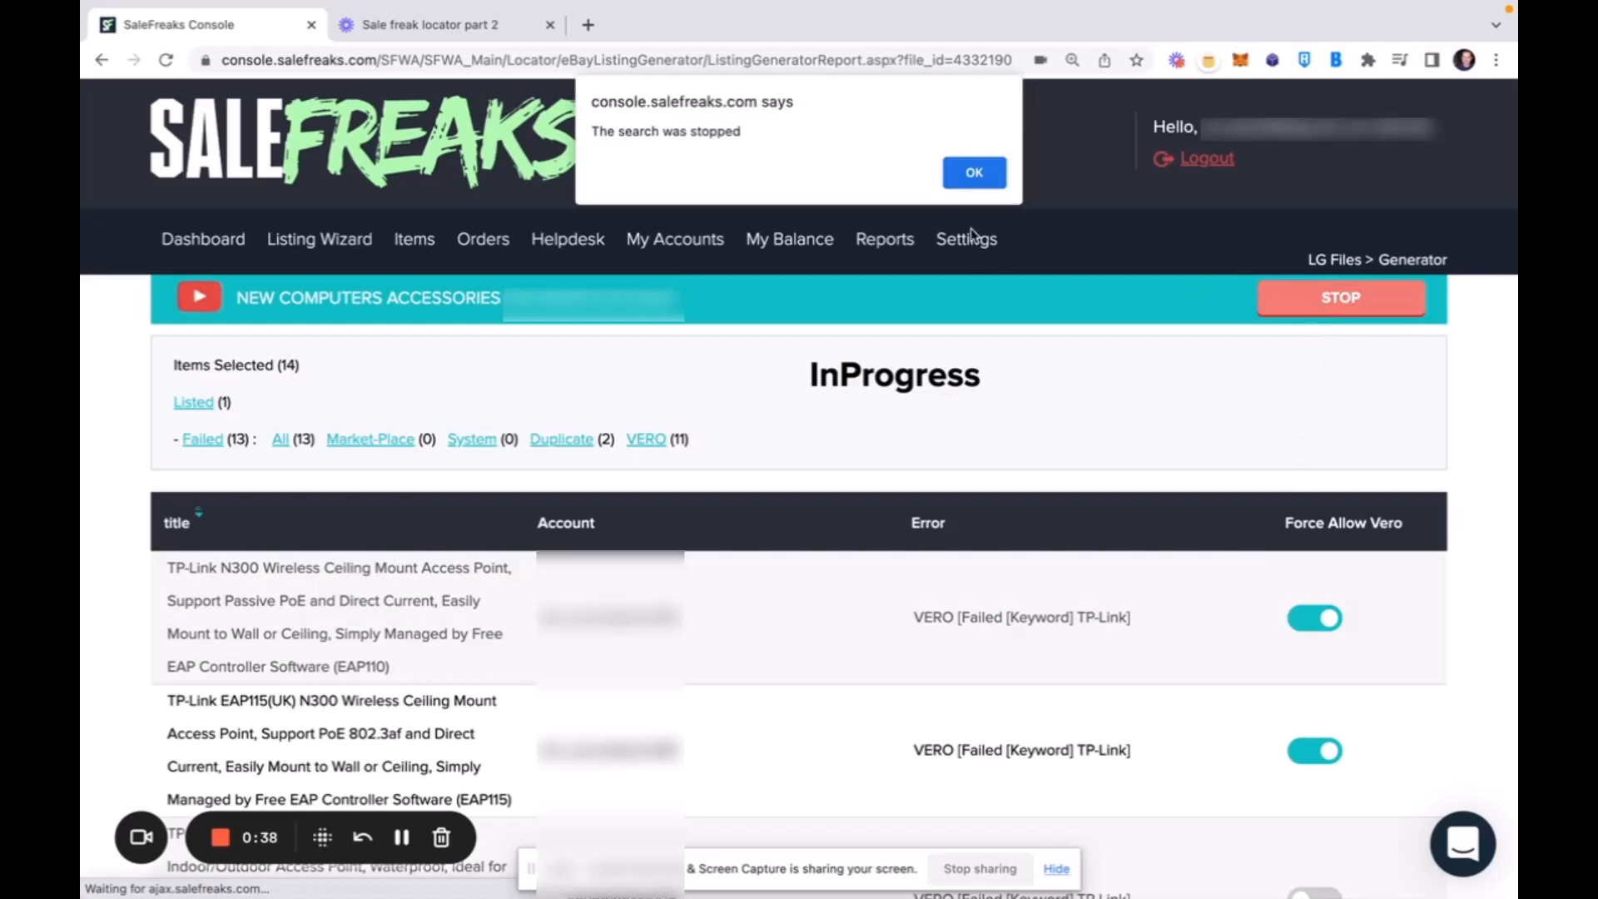
click(970, 170)
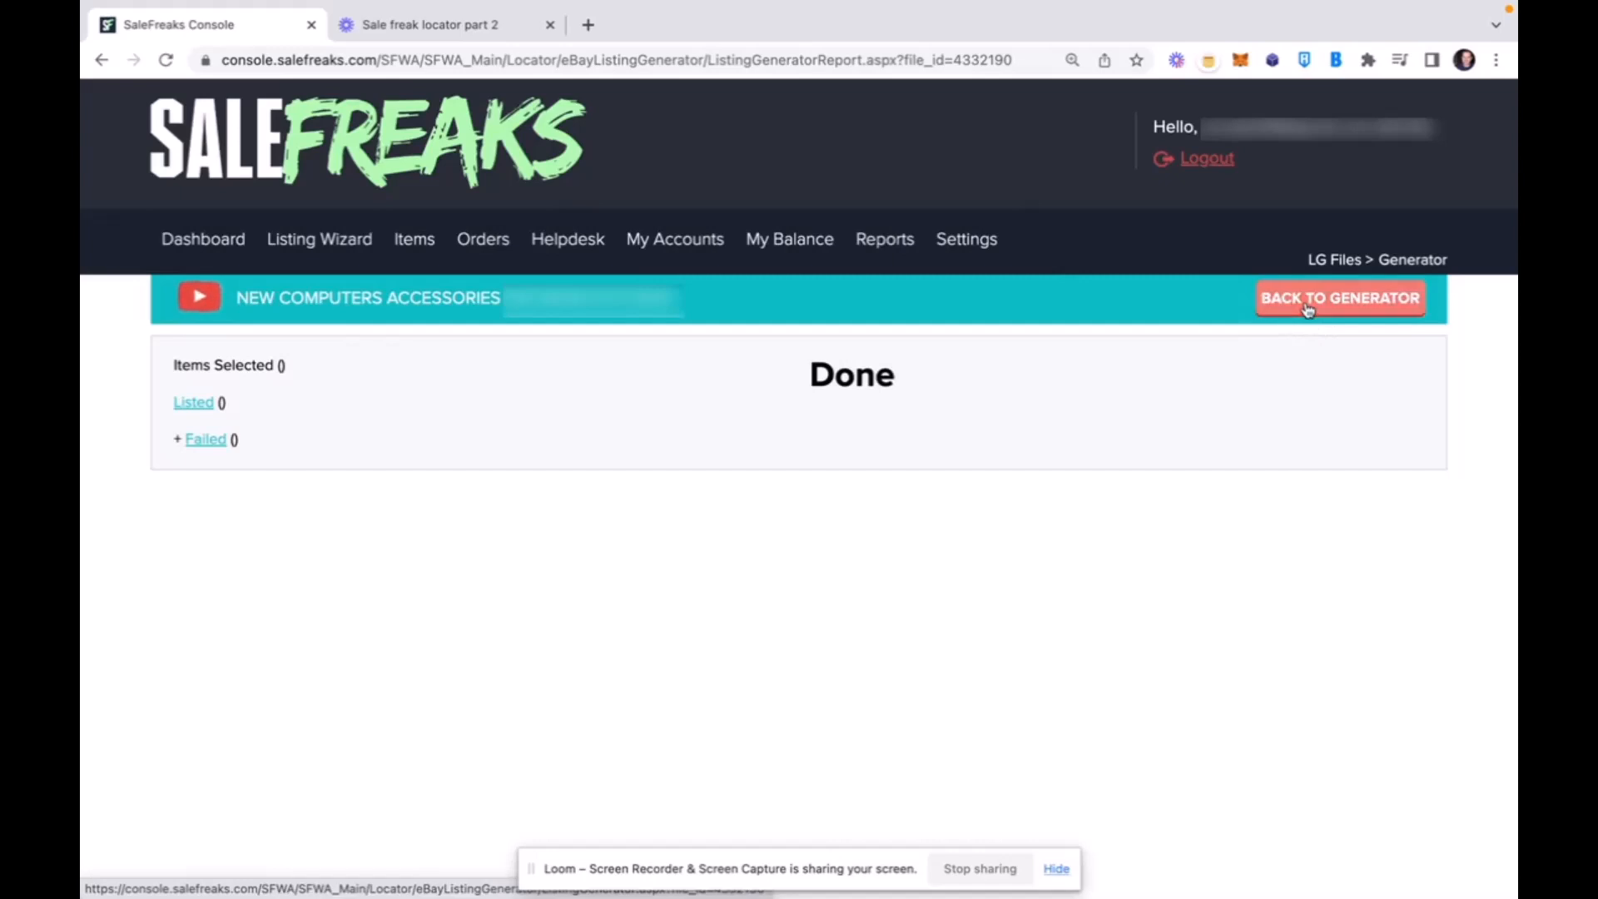
Review the remaining items in the generator, return to the listing report and show its failed items broken down by category.
click(1308, 308)
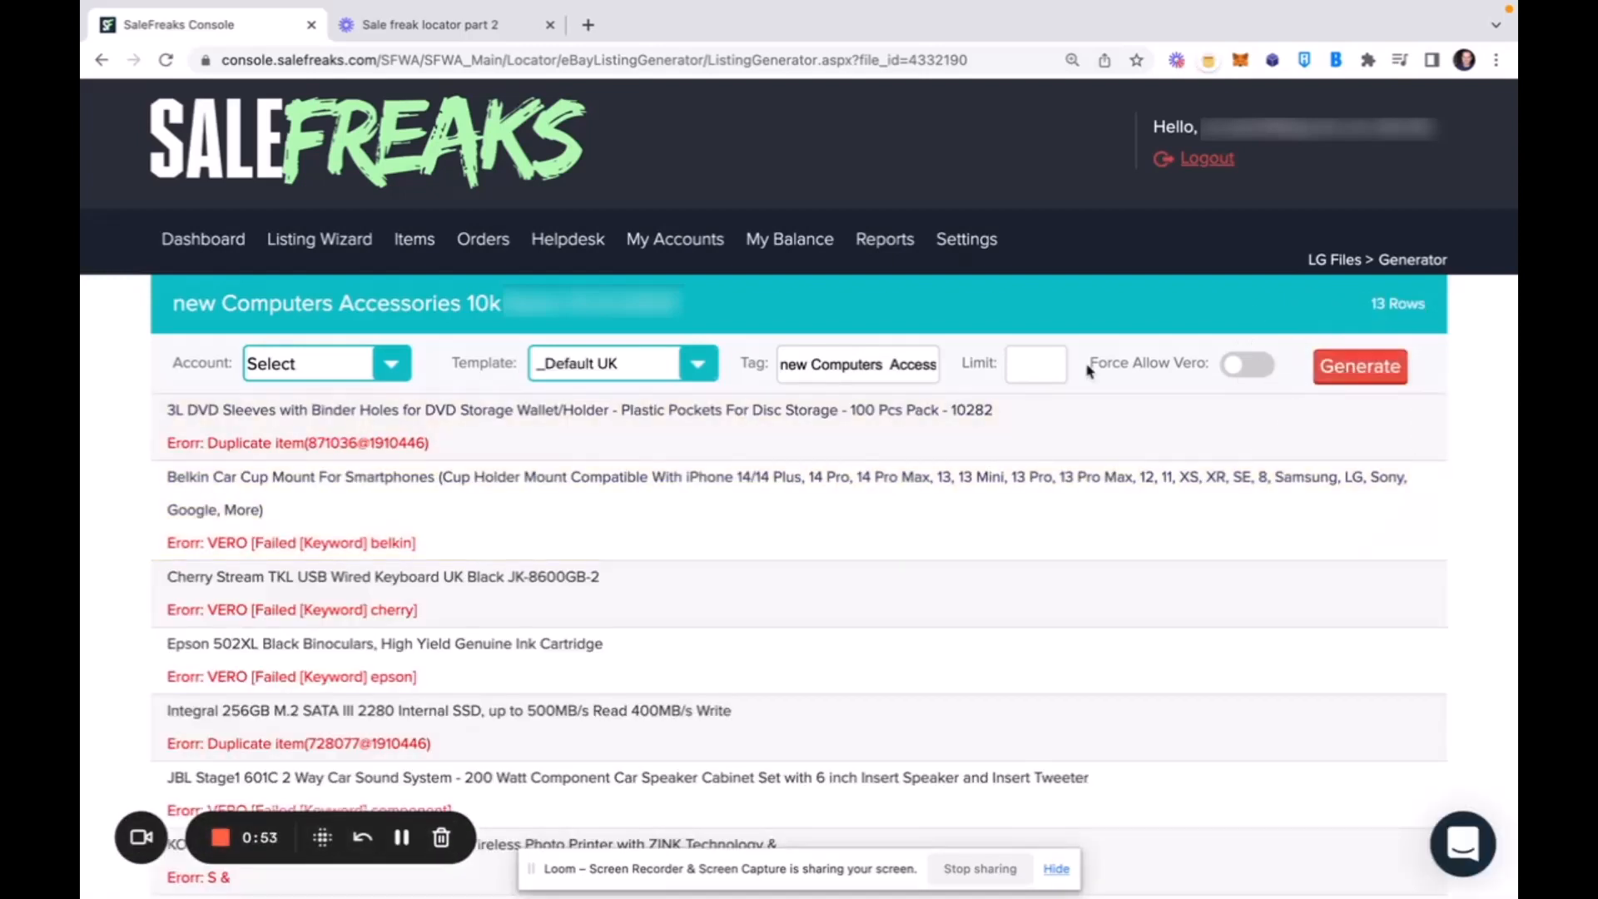
click(100, 62)
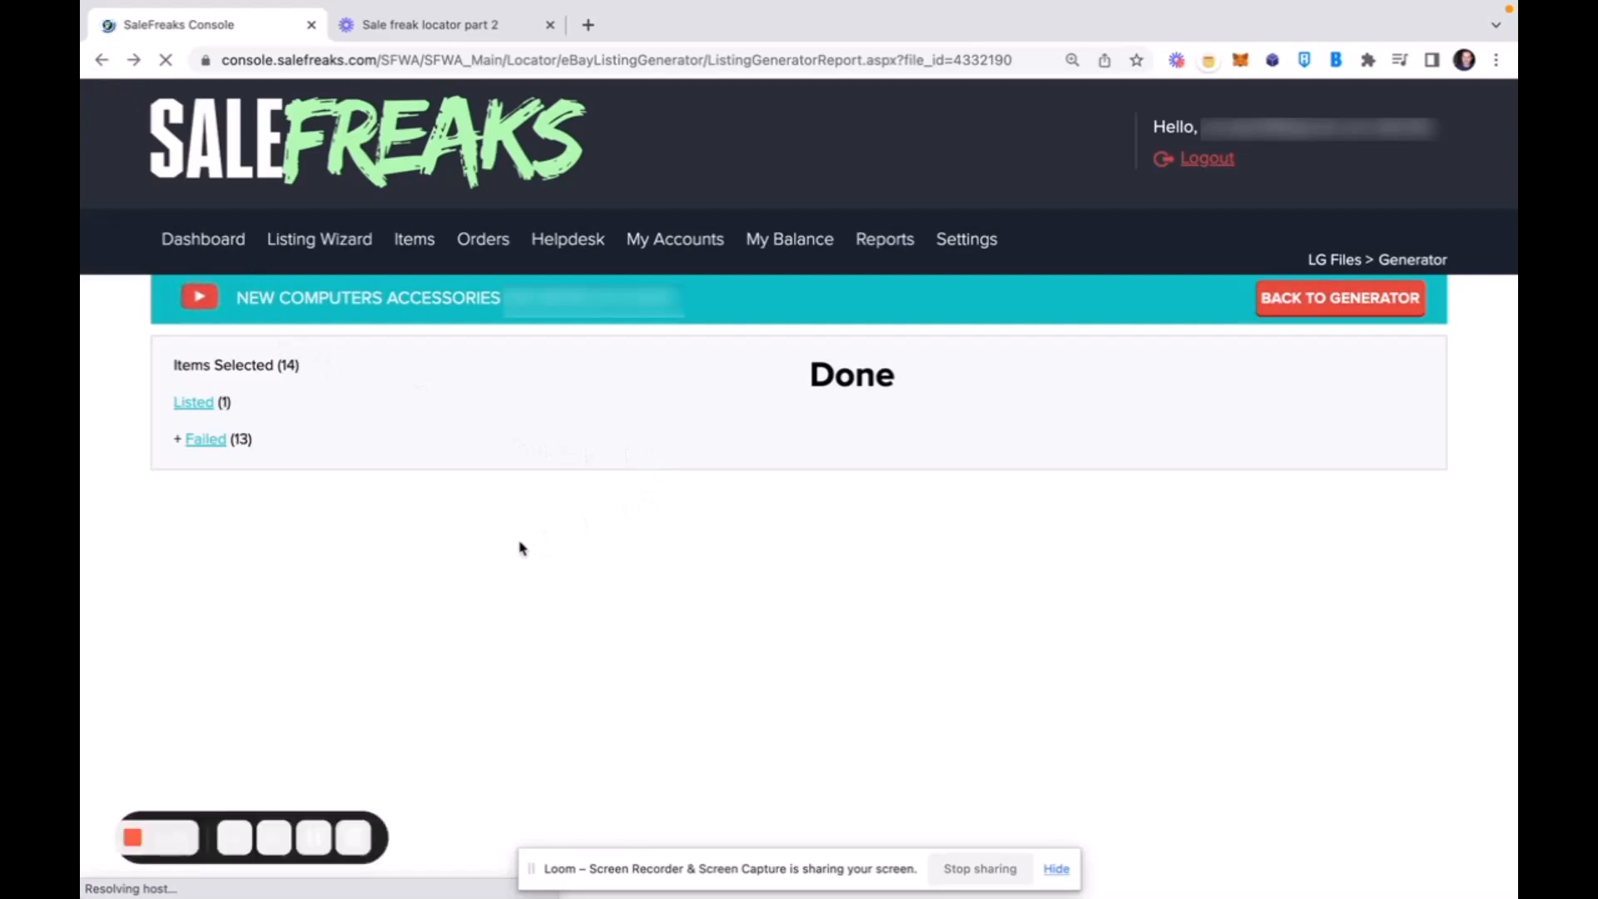
click(205, 441)
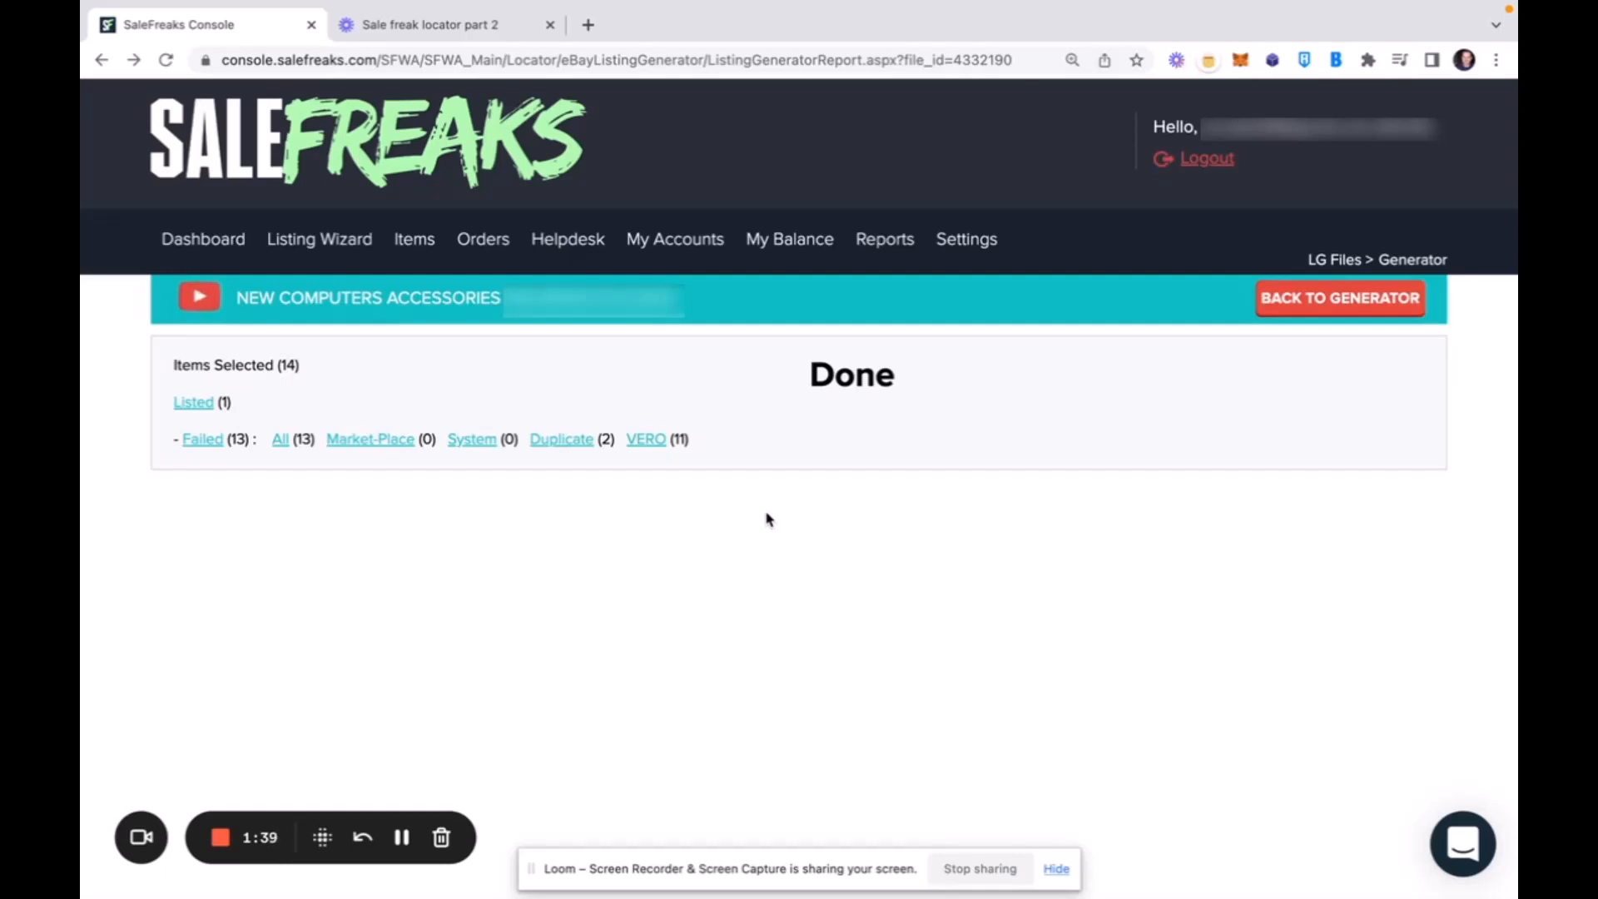
mouse_move(320, 245)
click(218, 845)
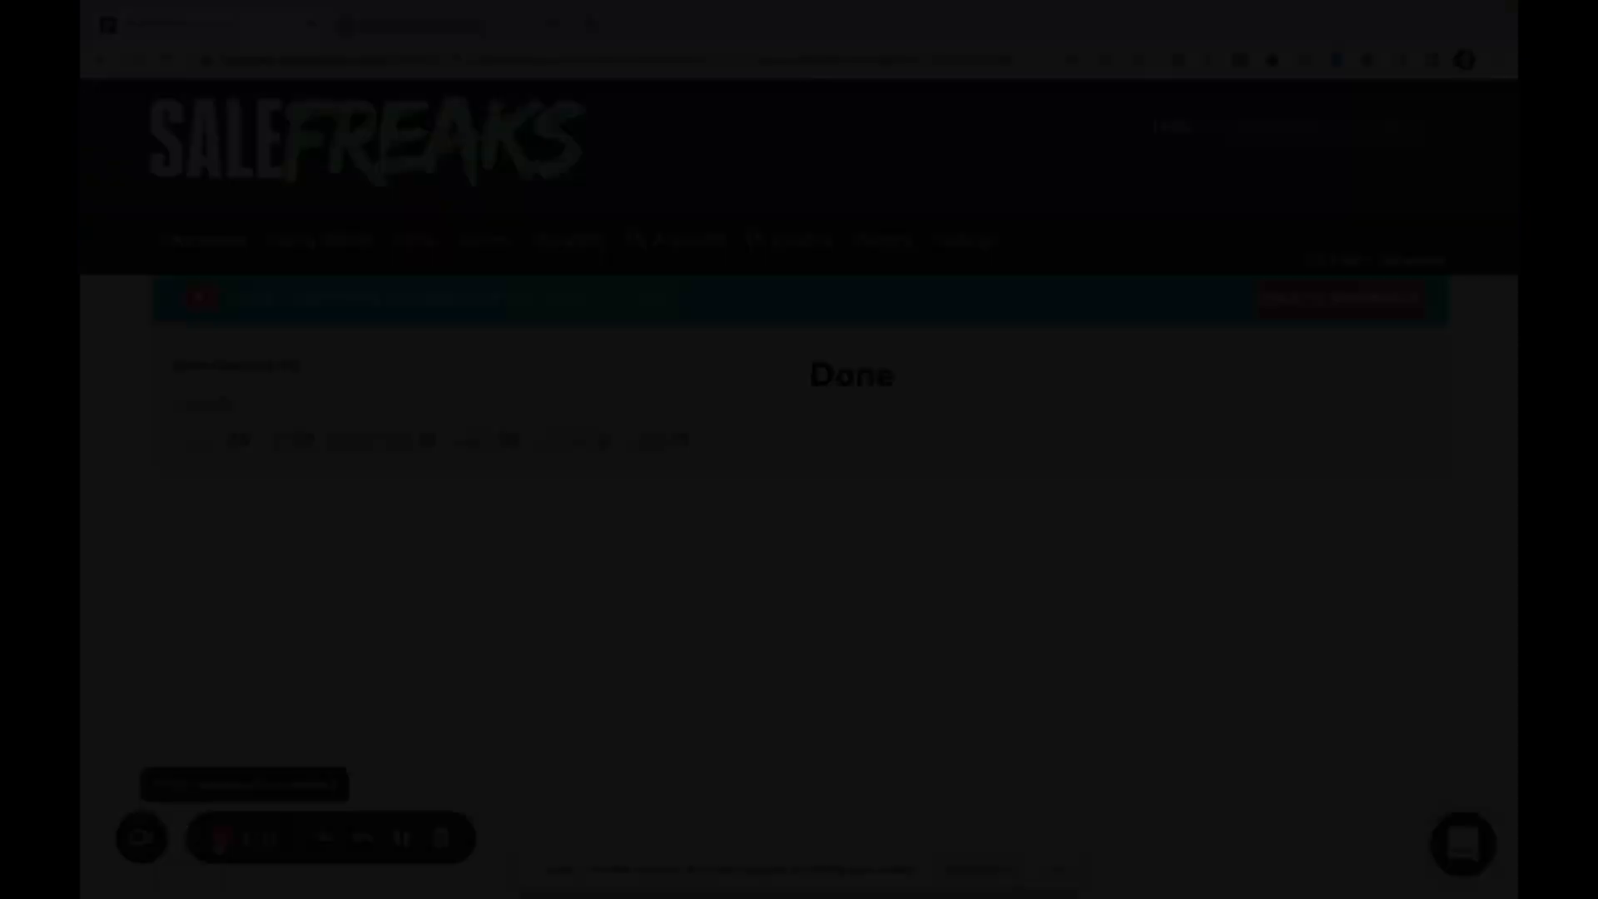